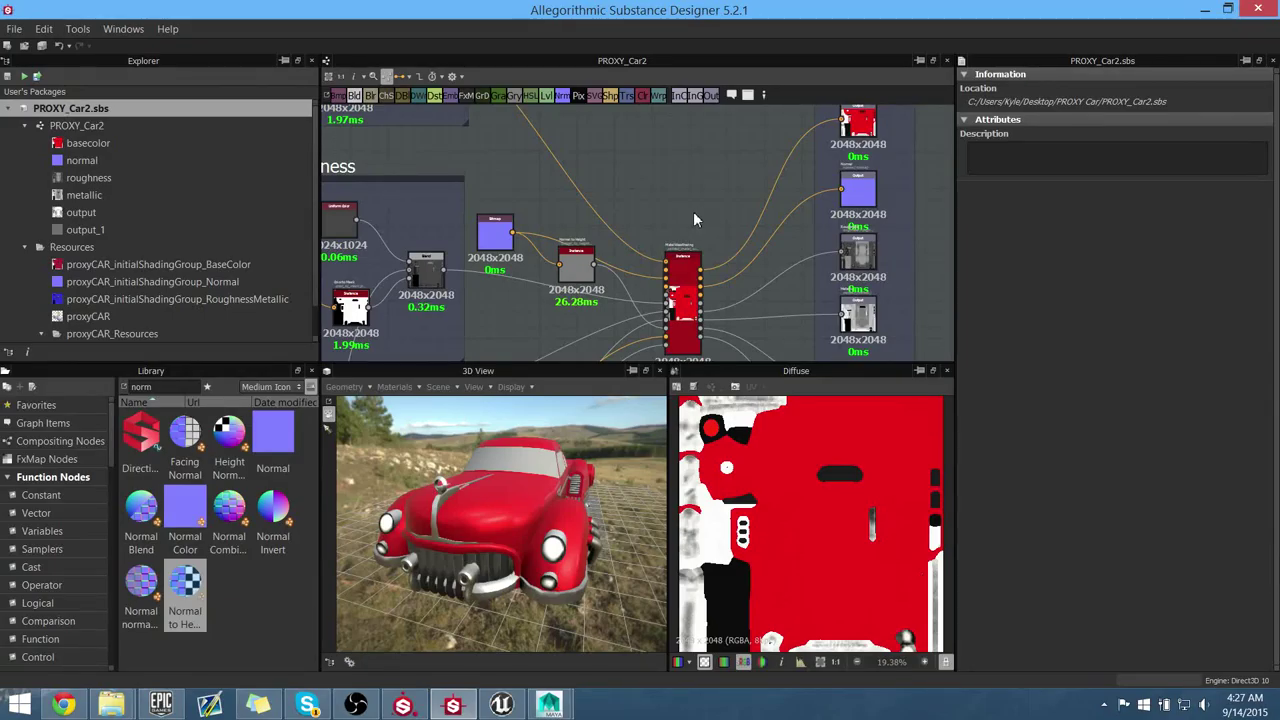
Step: Examine the graph around the Metal Weathering node, its outputs and the base color blend, including the Uniform Color node's parameters
{"action": "mouse_move", "coordinate": [693, 211]}
{"action": "middle_mouse_down"}
{"action": "mouse_move", "coordinate": [680, 211]}
{"action": "mouse_move", "coordinate": [694, 237]}
{"action": "mouse_move", "coordinate": [678, 216]}
{"action": "middle_mouse_up"}
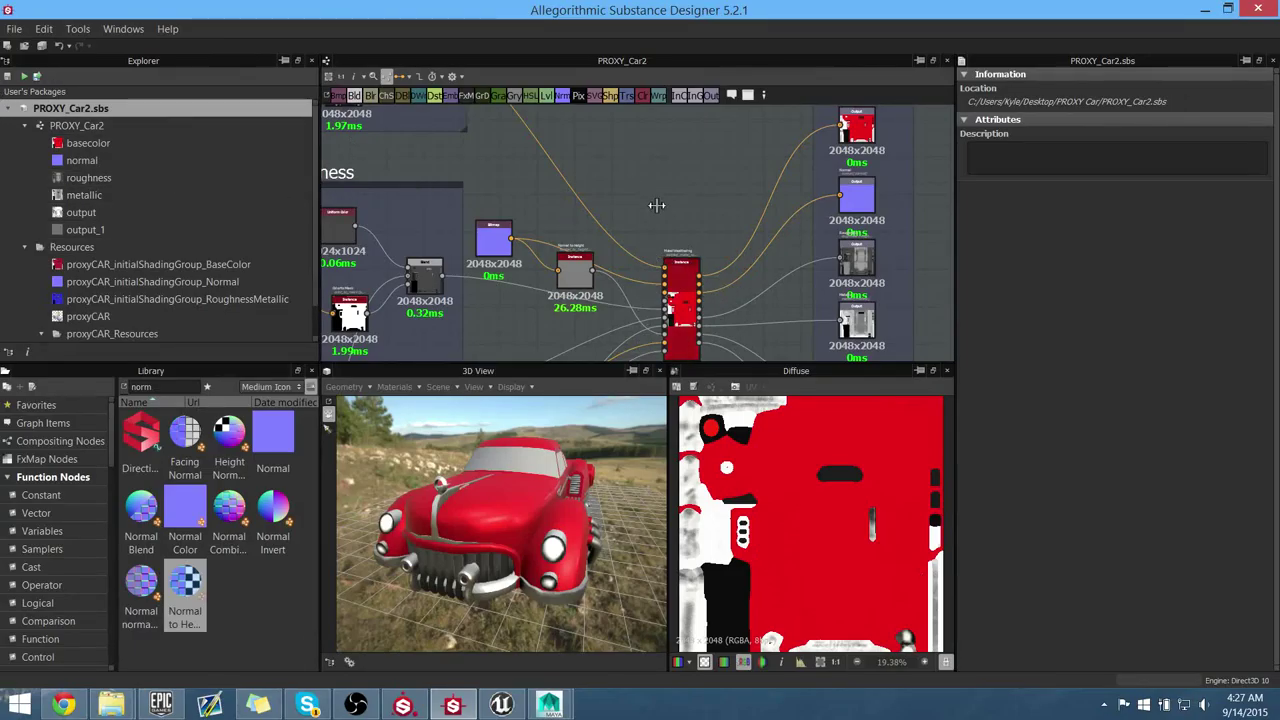
{"action": "middle_click_drag", "start_coordinate": [640, 205], "coordinate": [641, 188]}
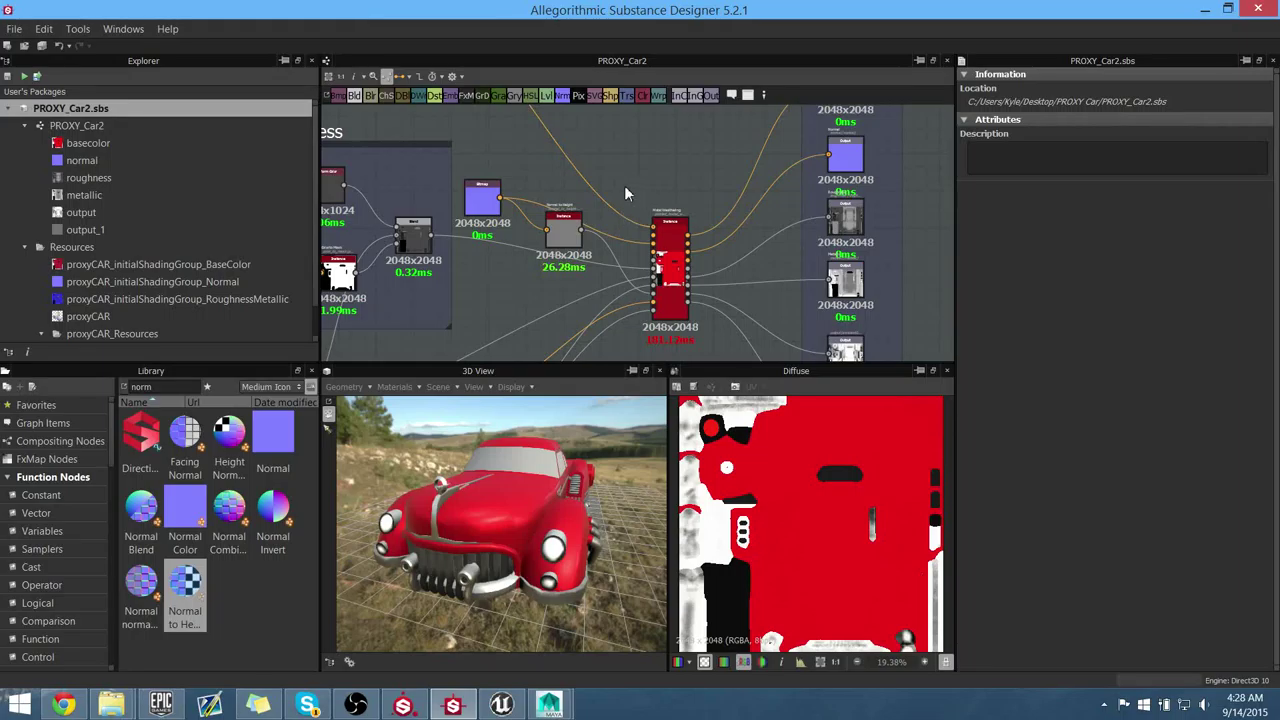
{"action": "middle_click_drag", "start_coordinate": [578, 162], "coordinate": [633, 262]}
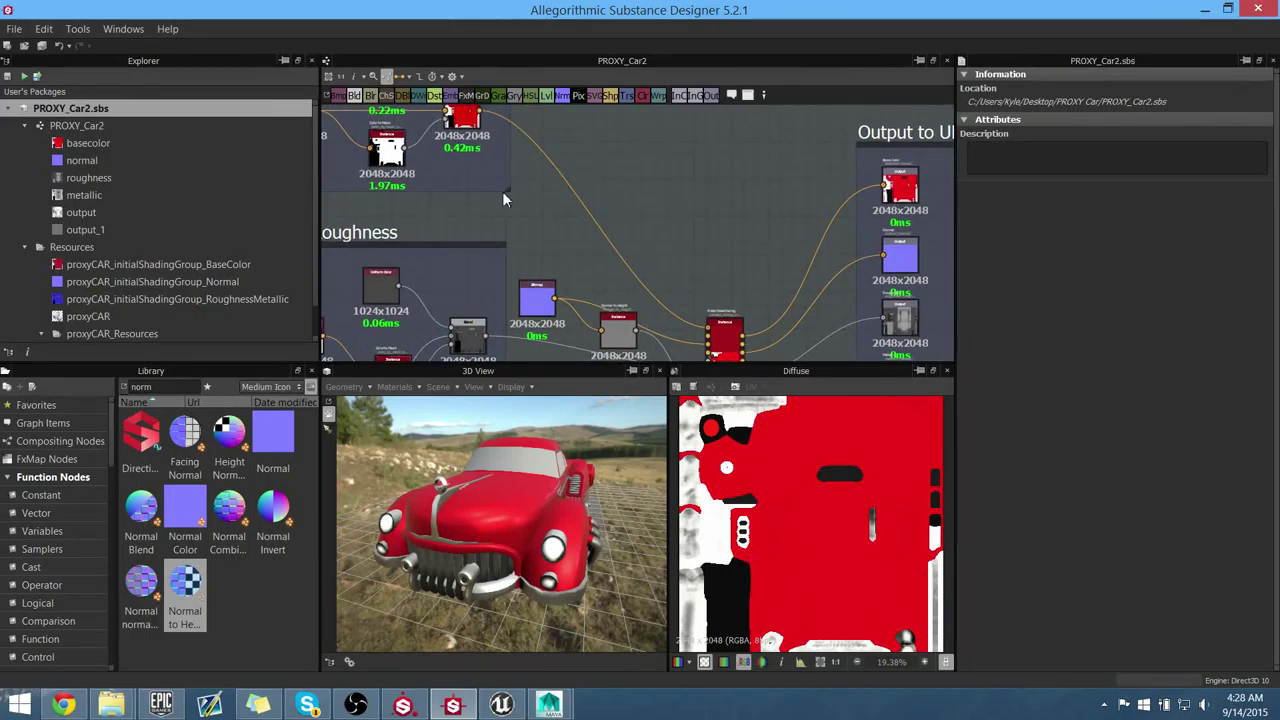
{"action": "middle_click_drag", "start_coordinate": [539, 219], "coordinate": [577, 231]}
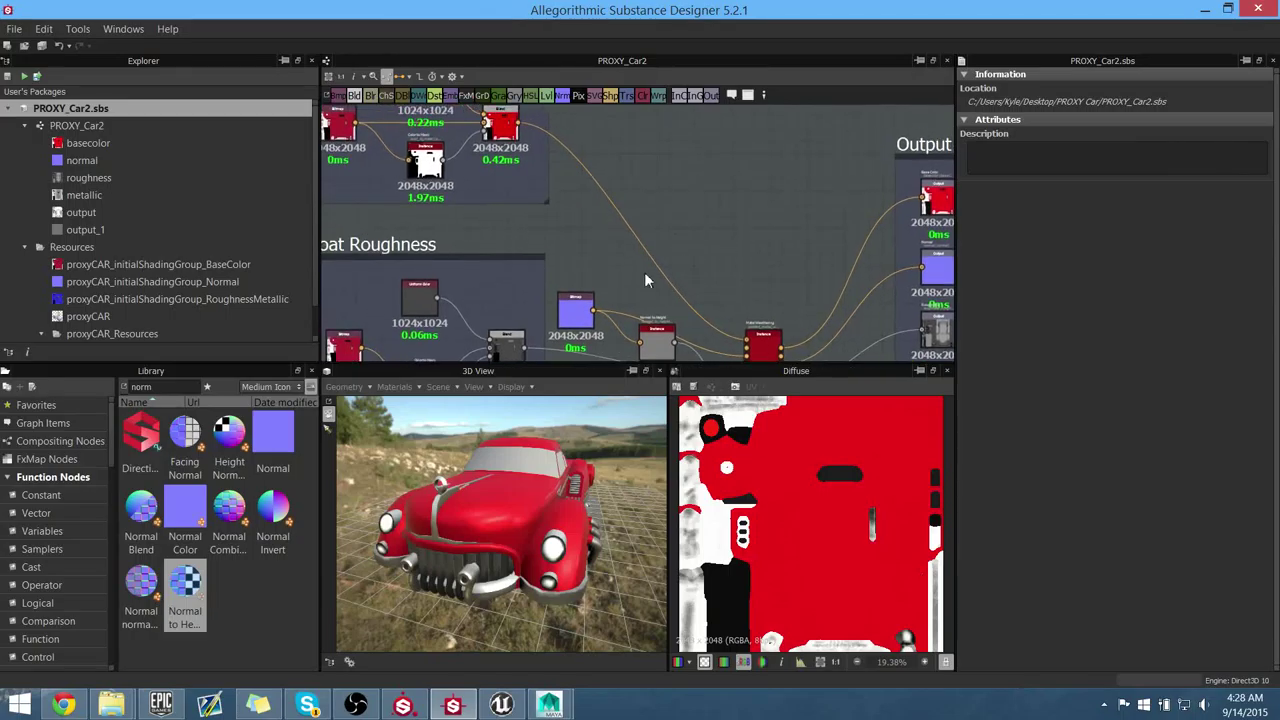
{"action": "middle_click_drag", "start_coordinate": [716, 313], "coordinate": [728, 275]}
{"action": "scroll", "coordinate": [608, 206], "scroll_direction": "up", "scroll_amount": 1}
{"action": "middle_click_drag", "start_coordinate": [597, 183], "coordinate": [639, 260]}
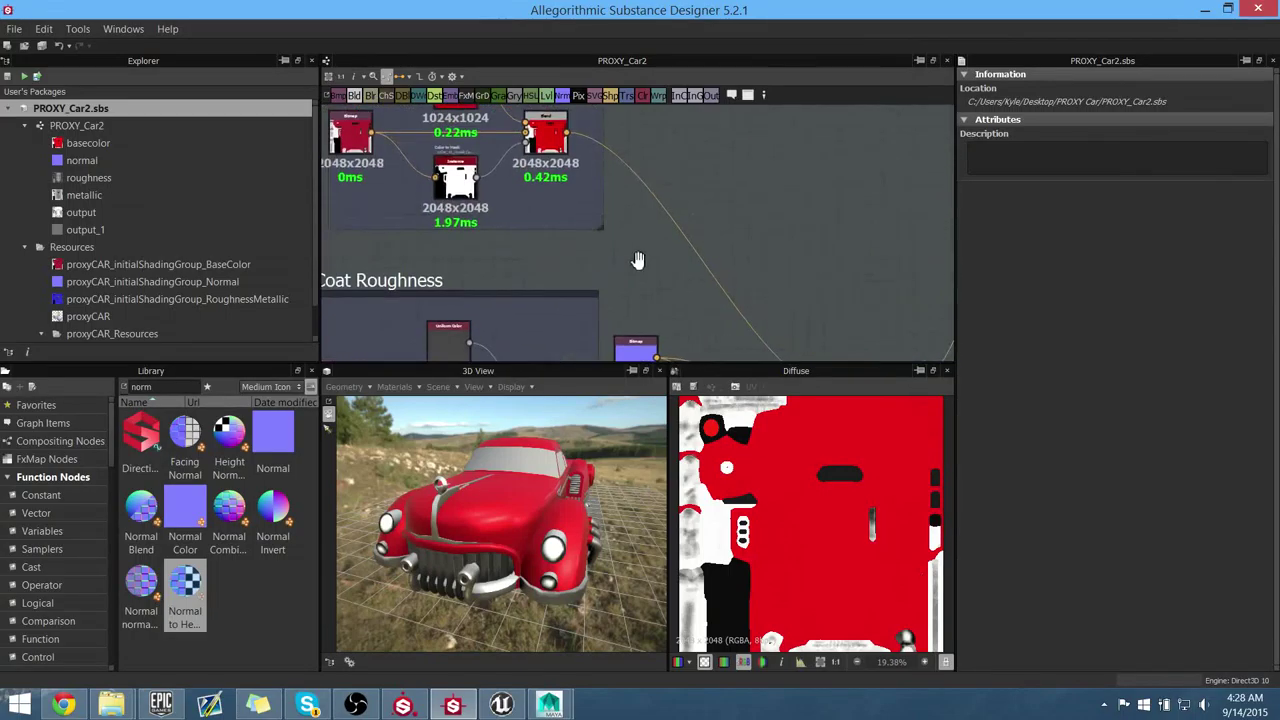
{"action": "middle_click_drag", "start_coordinate": [523, 184], "coordinate": [544, 260]}
{"action": "scroll", "coordinate": [540, 258], "scroll_direction": "up", "scroll_amount": 3}
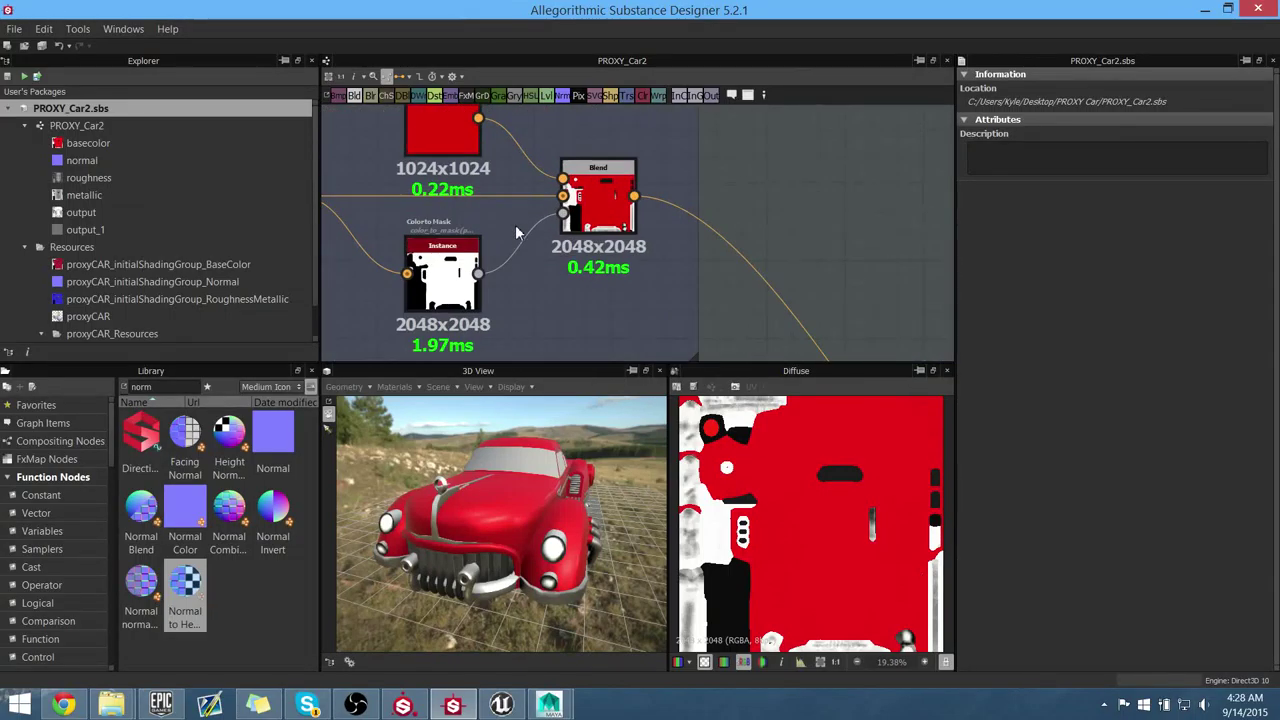
{"action": "left_click", "coordinate": [436, 134]}
{"action": "middle_click_drag", "start_coordinate": [828, 224], "coordinate": [680, 154]}
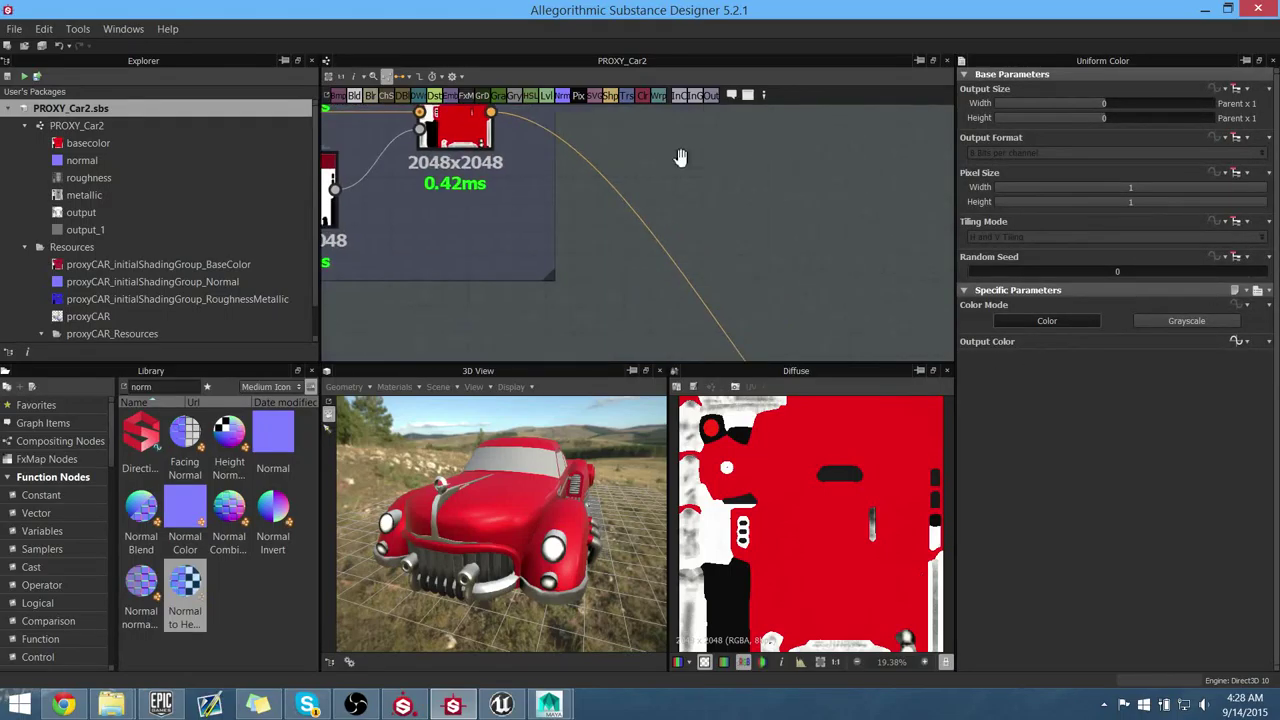
Step: Set the default of the graph's VehicleColor input parameter to green, R 25, G 191, B 0
{"action": "left_click", "coordinate": [697, 197]}
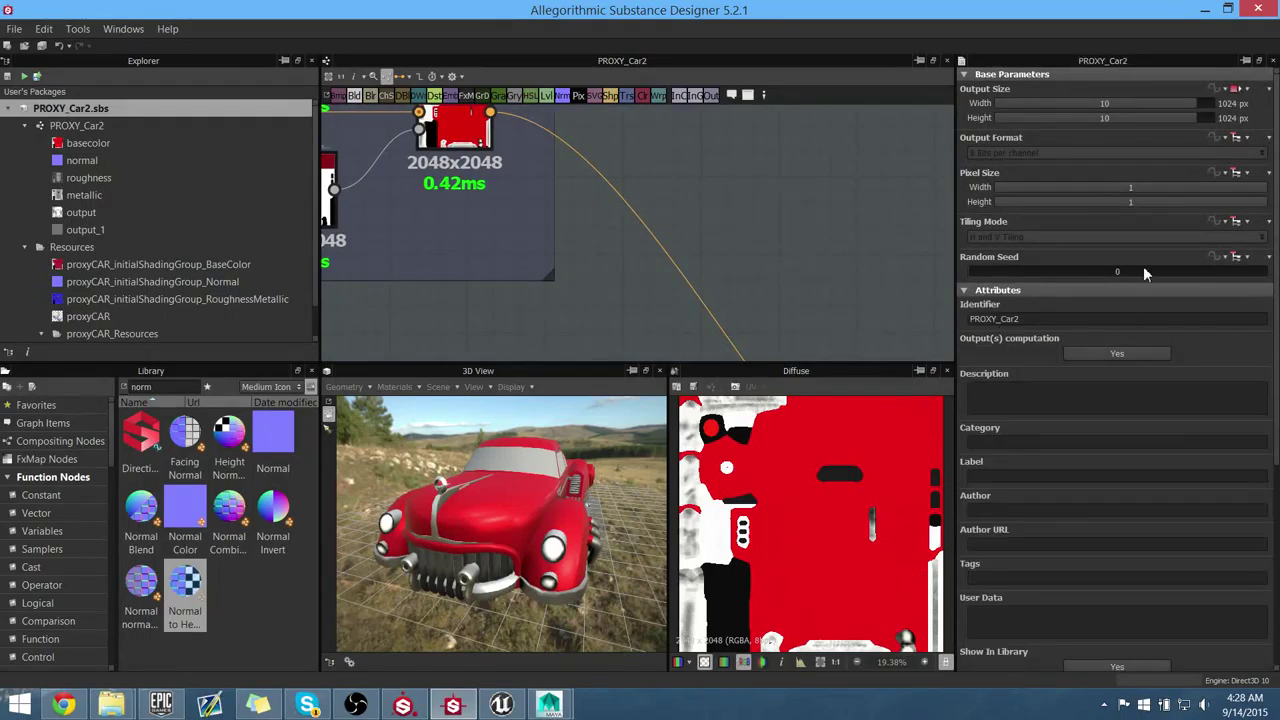
{"action": "scroll", "coordinate": [1081, 468], "scroll_direction": "down", "scroll_amount": 5}
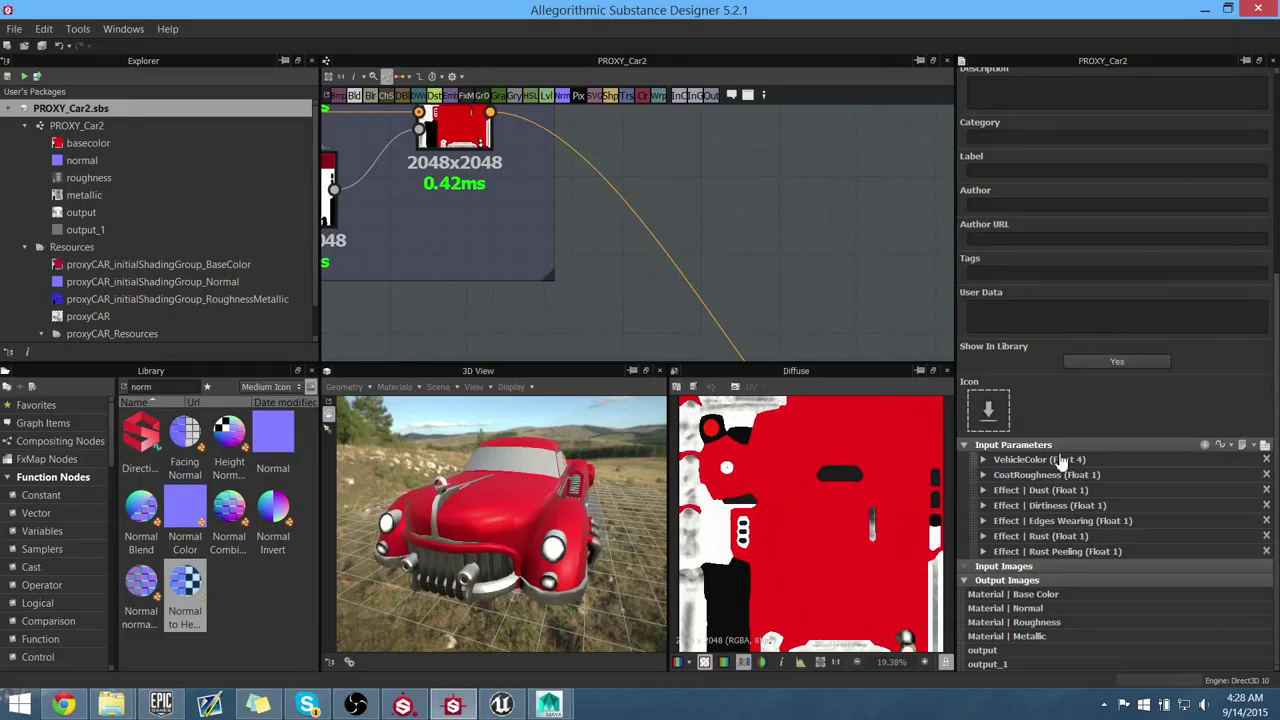
{"action": "left_click", "coordinate": [1030, 460]}
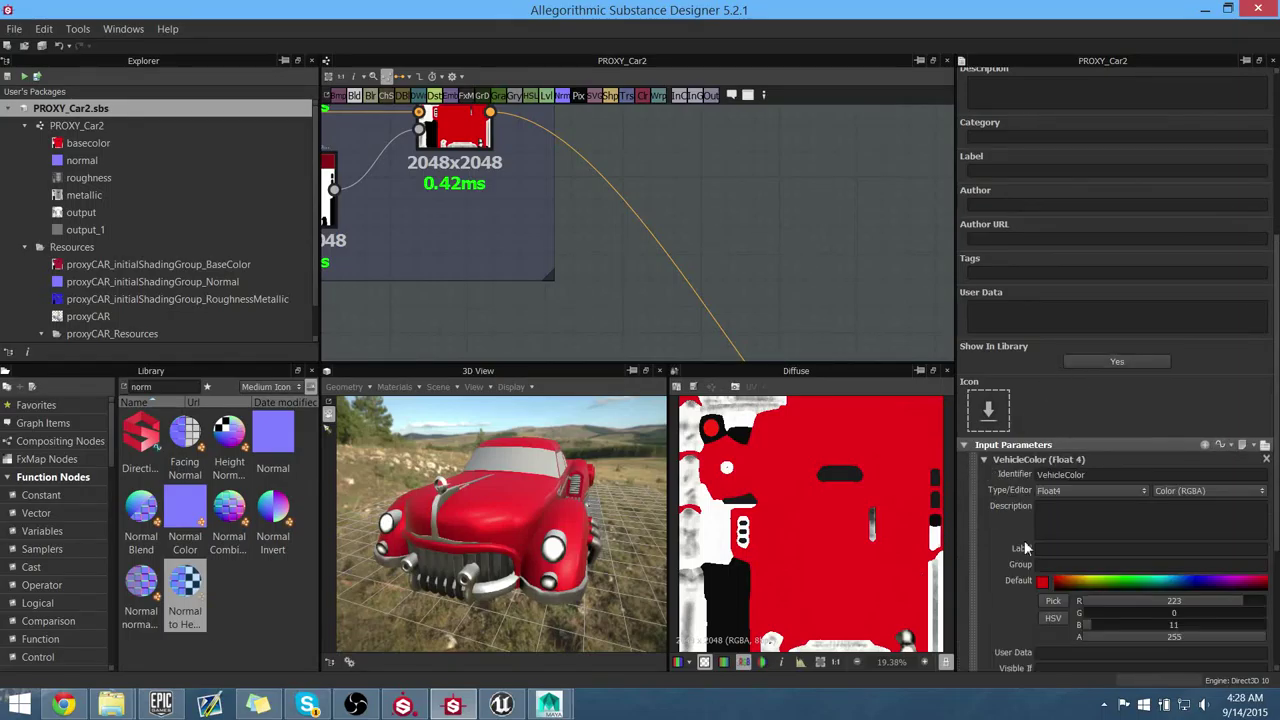
{"action": "left_click", "coordinate": [1103, 572]}
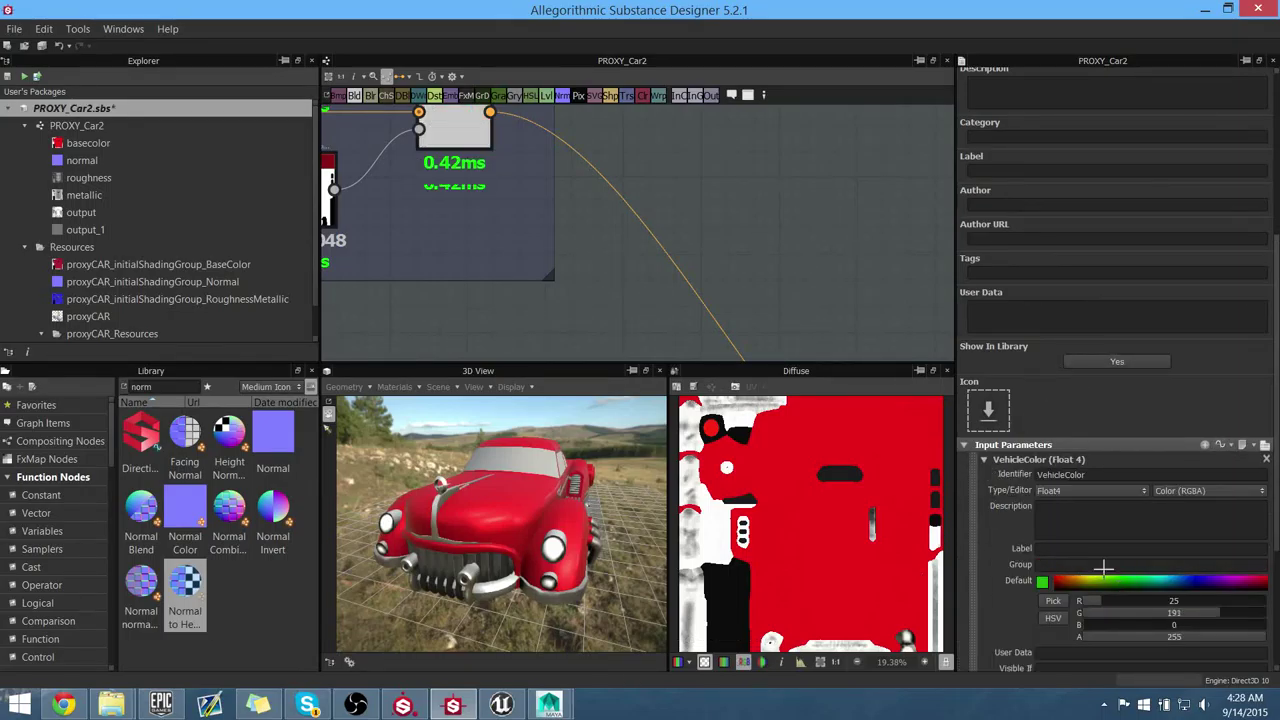
{"action": "left_click", "coordinate": [985, 460]}
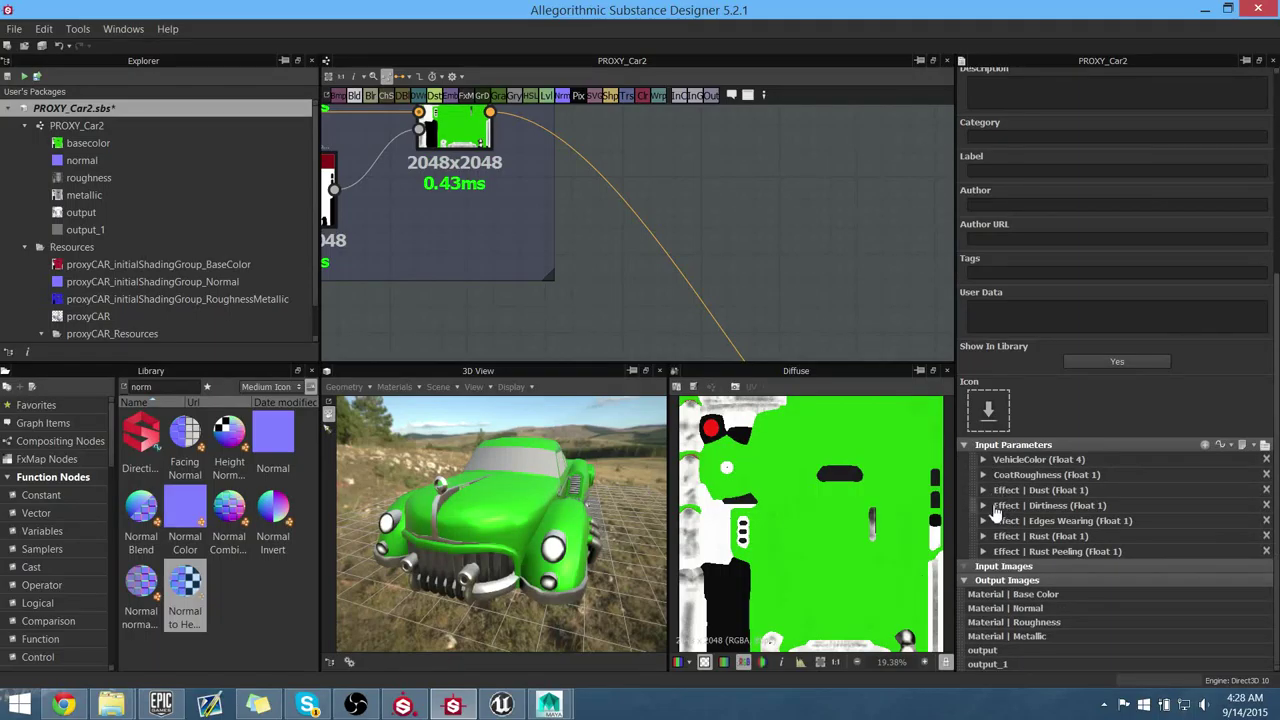
Step: Set the Dirtiness input parameter's default to 0.99, keeping its step at 0.01, and inspect the car's front in 3D
{"action": "left_click", "coordinate": [985, 506]}
{"action": "scroll", "coordinate": [1118, 535], "scroll_direction": "down", "scroll_amount": 3}
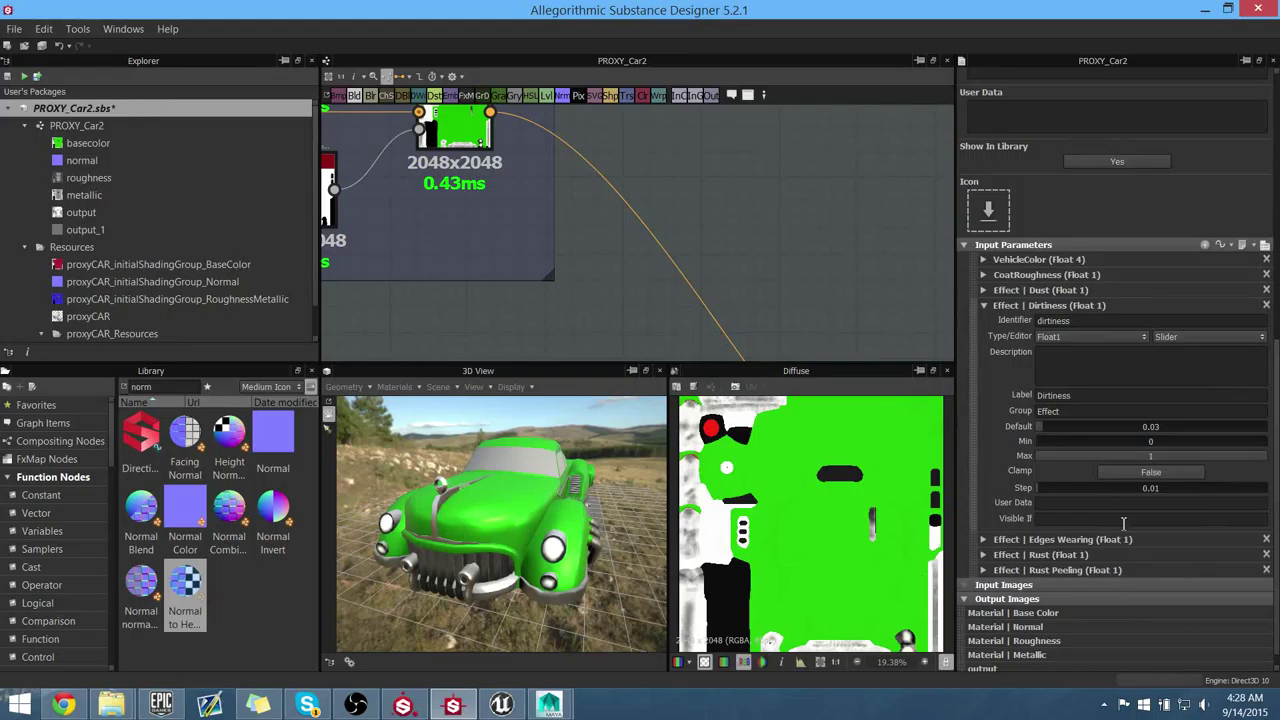
{"action": "left_click_drag", "start_coordinate": [1231, 494], "coordinate": [1255, 496]}
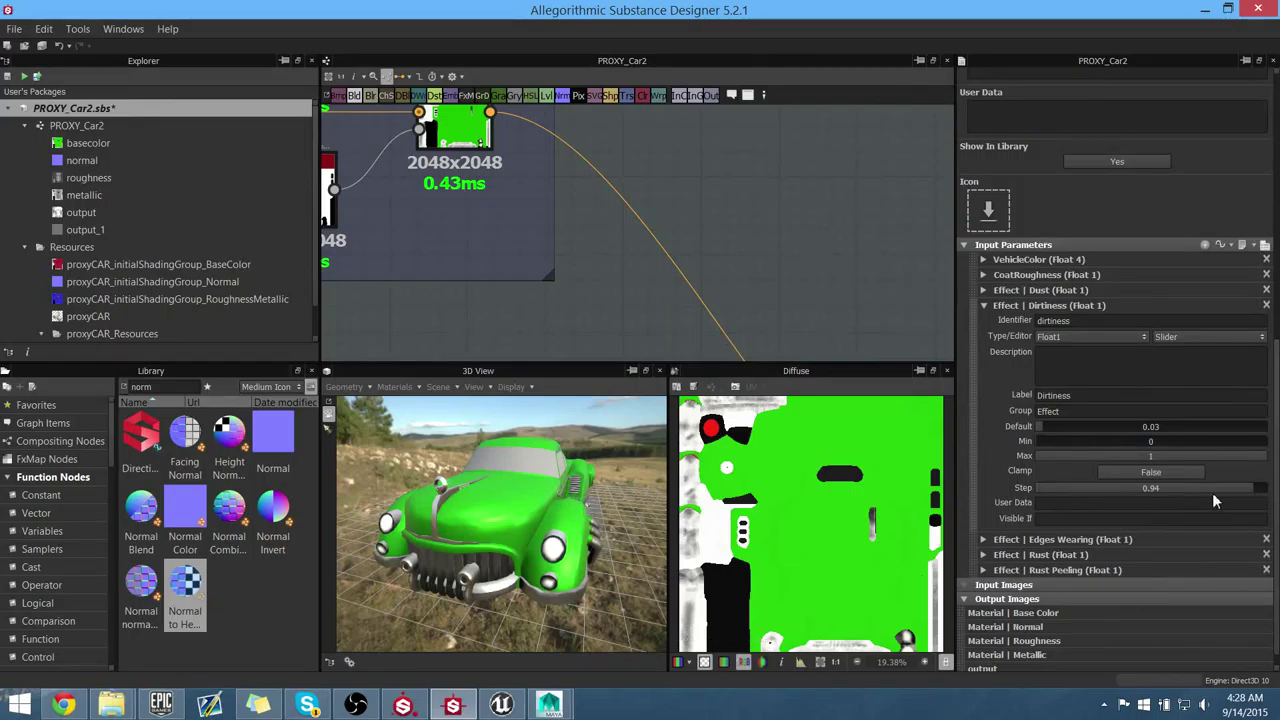
{"action": "left_click", "coordinate": [1037, 487]}
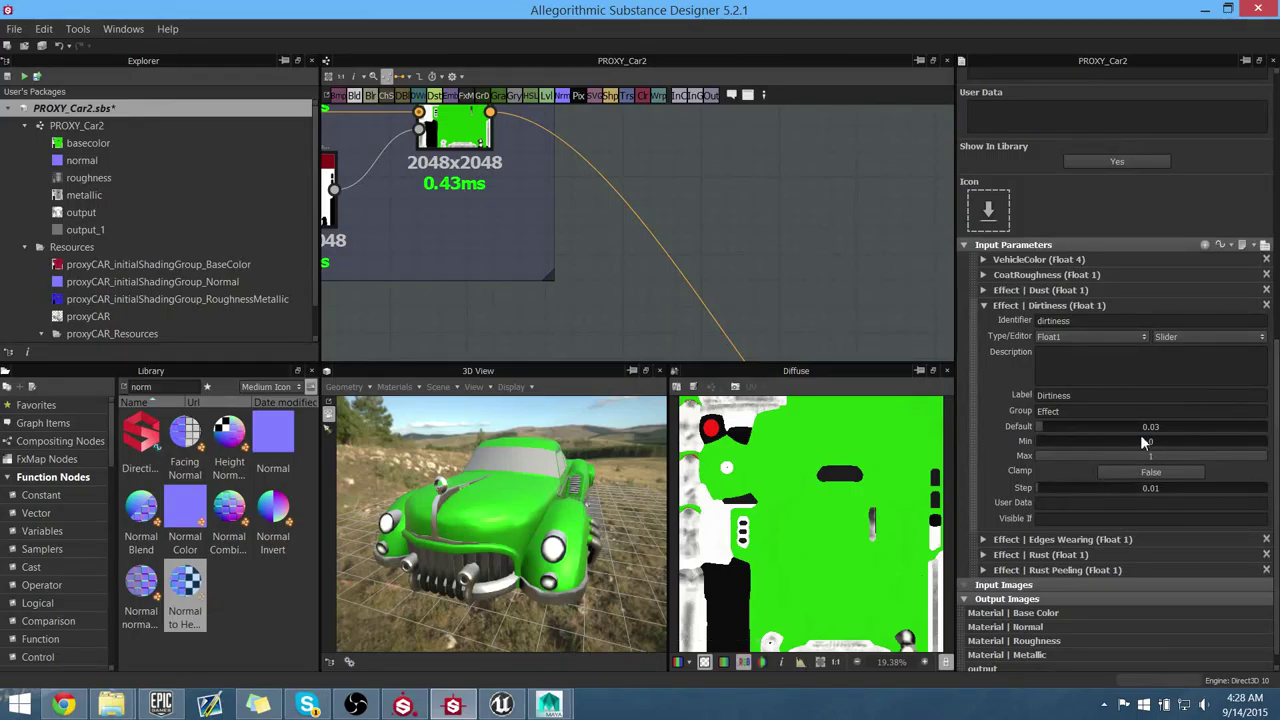
{"action": "left_click", "coordinate": [1265, 432]}
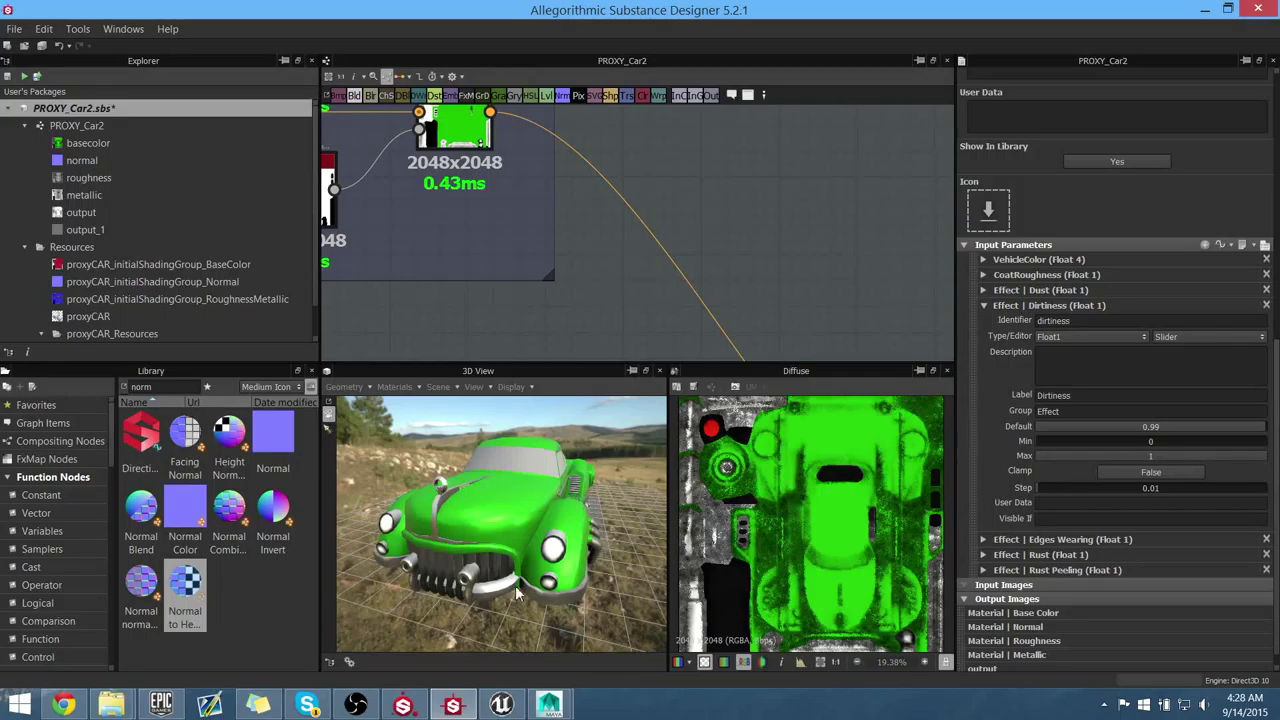
{"action": "left_click_drag", "start_coordinate": [513, 544], "coordinate": [454, 518]}
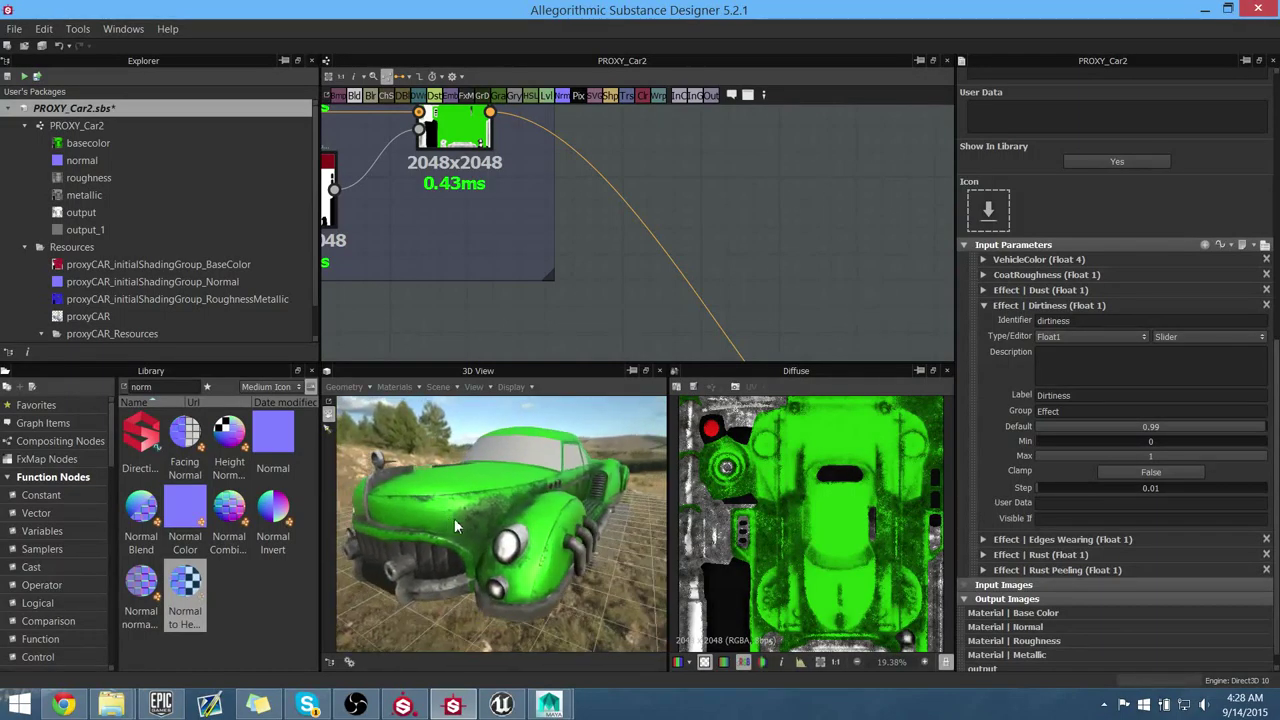
Step: Check the file type options for saving the Diffuse image and cancel without saving
{"action": "left_click", "coordinate": [694, 387]}
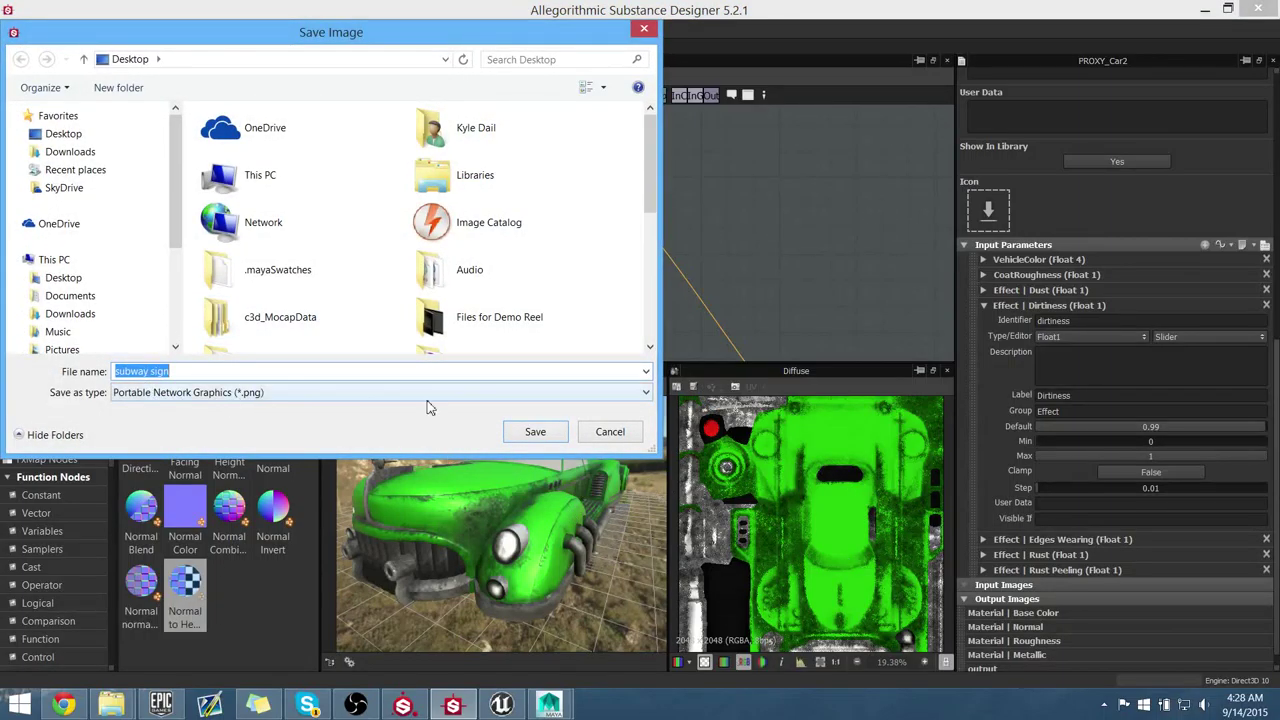
{"action": "left_click", "coordinate": [343, 404]}
{"action": "left_click", "coordinate": [42, 408]}
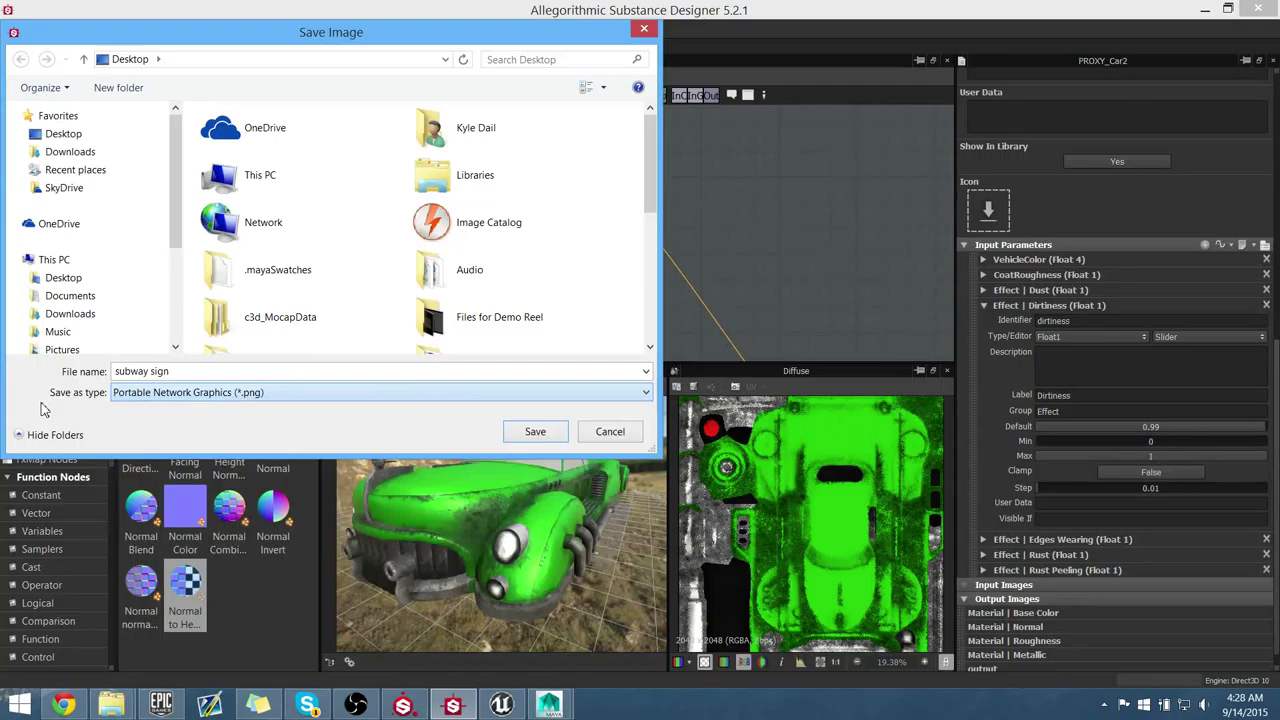
{"action": "left_click", "coordinate": [340, 393]}
{"action": "left_click", "coordinate": [52, 420]}
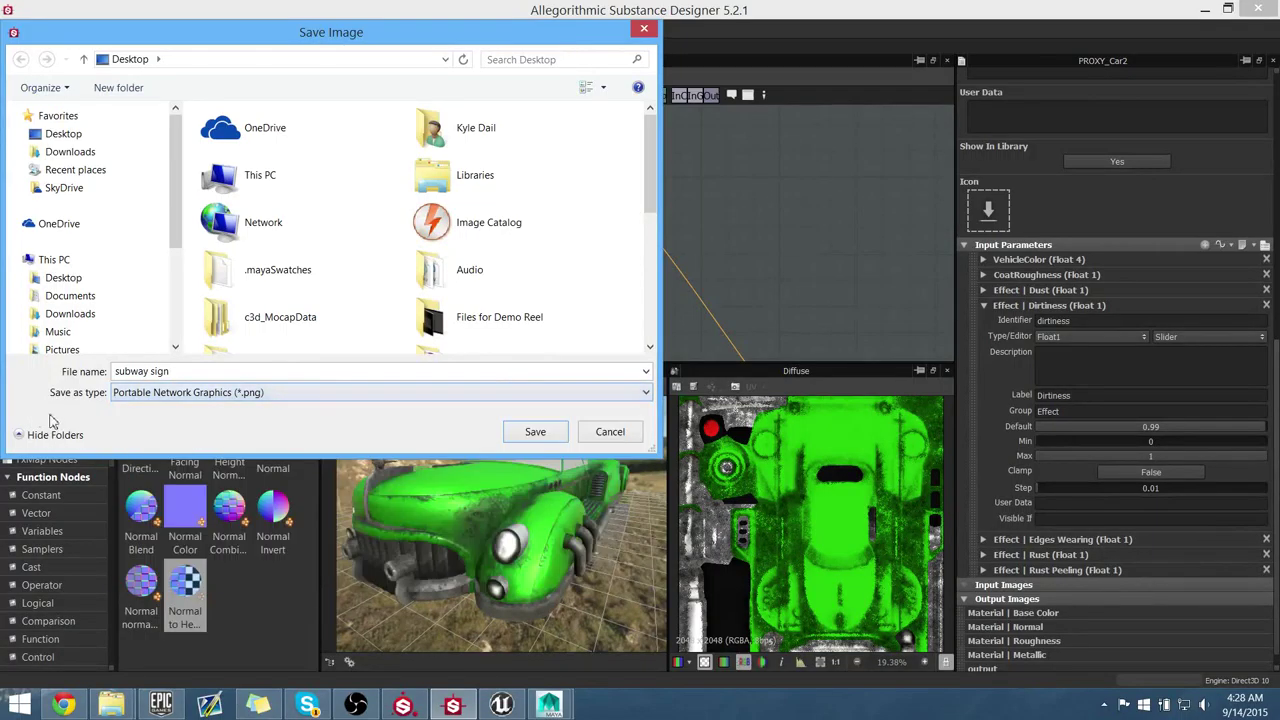
{"action": "left_click", "coordinate": [610, 431]}
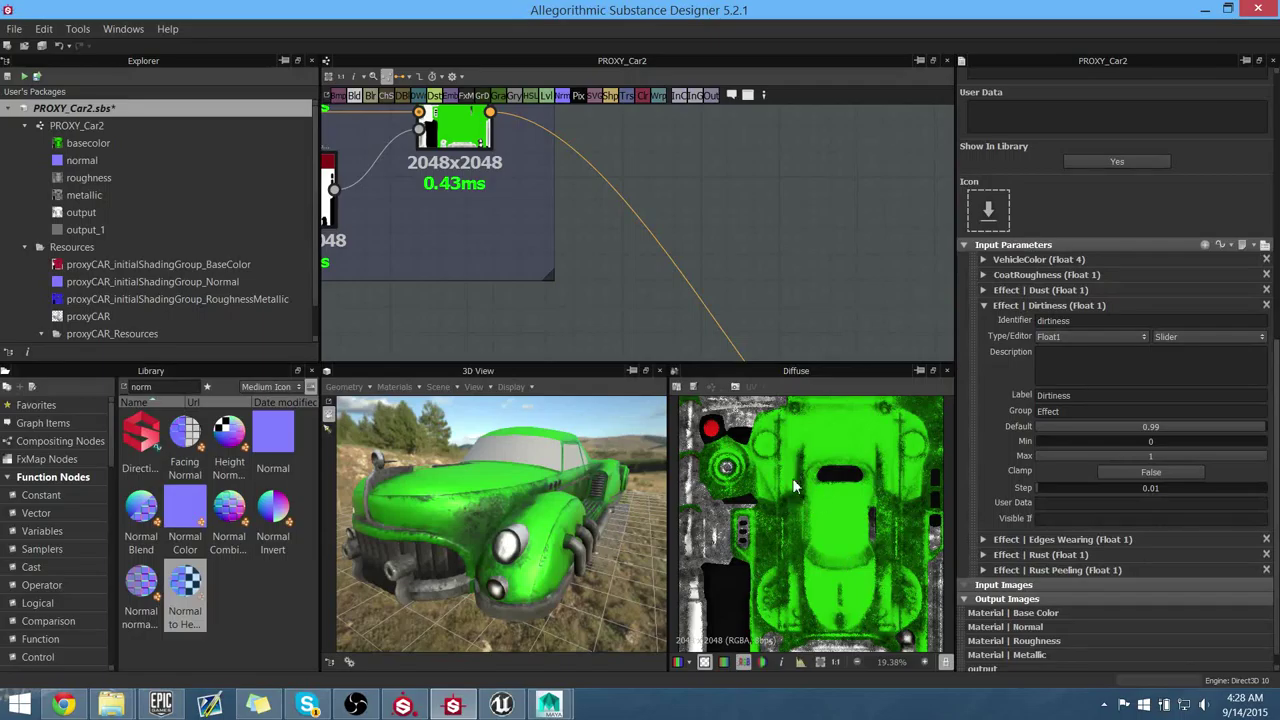
Step: Undo the changes to the Dirtiness default and the VehicleColor default
{"action": "scroll", "coordinate": [558, 302], "scroll_direction": "down", "scroll_amount": 1}
{"action": "middle_click_drag", "start_coordinate": [563, 301], "coordinate": [681, 305]}
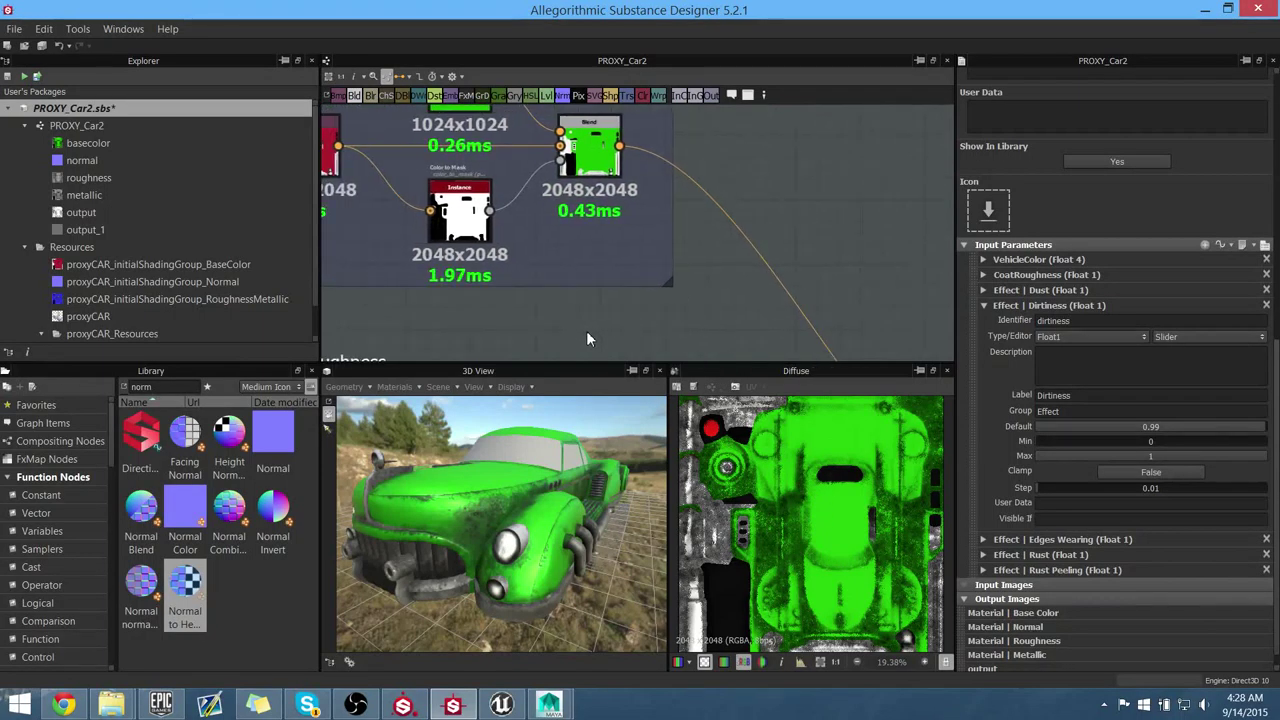
{"action": "key", "text": "ctrl+z"}
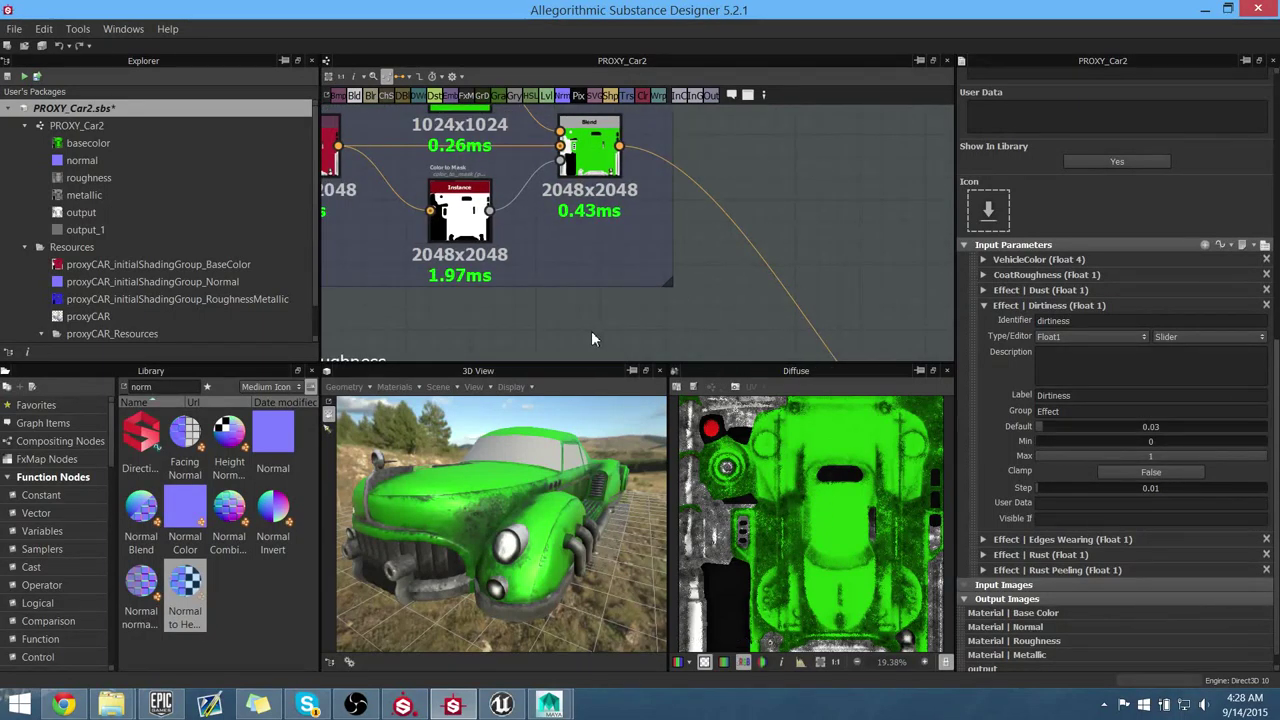
{"action": "key", "text": "ctrl+z"}
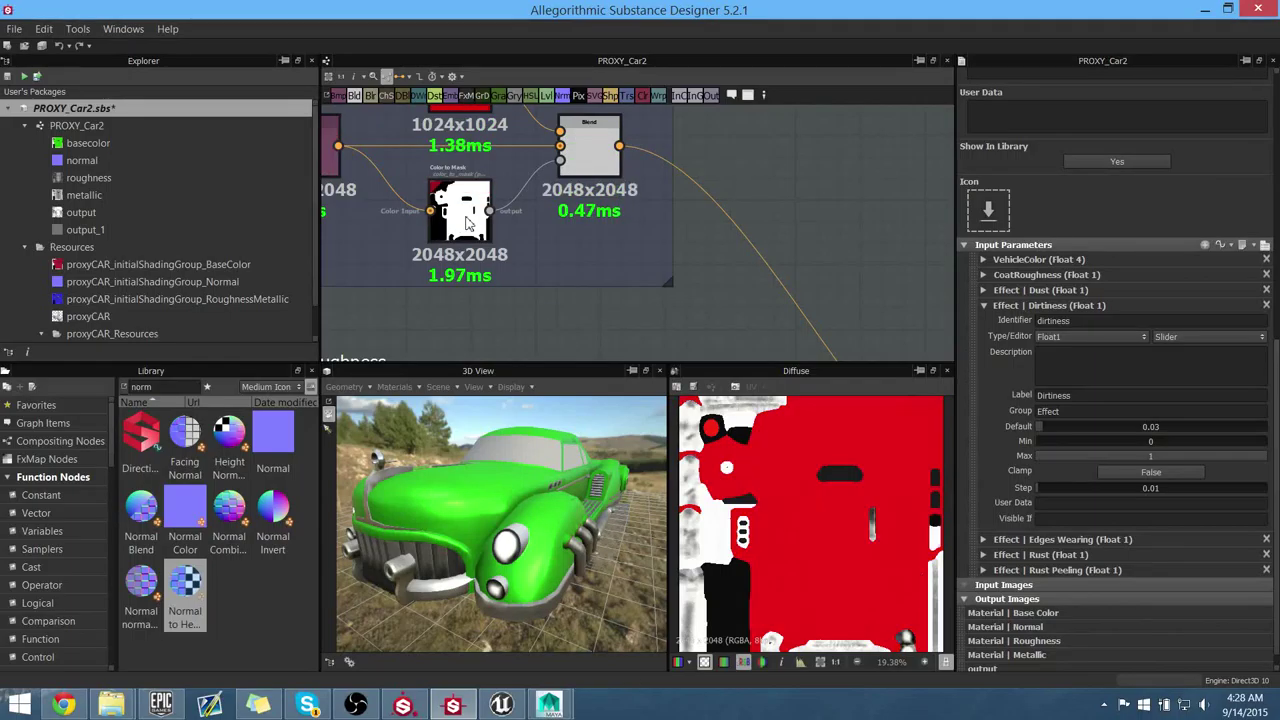
Step: Preview the mask produced by the Color to Mask node that feeds the base color Blend
{"action": "middle_click_drag", "start_coordinate": [515, 128], "coordinate": [577, 150]}
{"action": "double_click", "coordinate": [535, 240]}
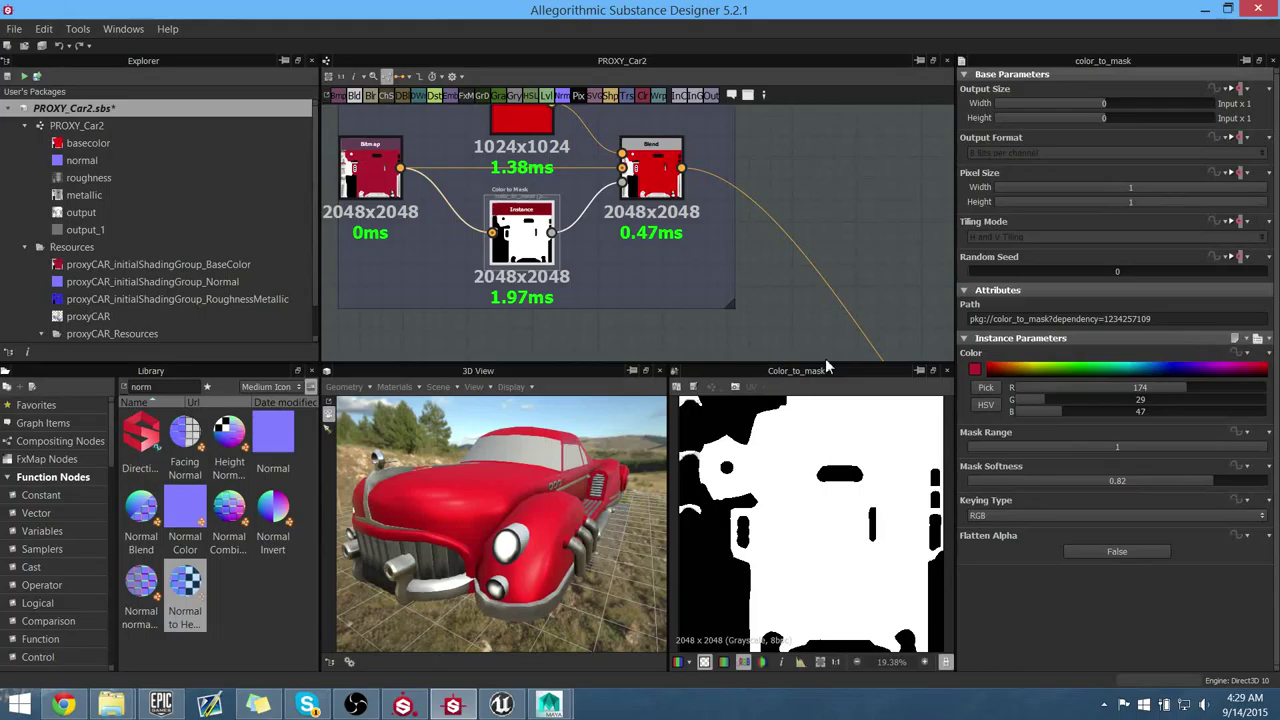
{"action": "middle_click_drag", "start_coordinate": [796, 299], "coordinate": [772, 257]}
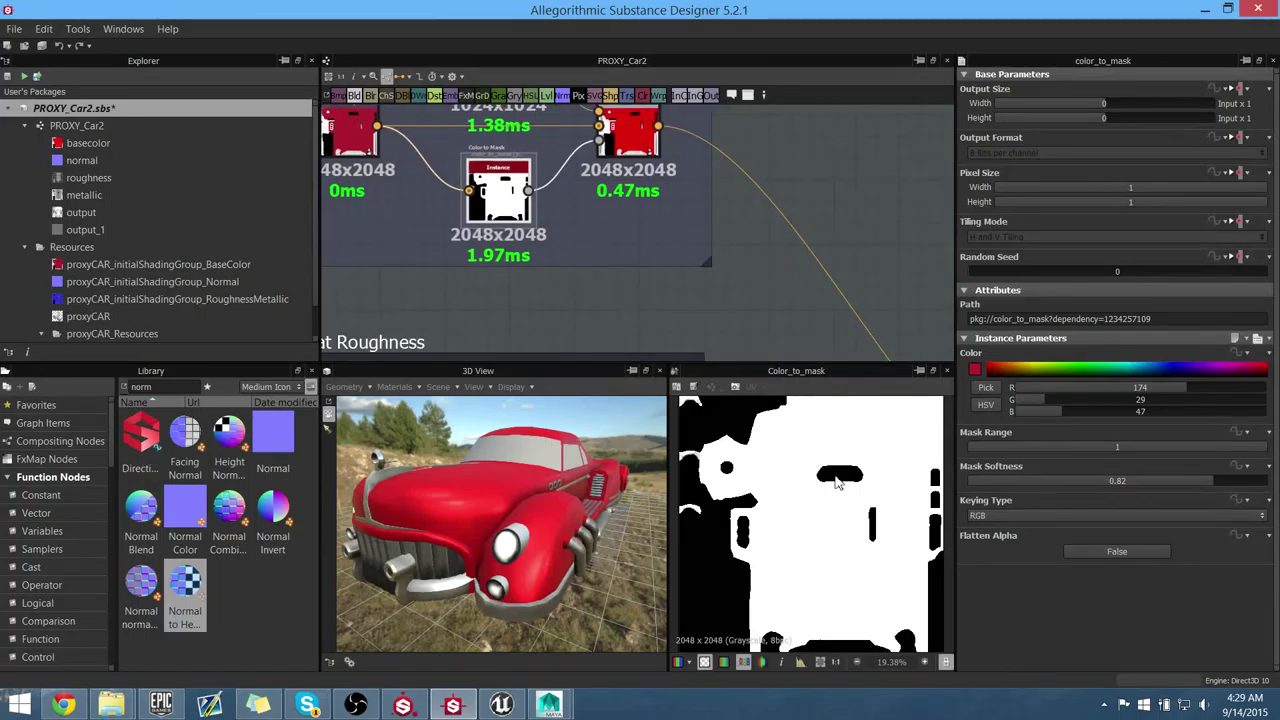
Step: Preview the world space normals bitmap and examine the connections of the Metal Weathering node
{"action": "scroll", "coordinate": [750, 247], "scroll_direction": "down", "scroll_amount": 3}
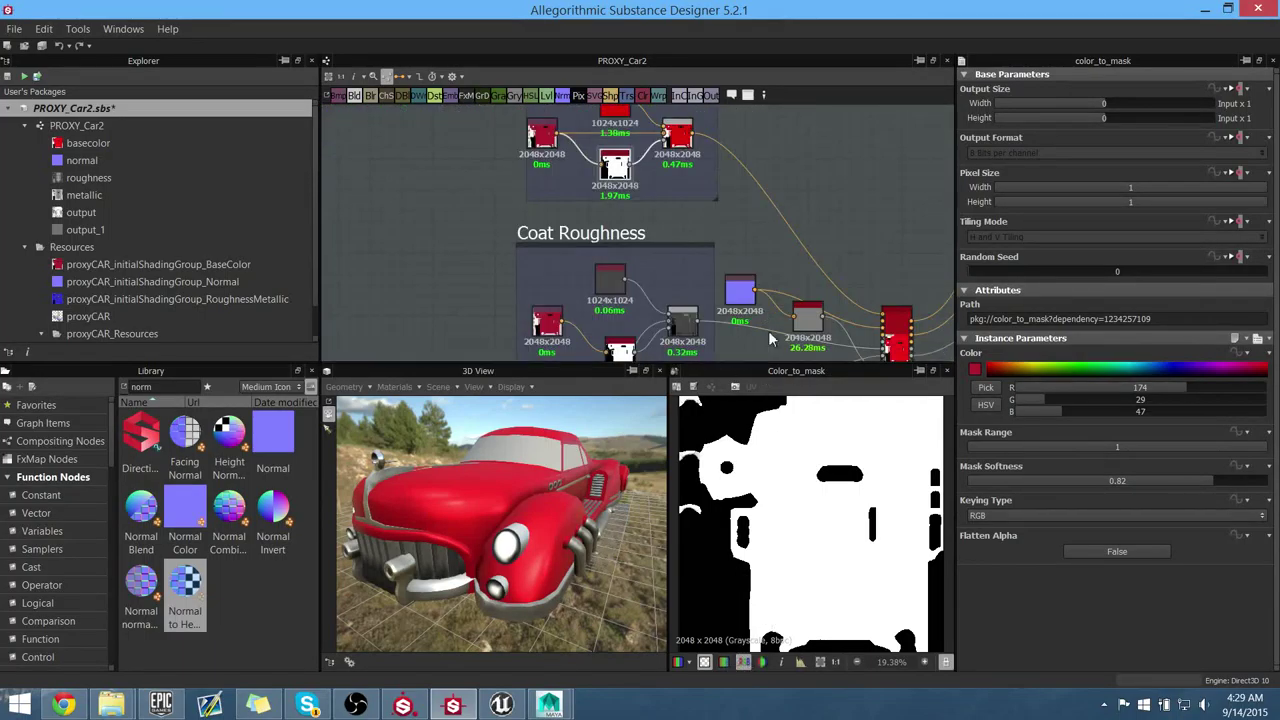
{"action": "middle_click_drag", "start_coordinate": [769, 339], "coordinate": [706, 269]}
{"action": "middle_click_drag", "start_coordinate": [793, 295], "coordinate": [736, 317]}
{"action": "double_click", "coordinate": [615, 262]}
{"action": "scroll", "coordinate": [740, 265], "scroll_direction": "up", "scroll_amount": 4}
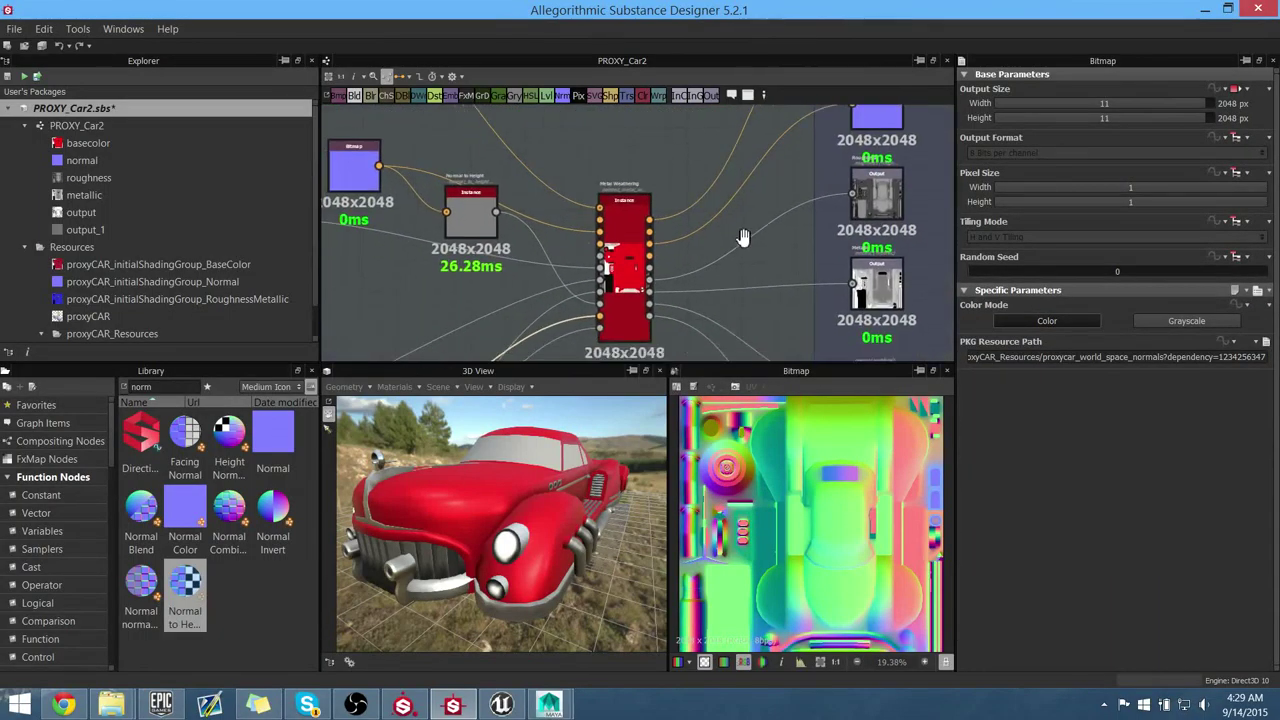
{"action": "middle_click_drag", "start_coordinate": [744, 238], "coordinate": [770, 204]}
{"action": "scroll", "coordinate": [770, 204], "scroll_direction": "up", "scroll_amount": 1}
{"action": "scroll", "coordinate": [752, 270], "scroll_direction": "up", "scroll_amount": 1}
{"action": "middle_click_drag", "start_coordinate": [729, 251], "coordinate": [766, 246]}
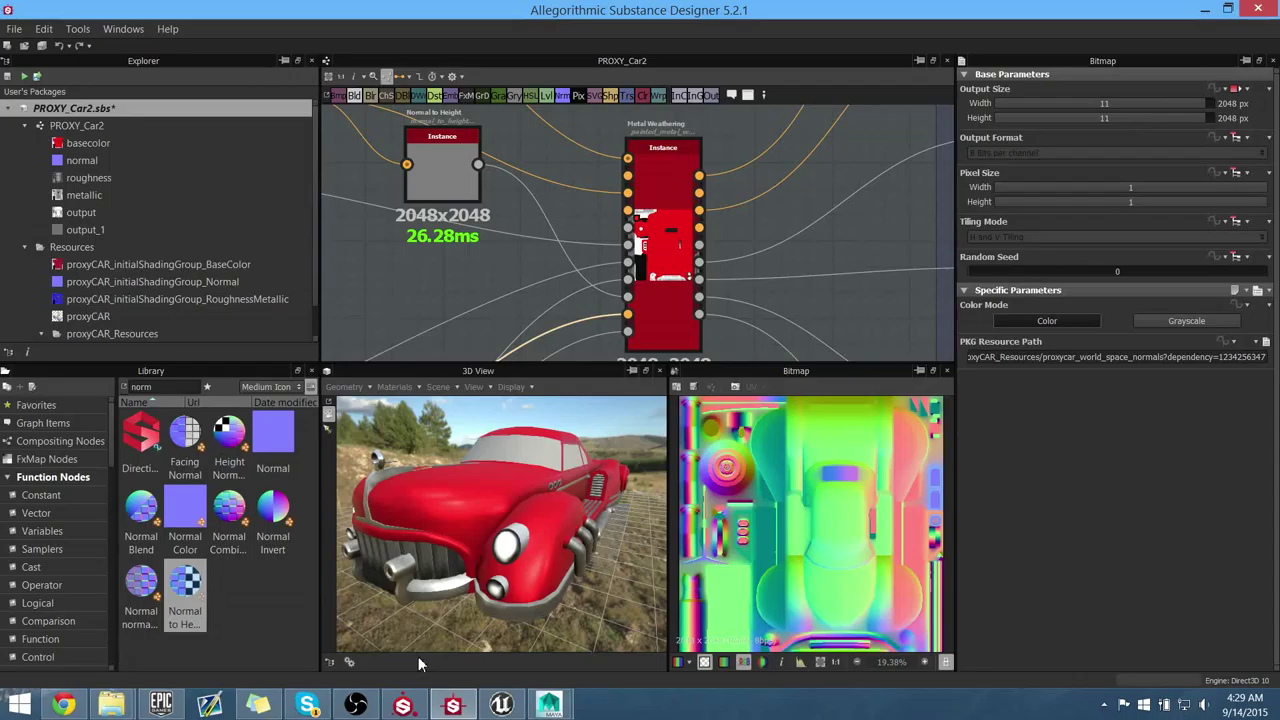
Step: Switch to Autodesk Maya and inspect the wireframe car model from the front and side
{"action": "mouse_move", "coordinate": [549, 705]}
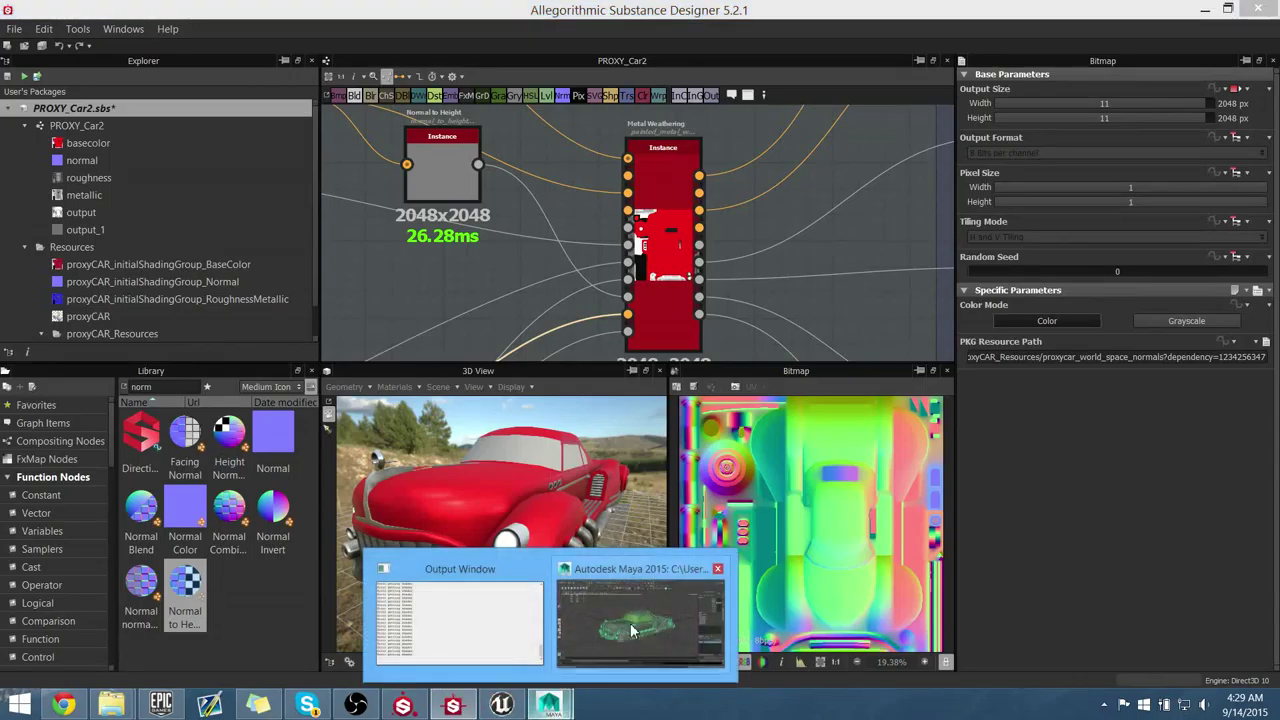
{"action": "left_click", "coordinate": [632, 630]}
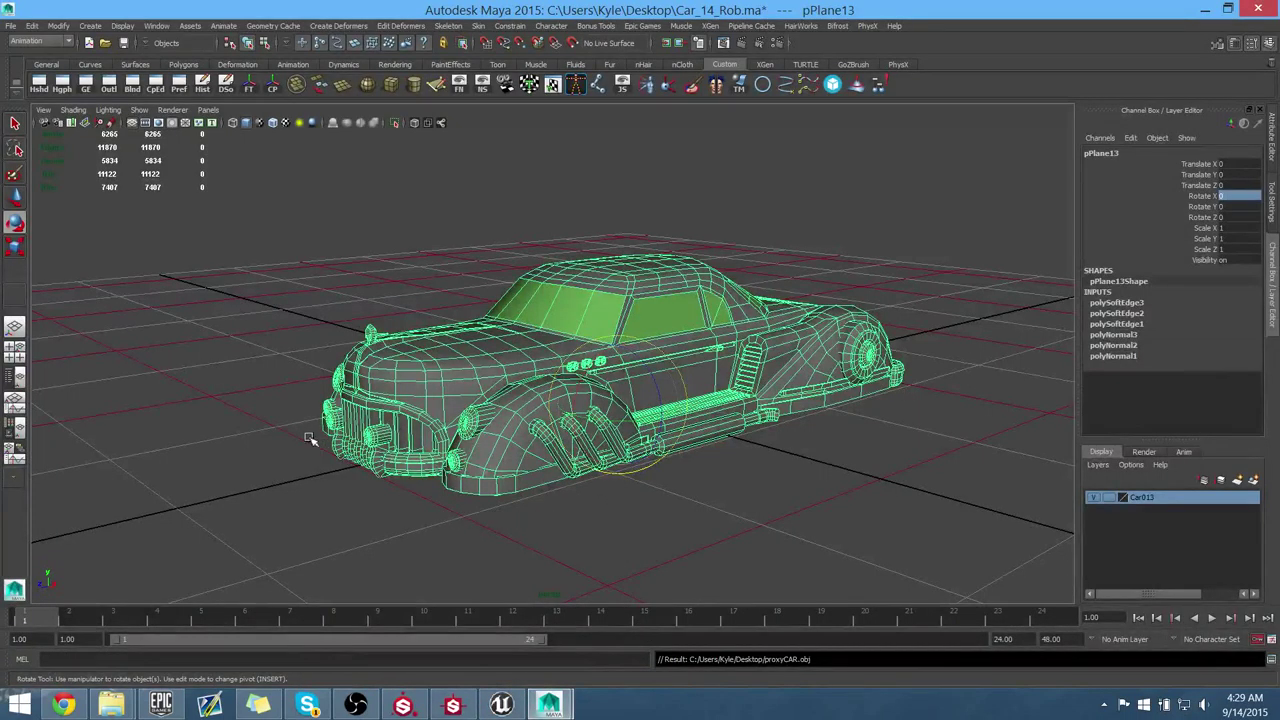
{"action": "left_click_drag", "start_coordinate": [372, 430], "coordinate": [450, 434], "text": "alt"}
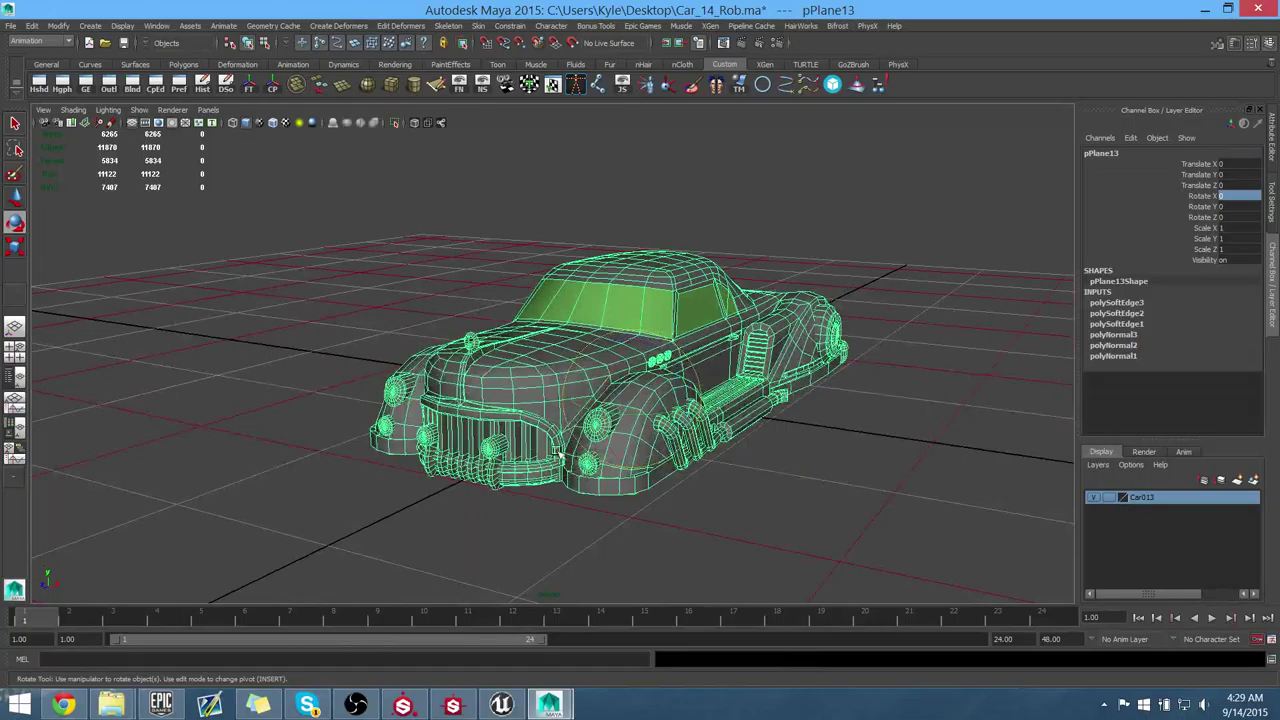
{"action": "left_click_drag", "start_coordinate": [560, 453], "coordinate": [505, 470], "text": "alt"}
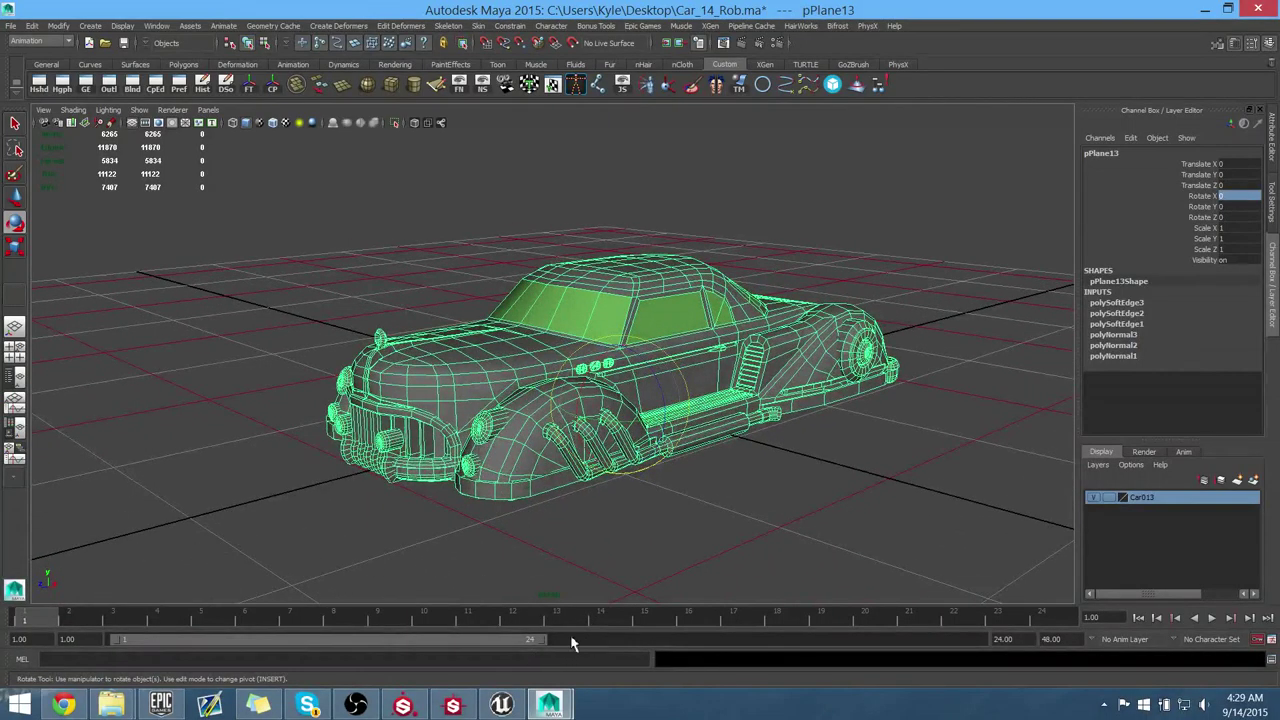
Step: Switch back to Substance Designer and on to the Unreal Editor with the CityStreet level
{"action": "left_click", "coordinate": [452, 705]}
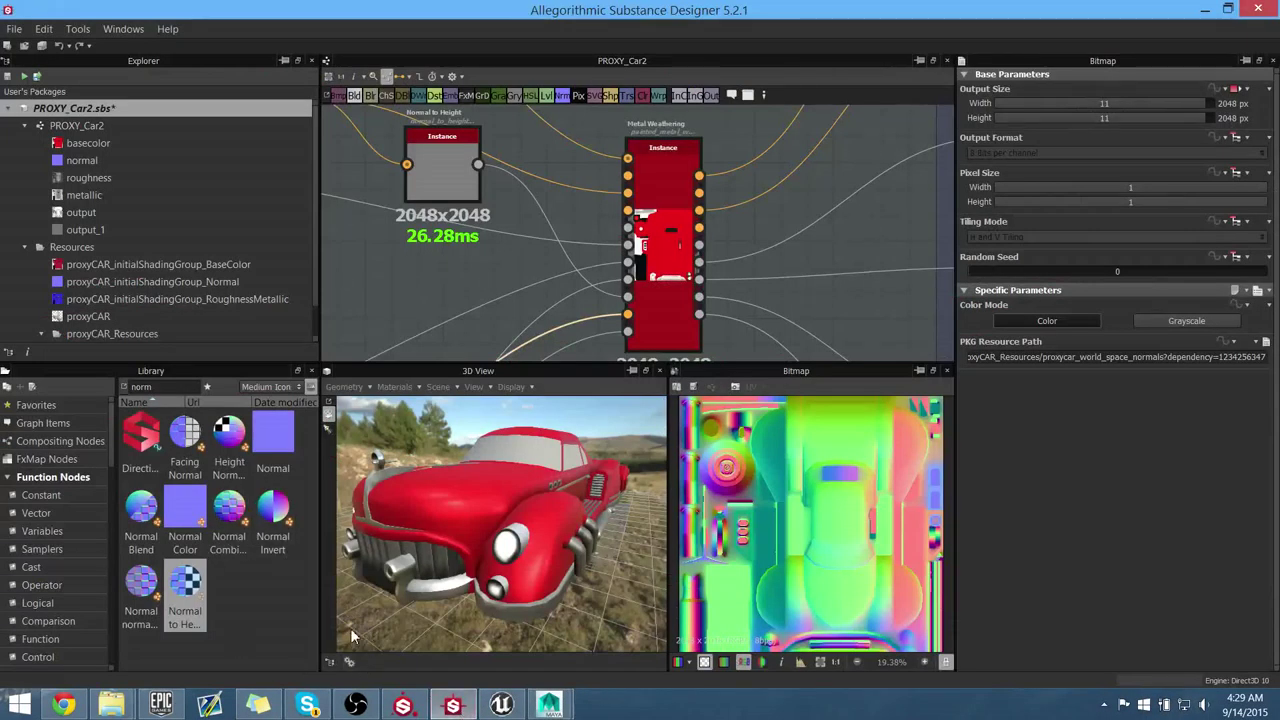
{"action": "left_click", "coordinate": [514, 706]}
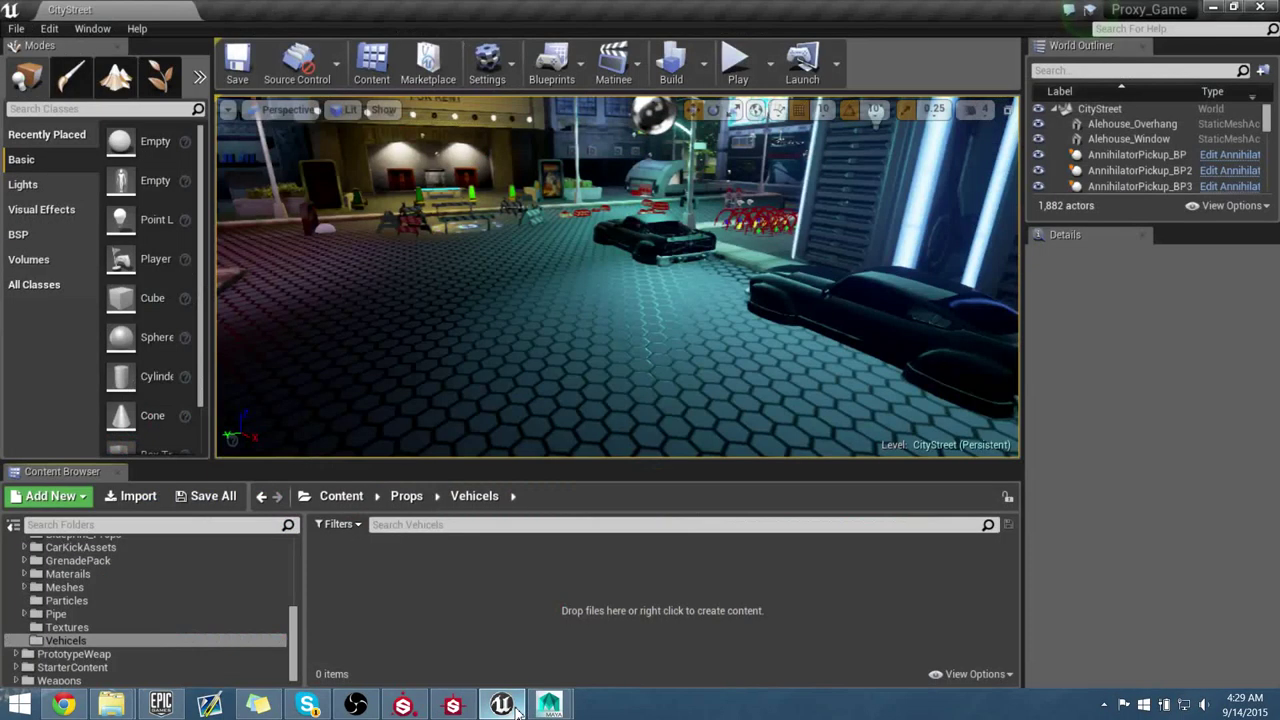
Step: Look around the street in the CityStreet level and switch to Autodesk Maya
{"action": "right_click_drag", "start_coordinate": [549, 391], "coordinate": [320, 433]}
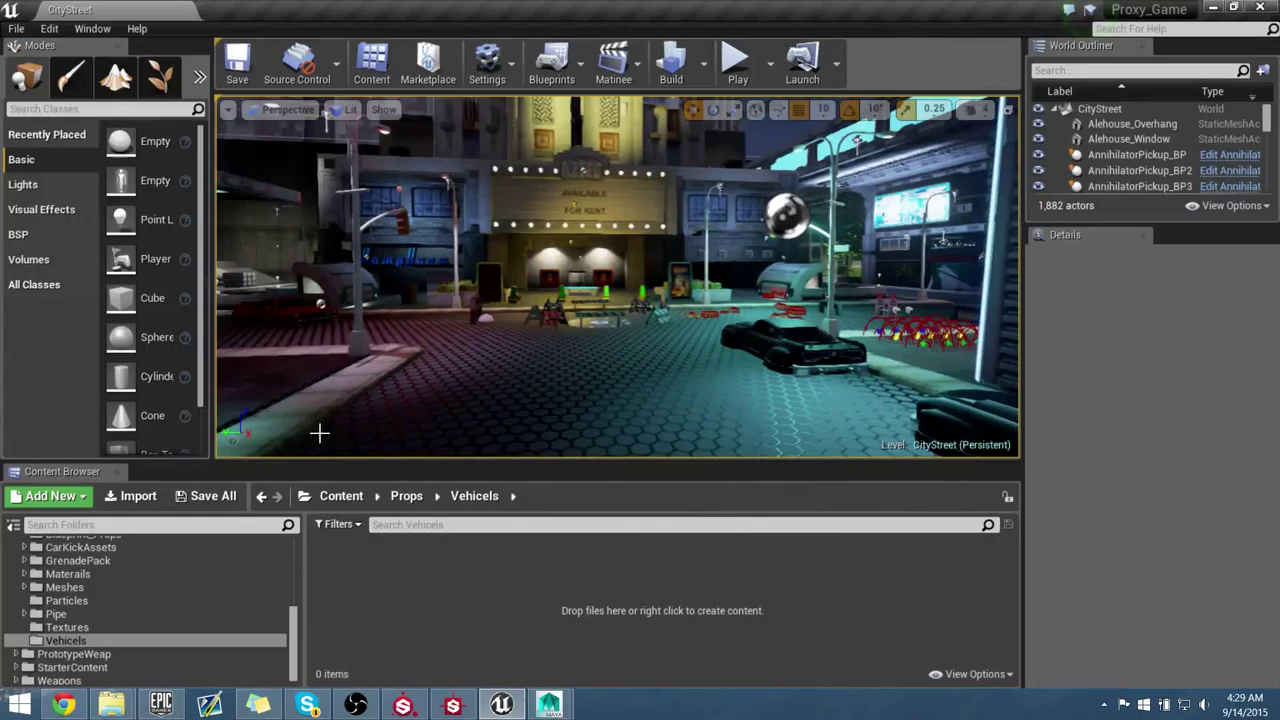
{"action": "left_click_drag", "start_coordinate": [319, 432], "coordinate": [360, 432]}
{"action": "mouse_move", "coordinate": [549, 706]}
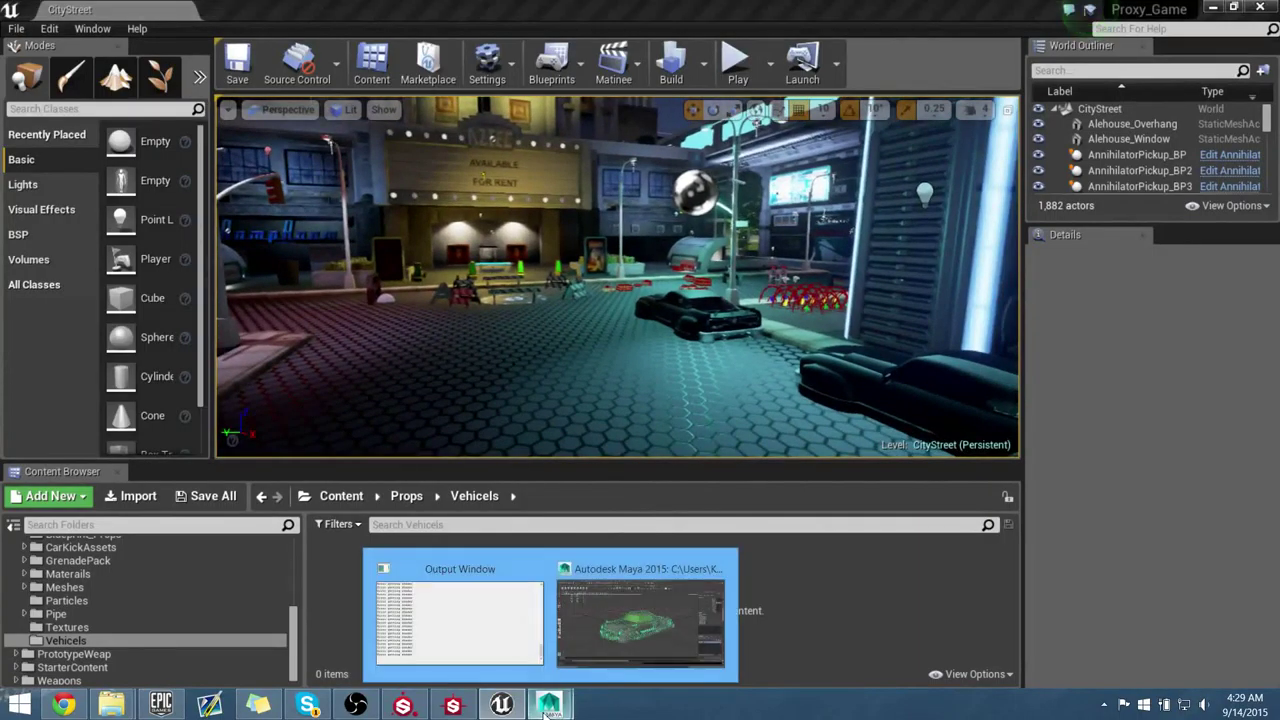
{"action": "left_click", "coordinate": [643, 625]}
Step: Set the car mesh's Rotate X to 90 and bake it by freezing transformations and deleting history
{"action": "left_click_drag", "start_coordinate": [580, 418], "coordinate": [647, 462]}
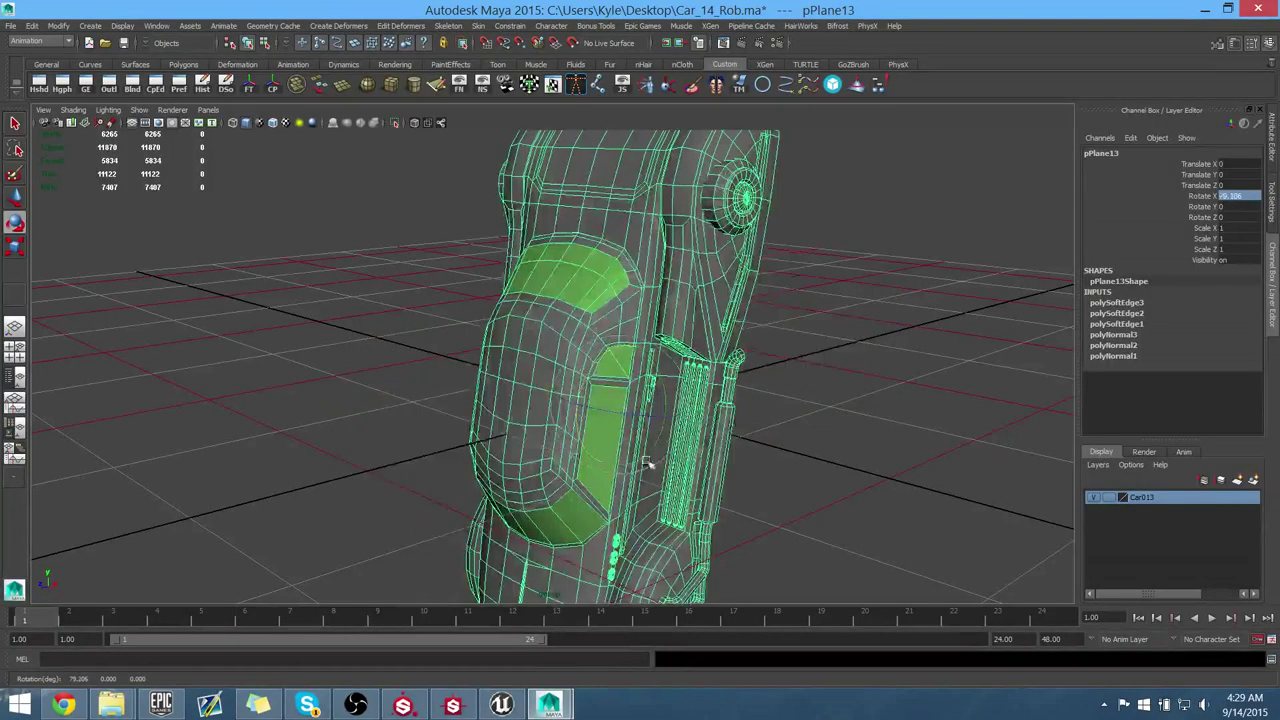
{"action": "left_click", "coordinate": [1229, 197]}
{"action": "type", "text": "9"}
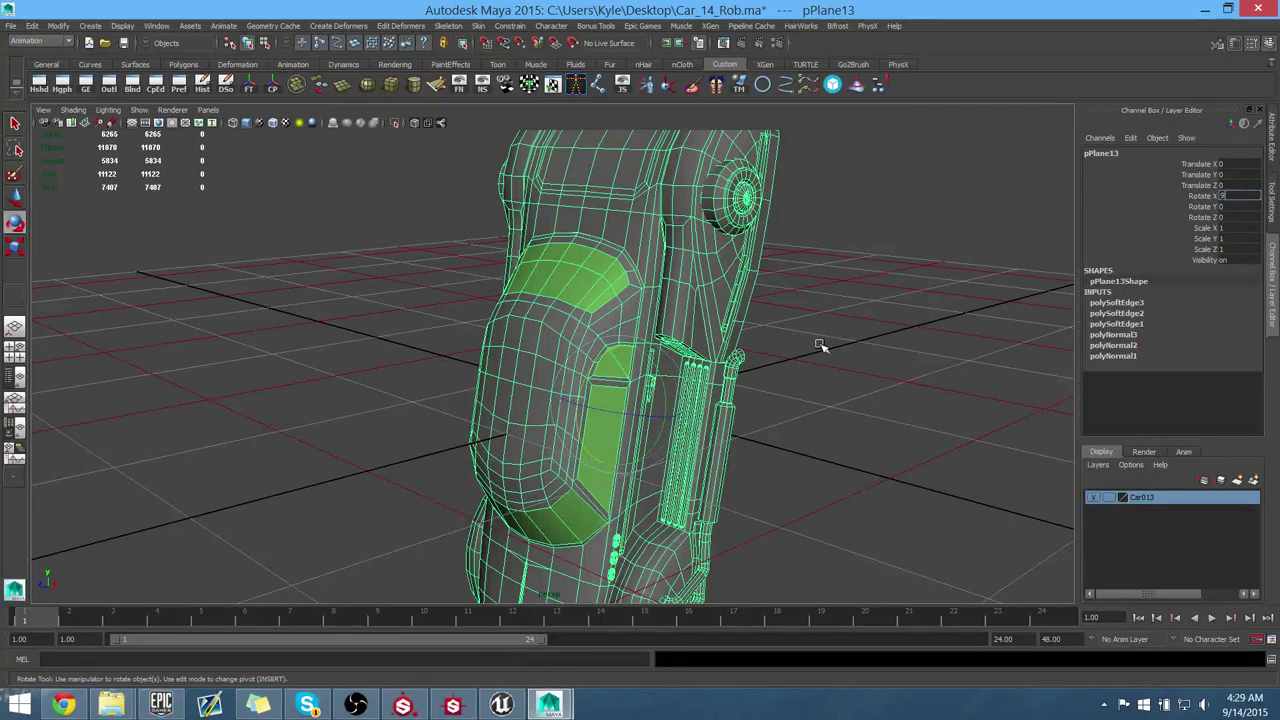
{"action": "type", "text": "0"}
{"action": "key", "text": "Return"}
{"action": "left_click", "coordinate": [248, 88]}
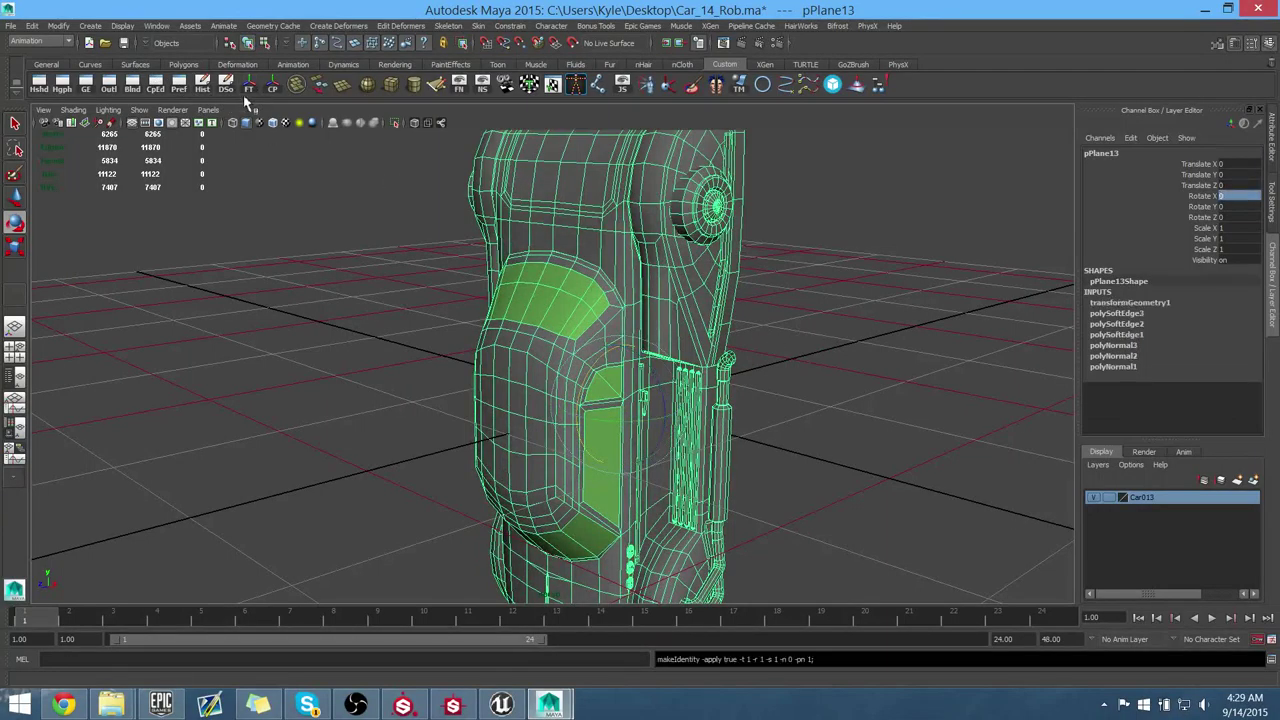
{"action": "left_click", "coordinate": [202, 88]}
Step: Export the selected car as an OBJ, overwriting proxyCAR.obj on the Desktop
{"action": "left_click", "coordinate": [10, 26]}
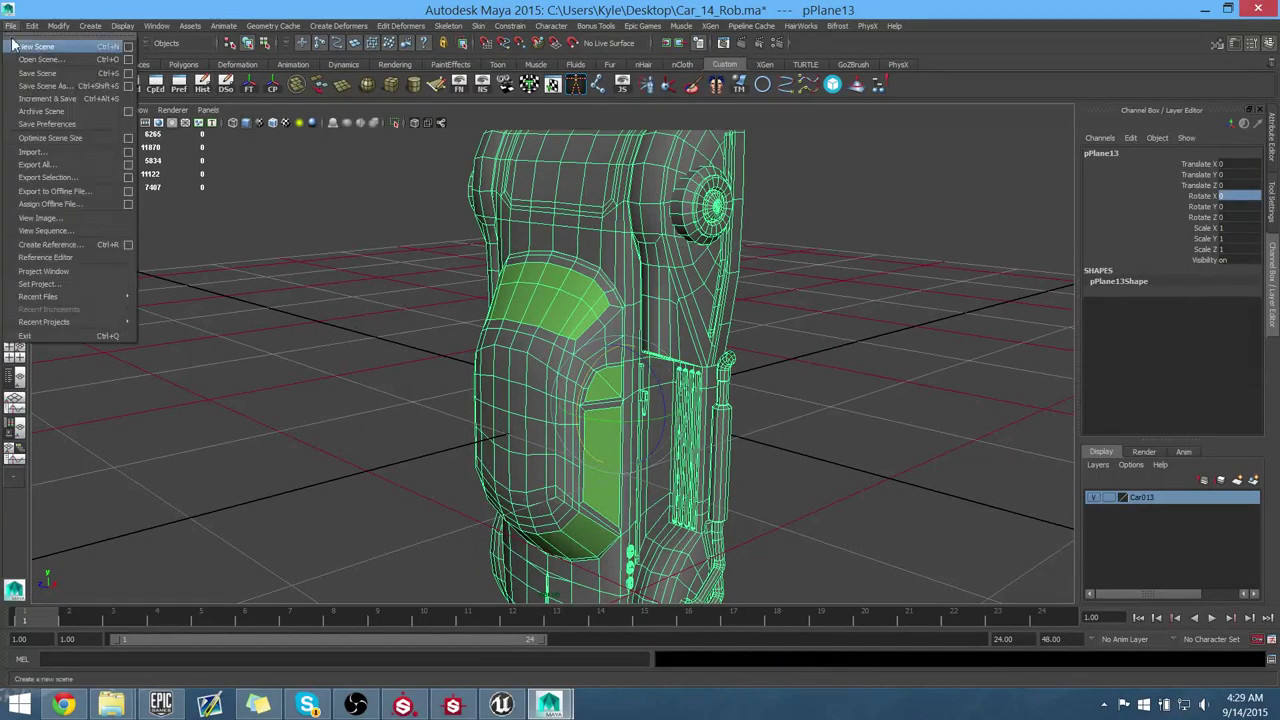
{"action": "left_click", "coordinate": [58, 178]}
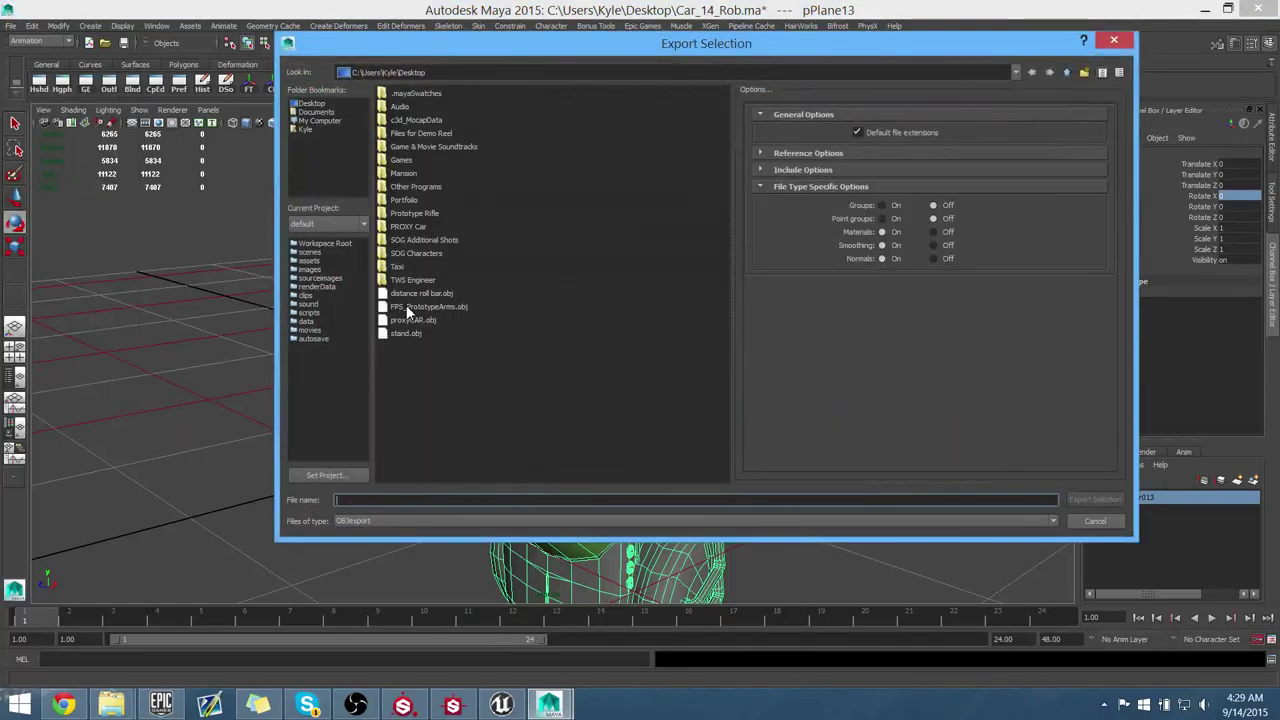
{"action": "left_click", "coordinate": [410, 320]}
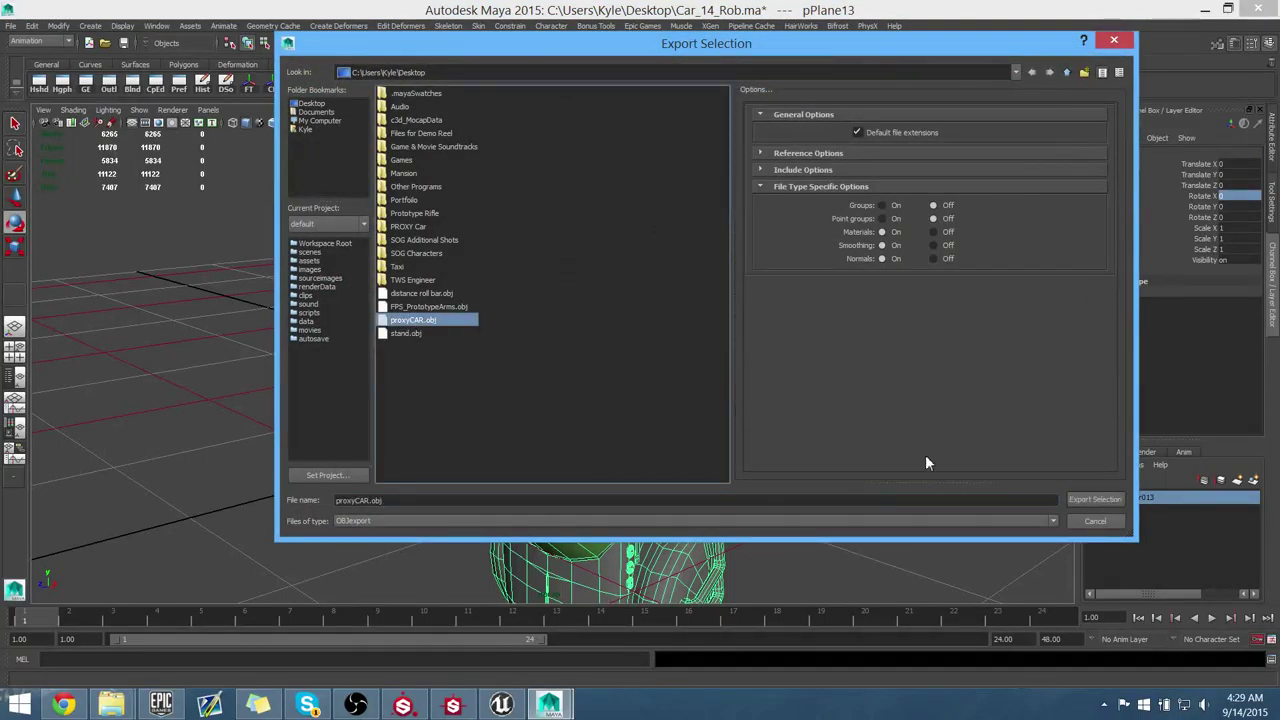
{"action": "left_click", "coordinate": [1093, 498]}
{"action": "left_click", "coordinate": [689, 317]}
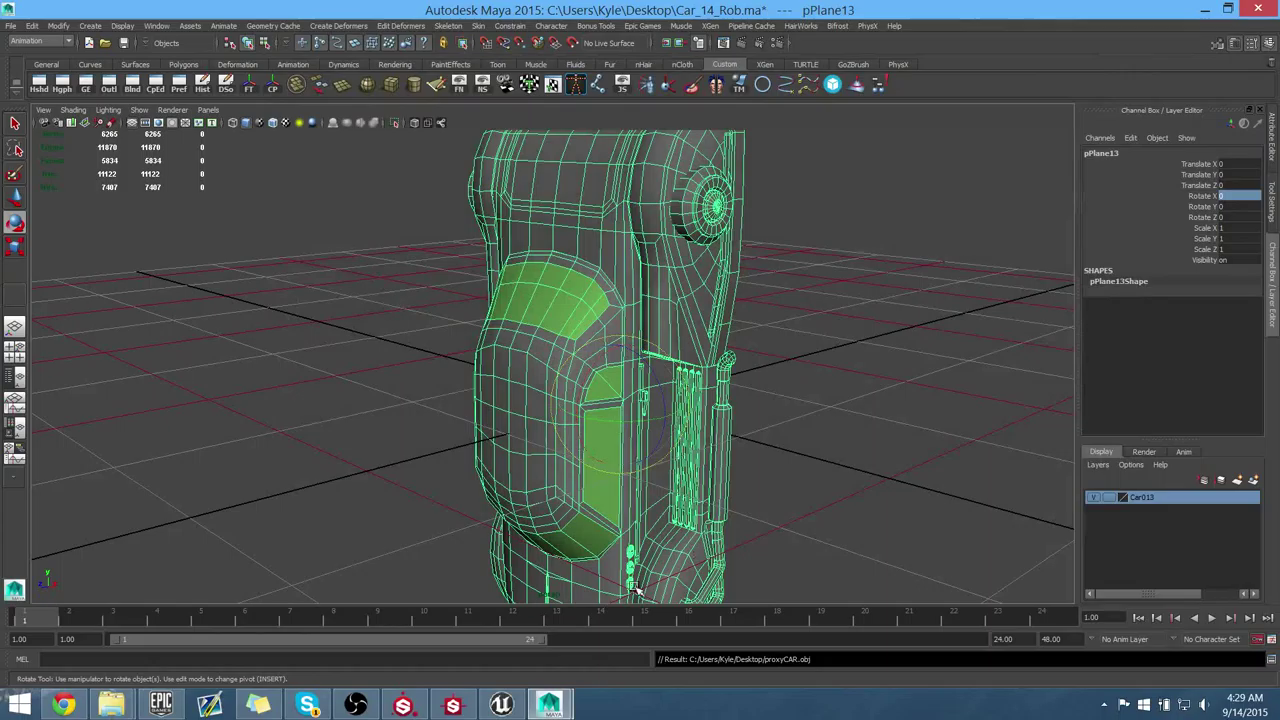
Step: Switch to Substance Designer and save the PROXY_Car2.sbs package
{"action": "mouse_move", "coordinate": [511, 712]}
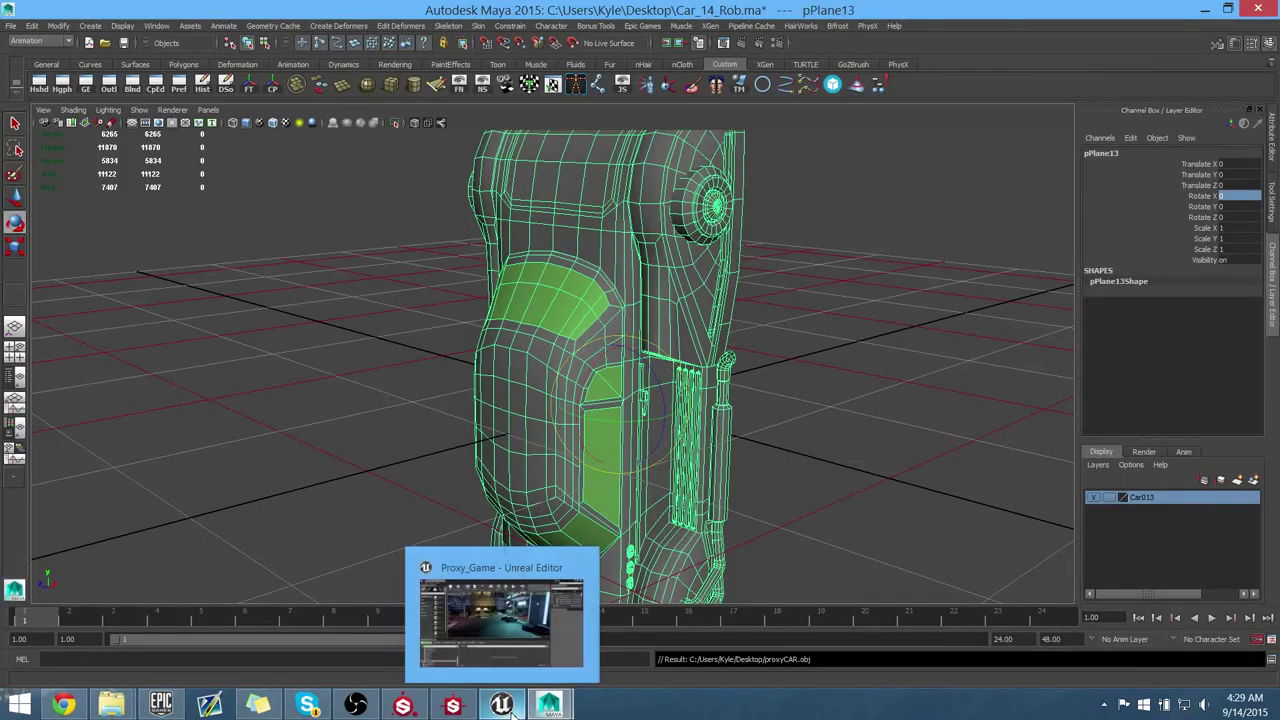
{"action": "left_click", "coordinate": [453, 706]}
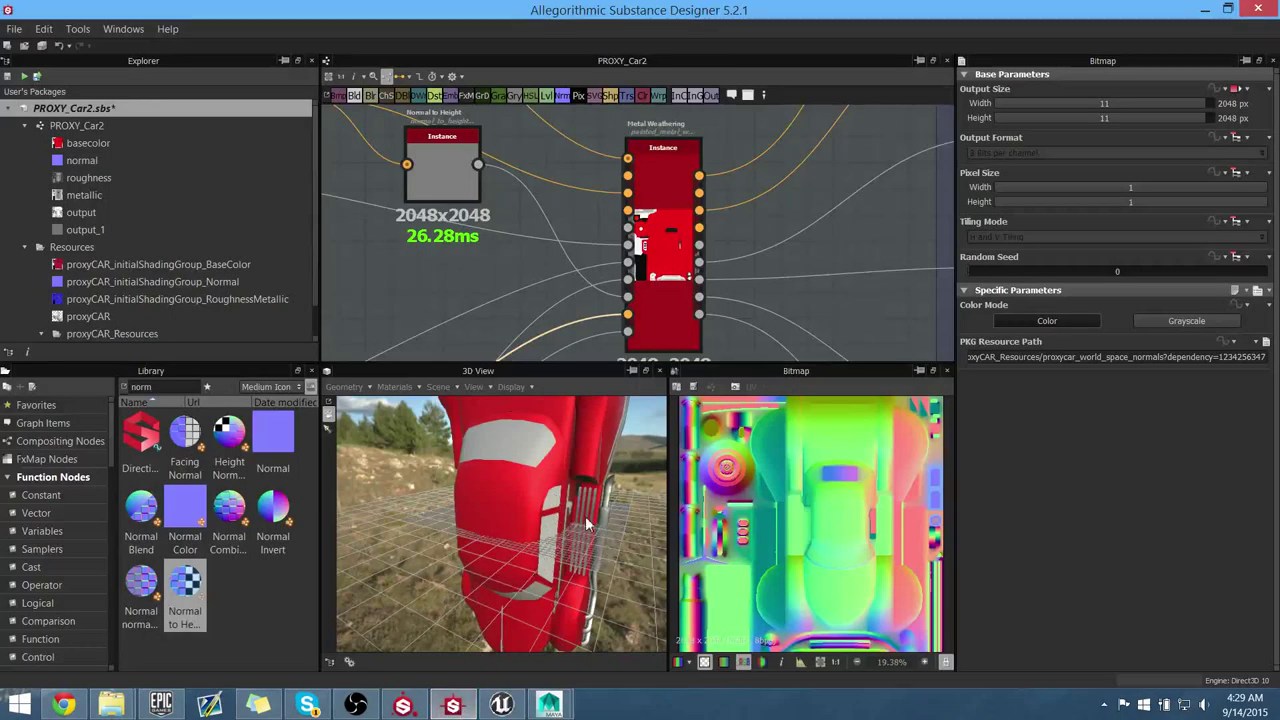
{"action": "left_click_drag", "start_coordinate": [545, 540], "coordinate": [509, 491]}
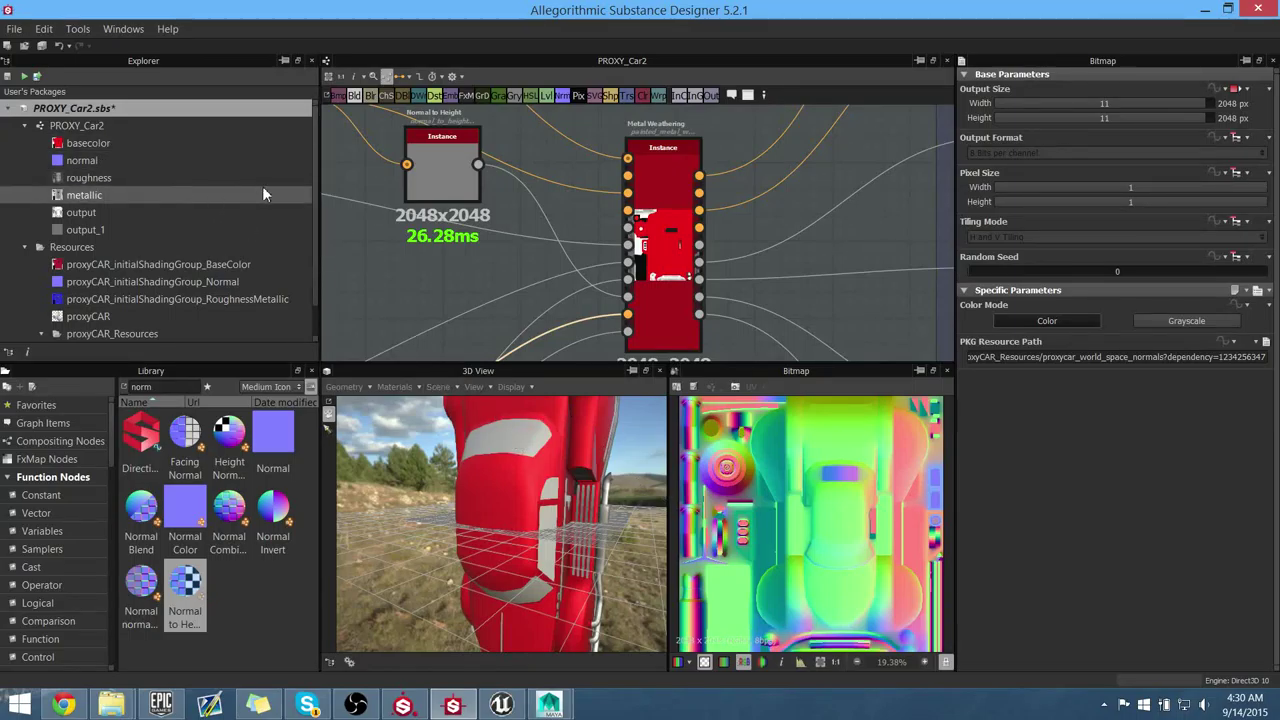
{"action": "left_click", "coordinate": [120, 127]}
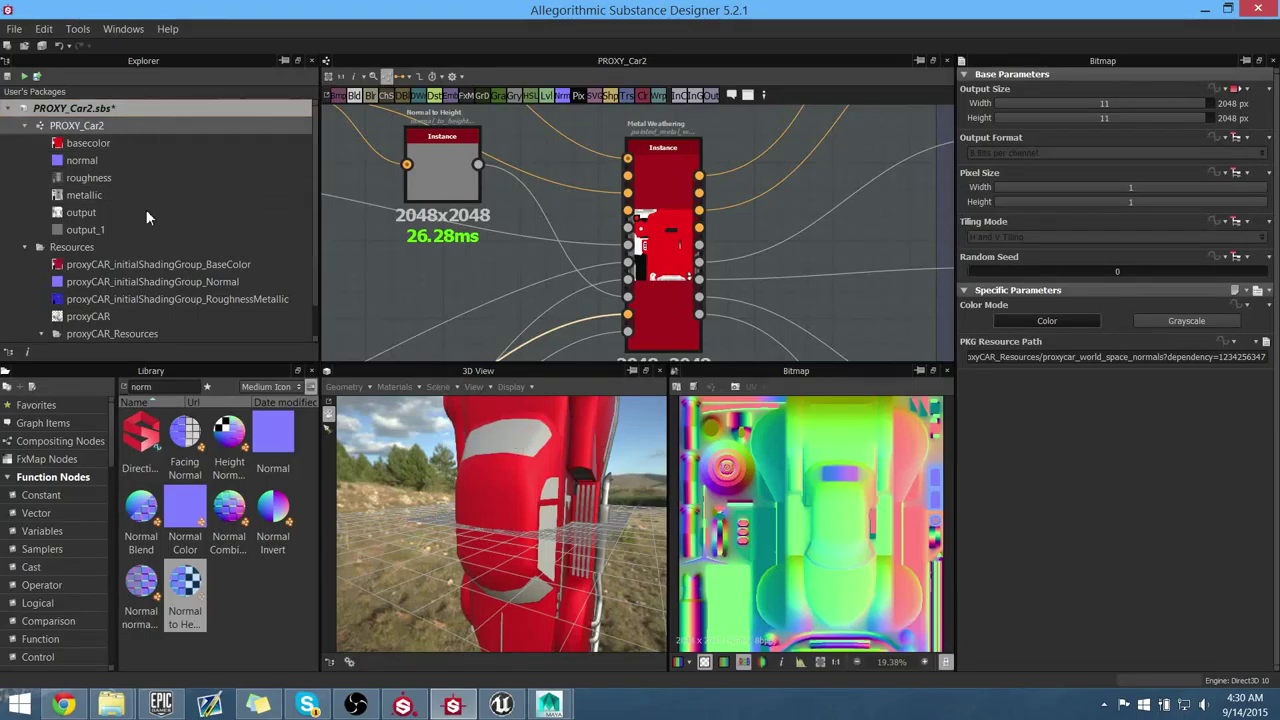
{"action": "left_click", "coordinate": [36, 108]}
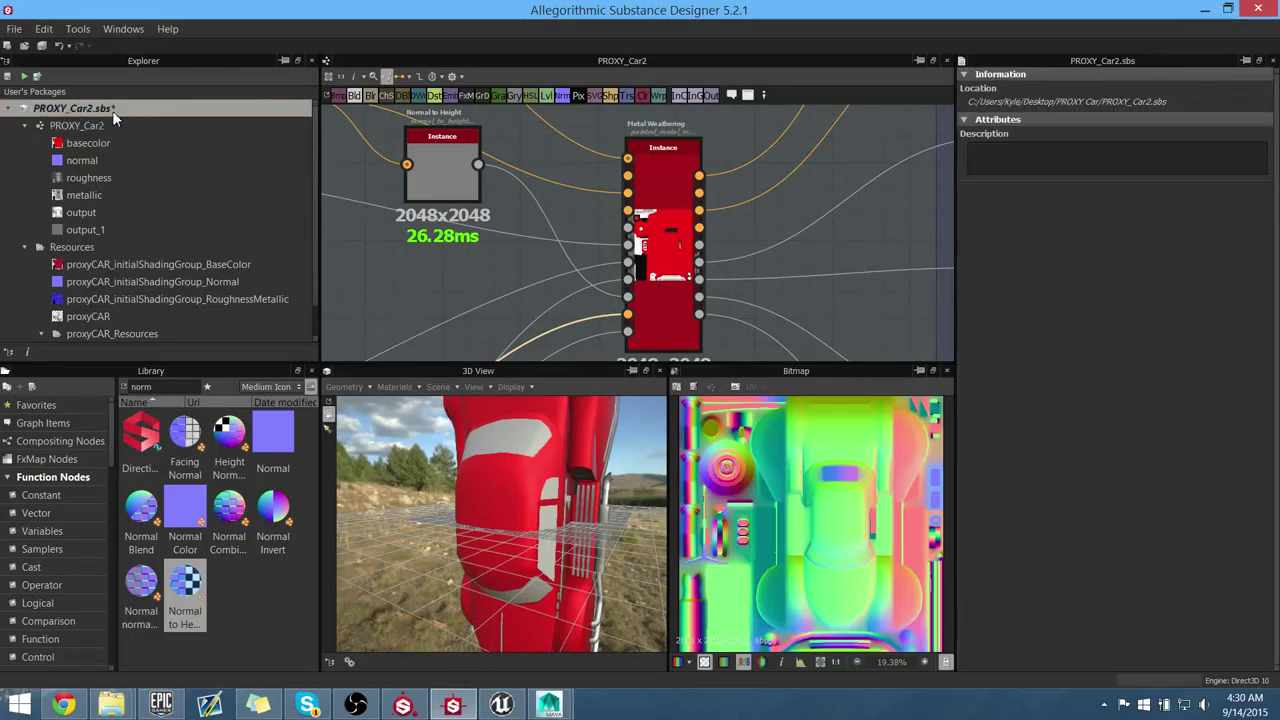
{"action": "key", "text": "ctrl+s"}
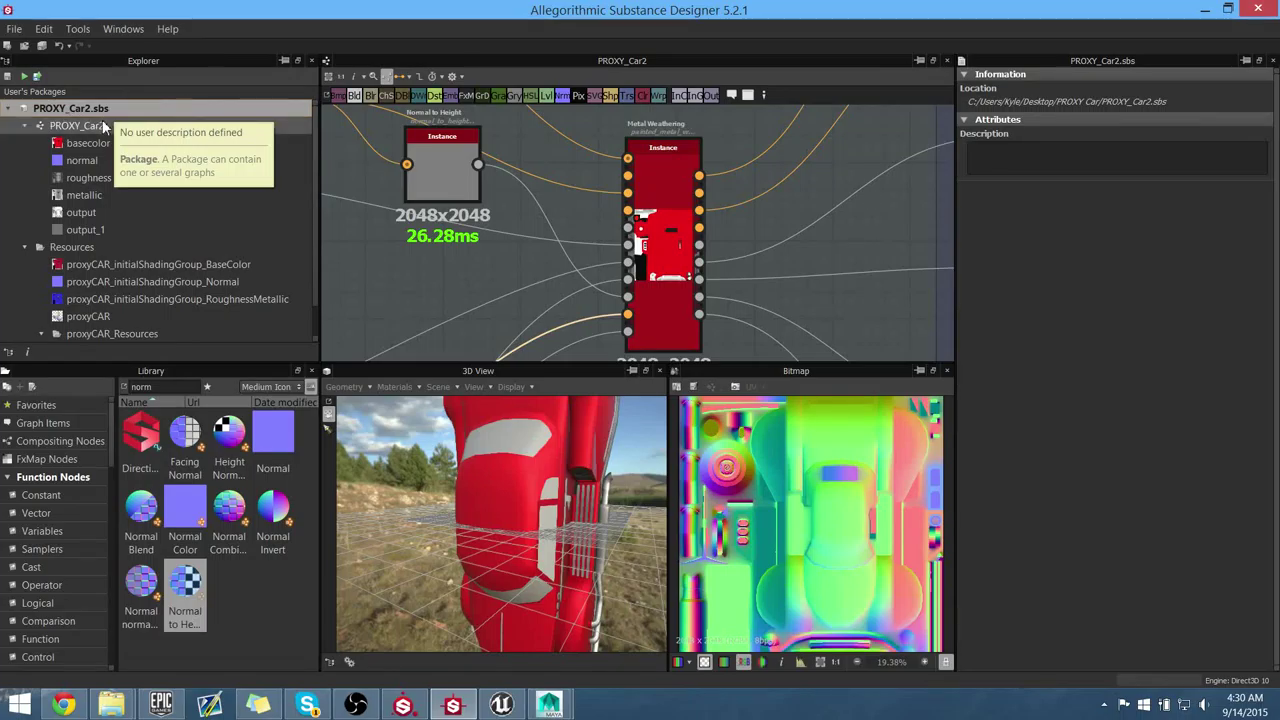
Step: Publish the PROXY_Car2.sbs package as the Substance Archive PROXY_Car2 in the Vehicles/Car folder, with only the random seed exposed
{"action": "left_click", "coordinate": [79, 128]}
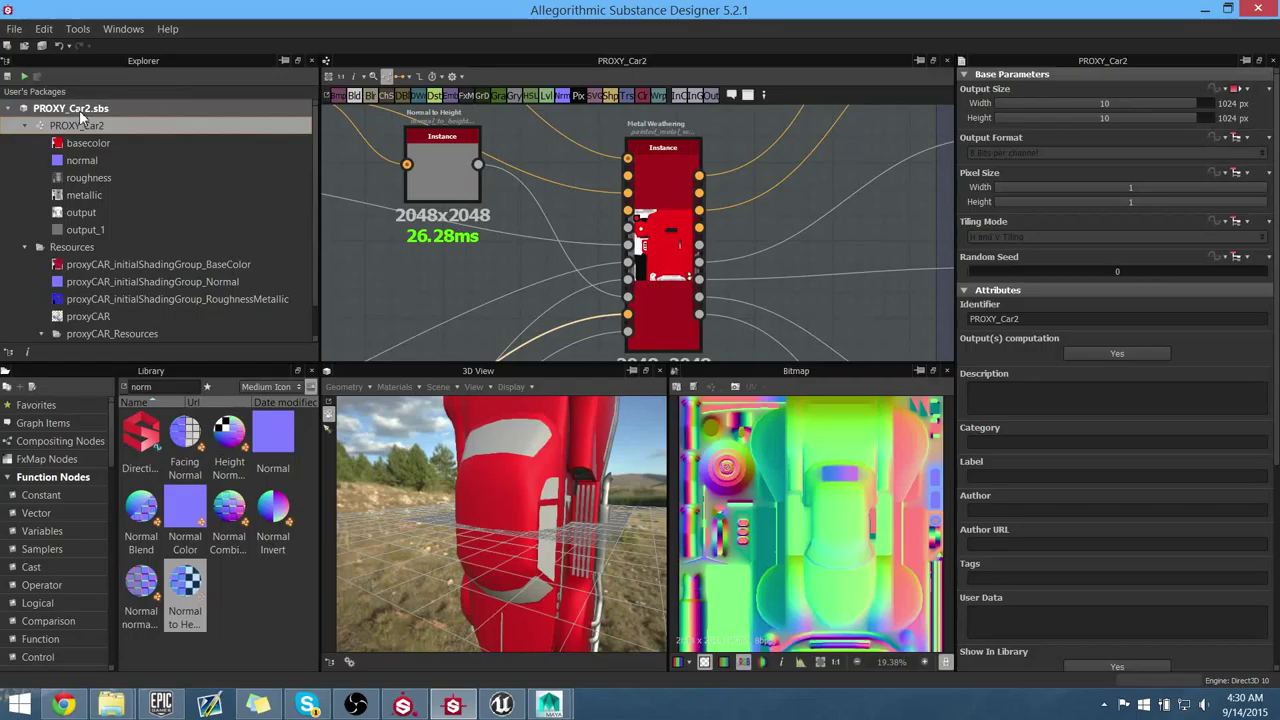
{"action": "left_click", "coordinate": [79, 110]}
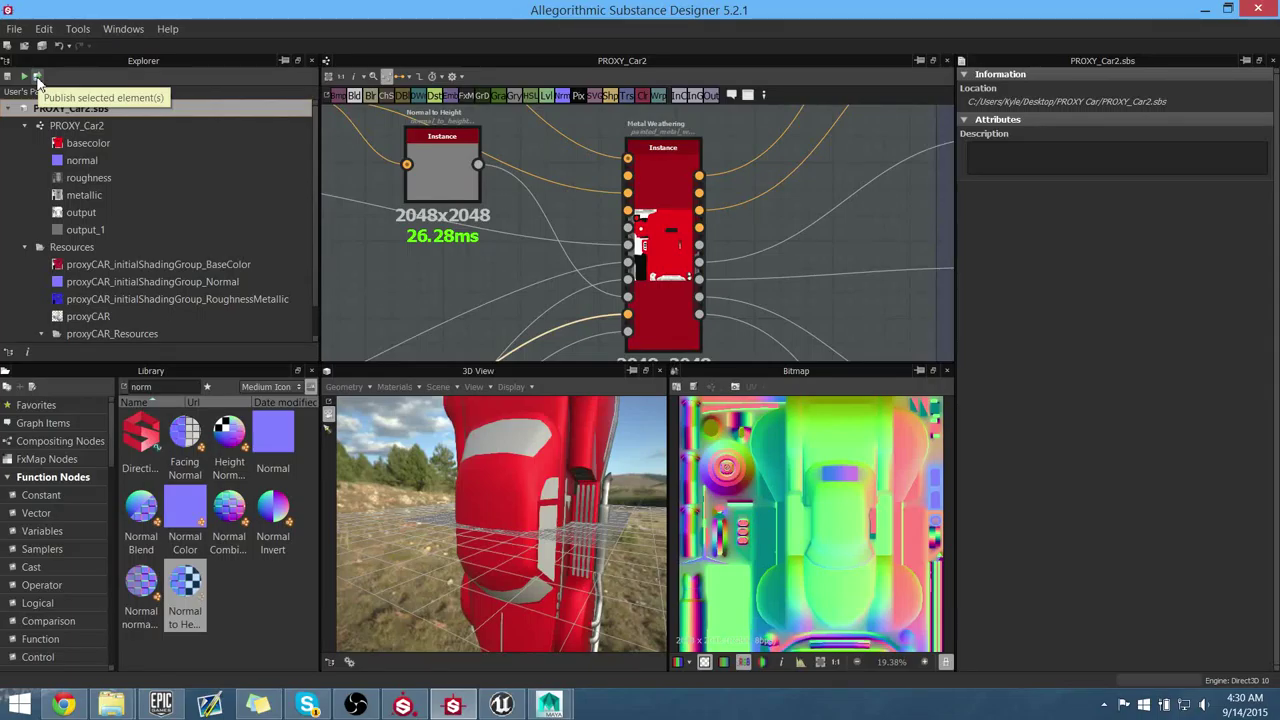
{"action": "left_click", "coordinate": [37, 77]}
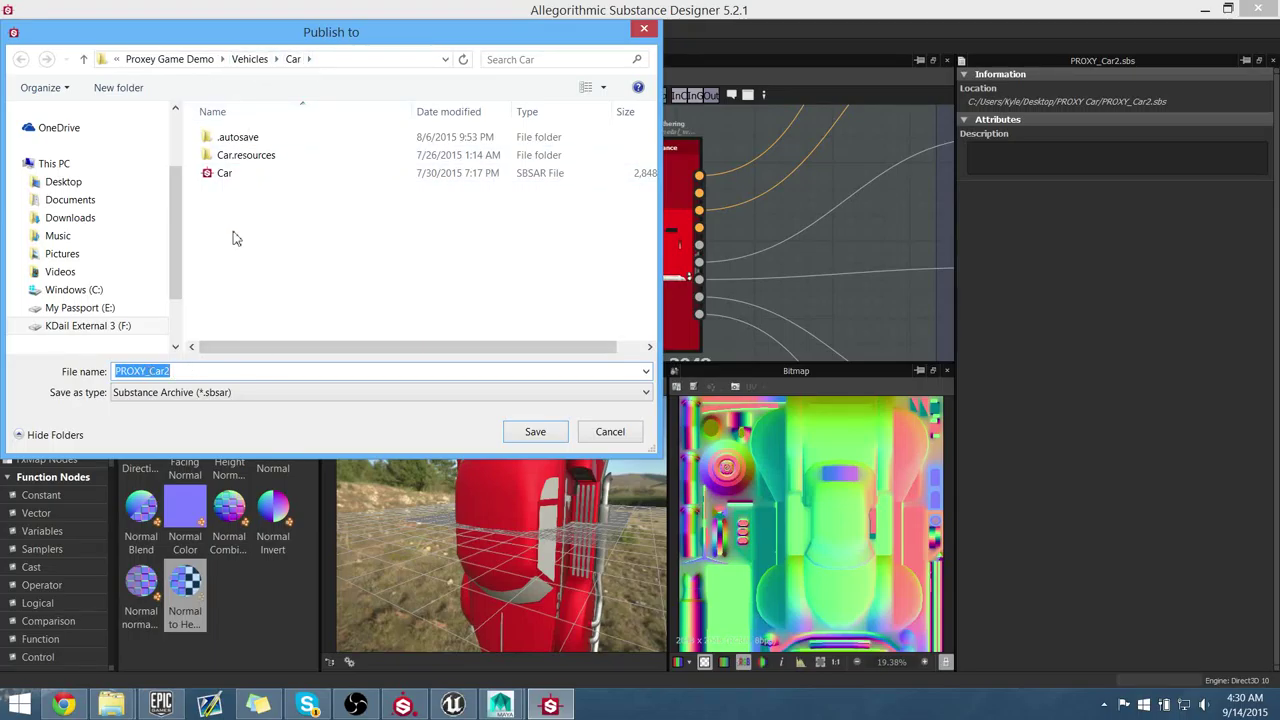
{"action": "left_click", "coordinate": [545, 432]}
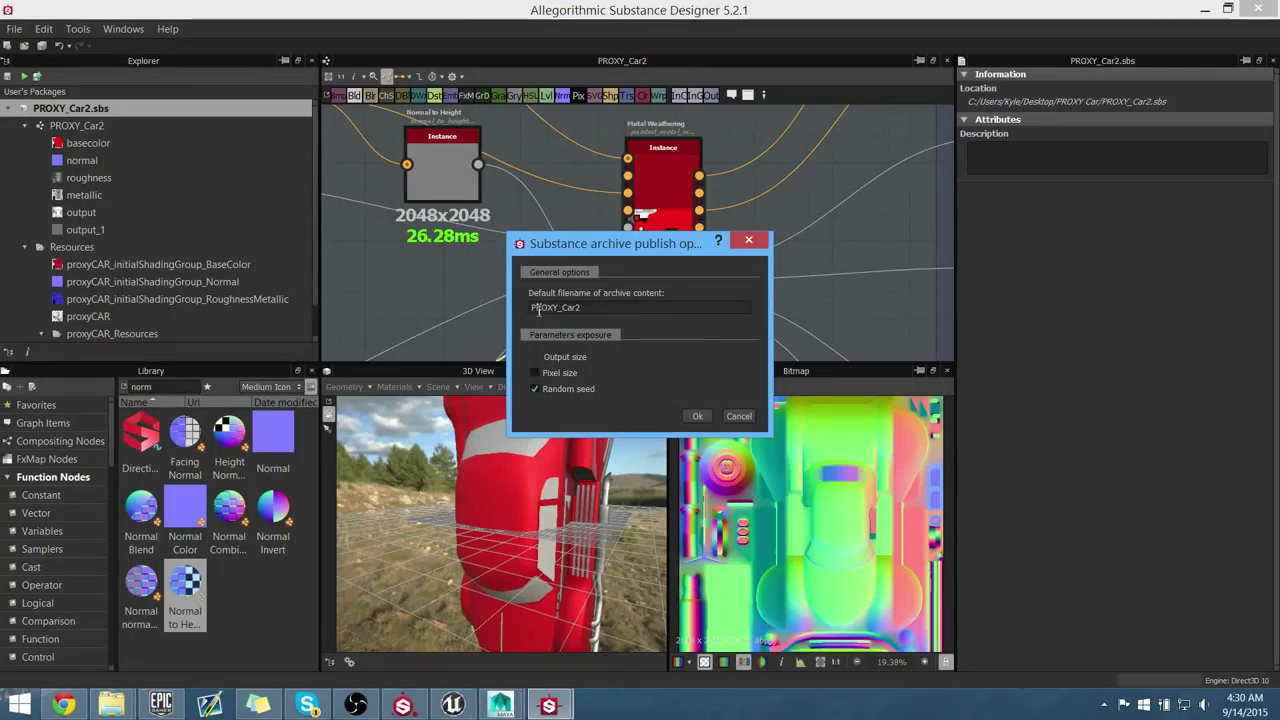
{"action": "left_click", "coordinate": [699, 416]}
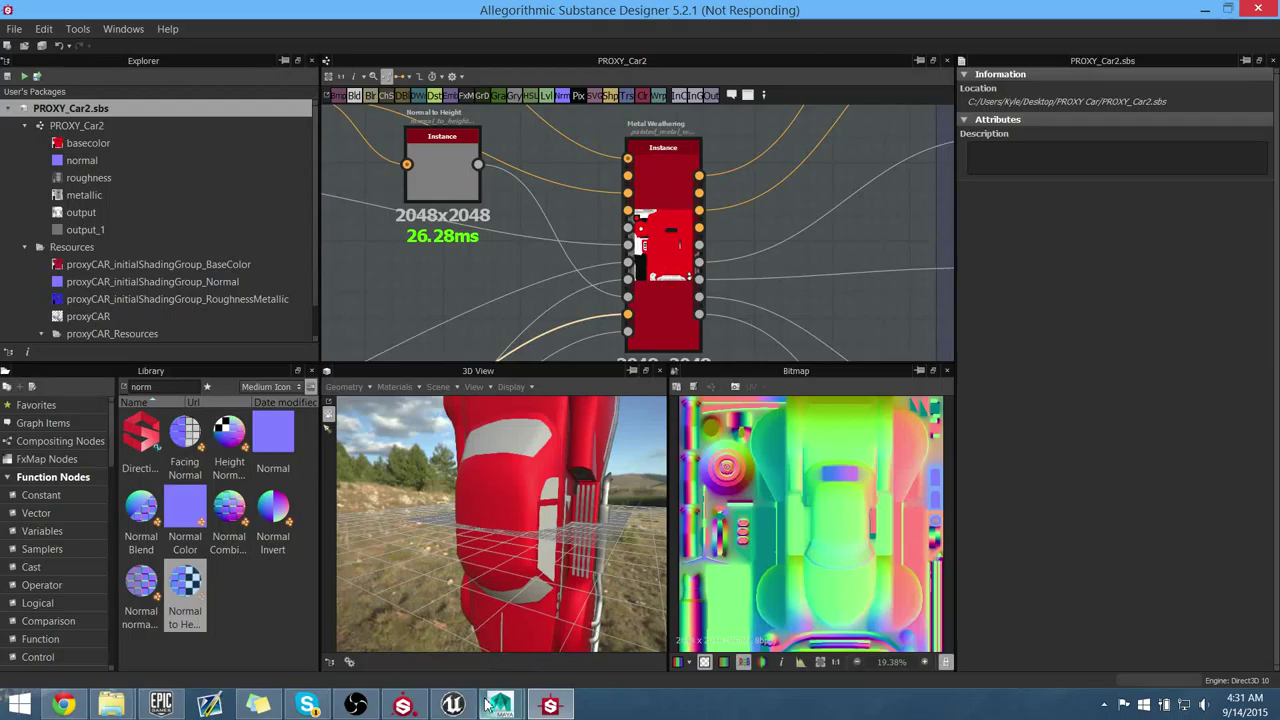
Step: Switch to the Unreal Editor and import proxyCAR.obj from the Desktop into the Vehicels folder with the default FBX options
{"action": "left_click", "coordinate": [452, 705]}
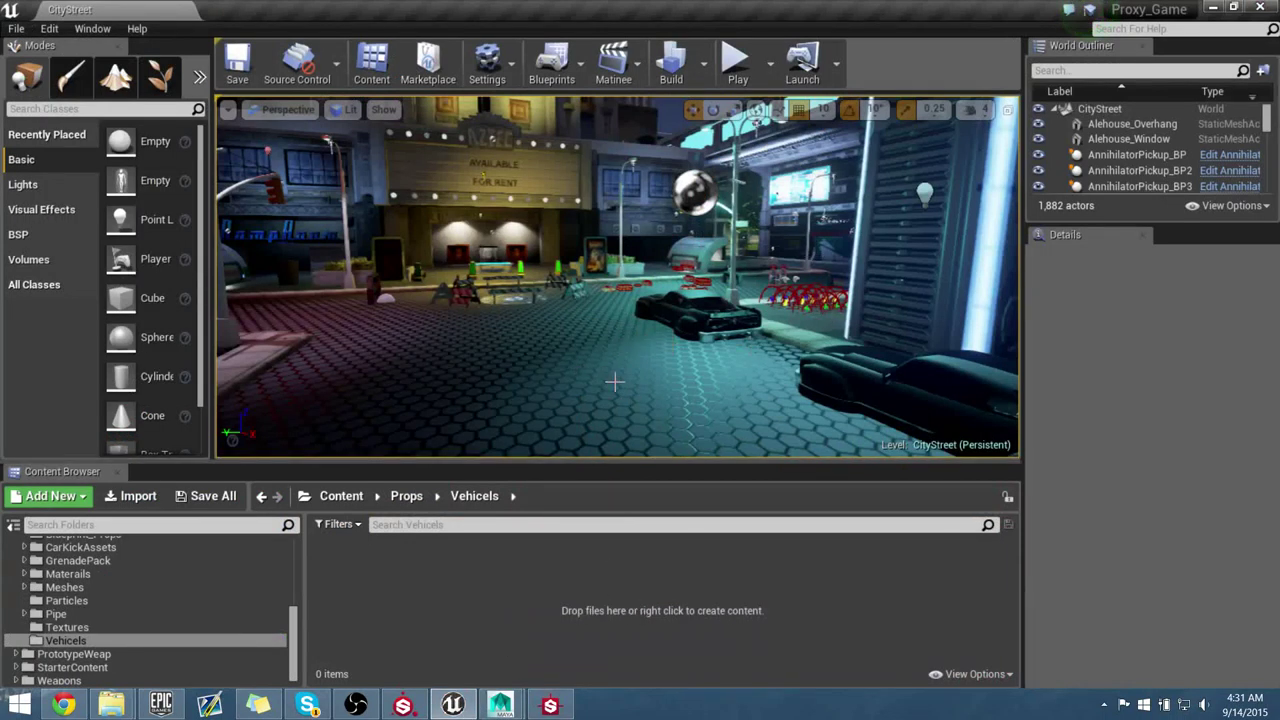
{"action": "left_click", "coordinate": [130, 497]}
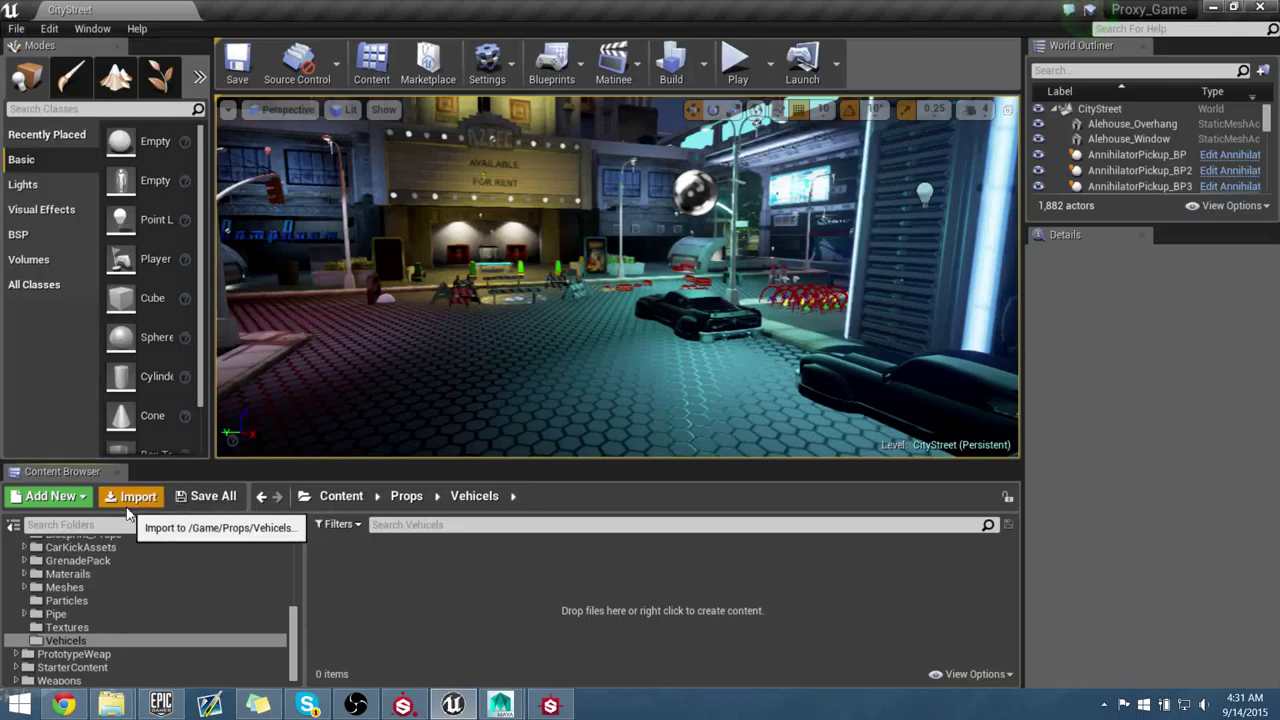
{"action": "left_click_drag", "start_coordinate": [650, 165], "coordinate": [651, 307]}
{"action": "left_click", "coordinate": [286, 220]}
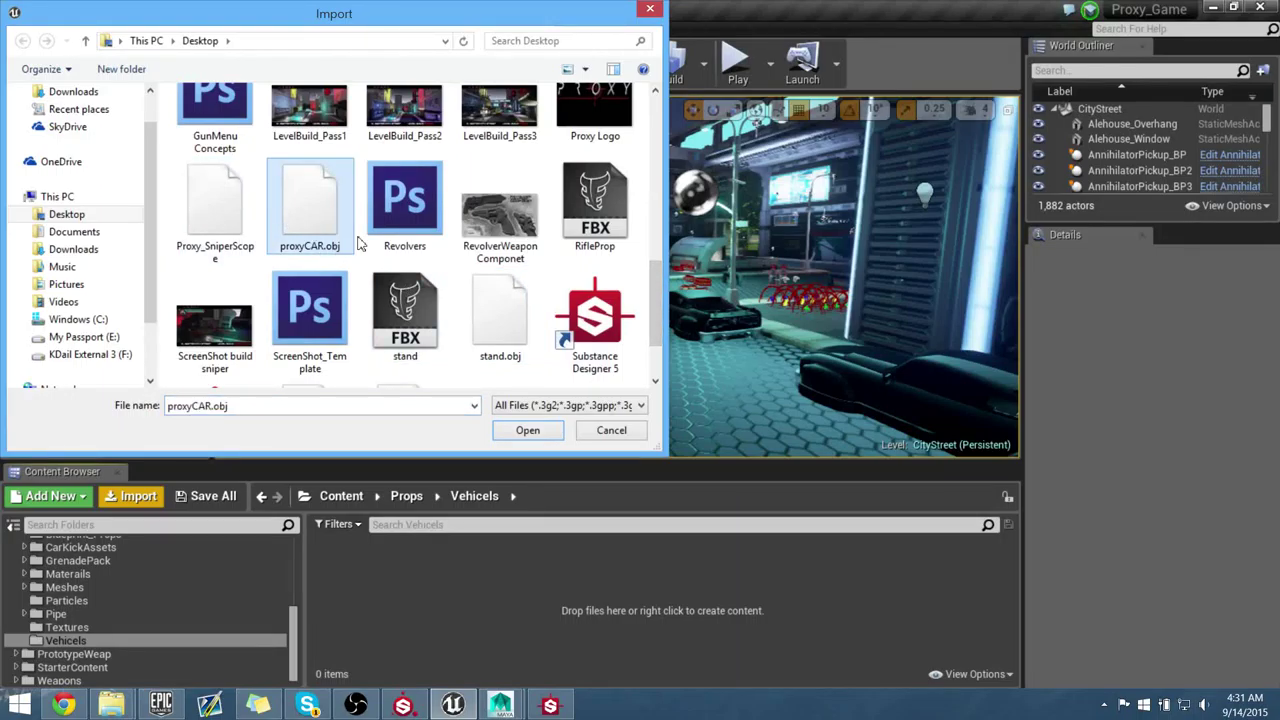
{"action": "left_click", "coordinate": [527, 430]}
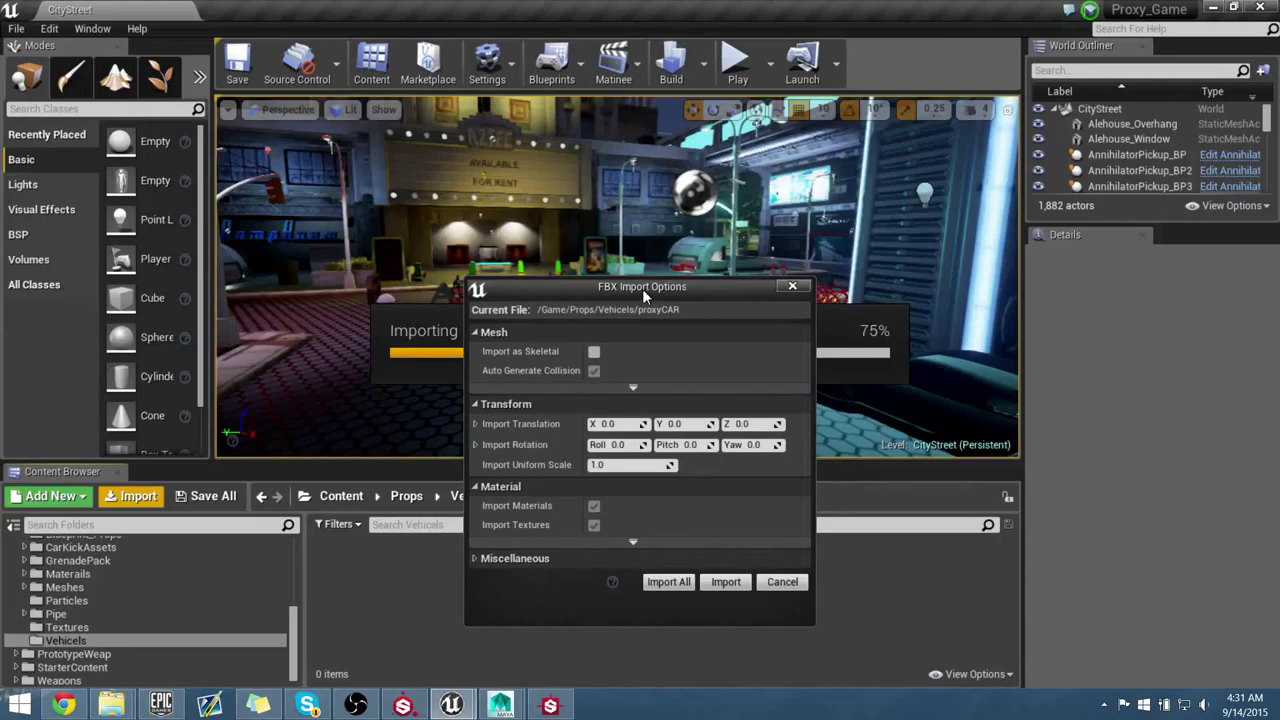
{"action": "left_click_drag", "start_coordinate": [642, 288], "coordinate": [678, 232]}
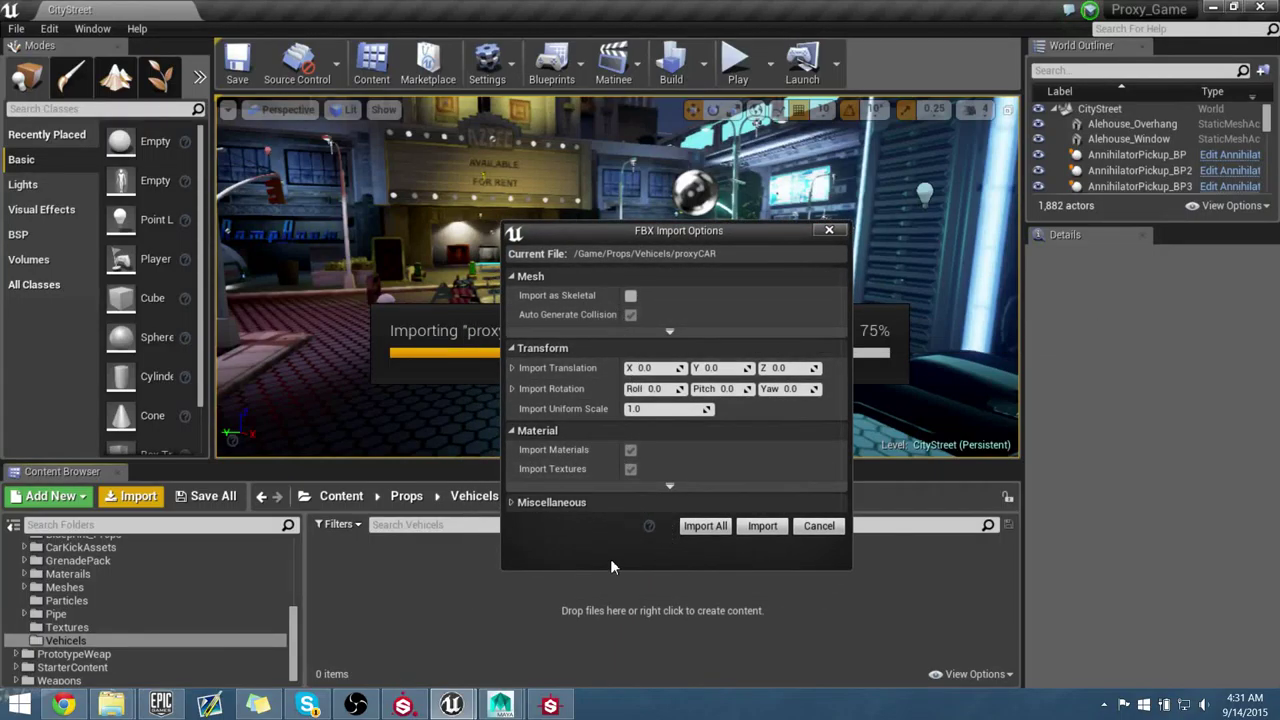
{"action": "left_click", "coordinate": [761, 526]}
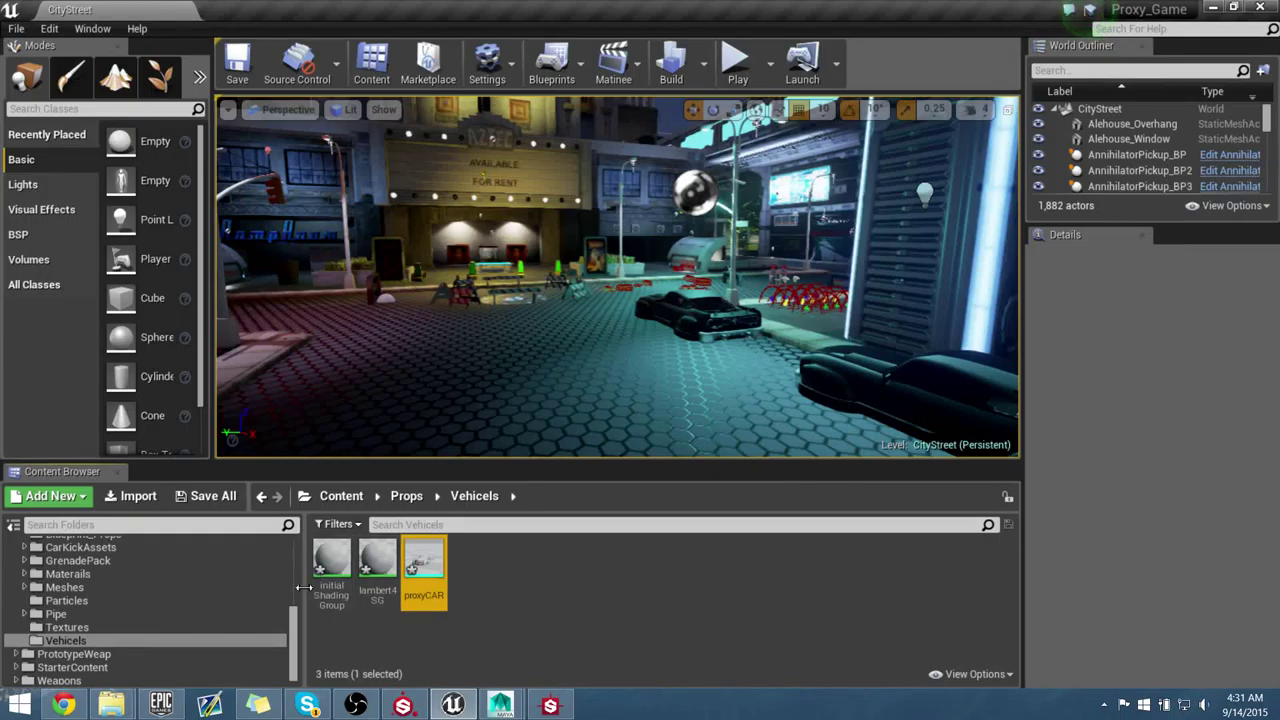
Step: Force-delete the imported lambert4SG and initialShadingGroup materials from the Vehicels folder
{"action": "left_click", "coordinate": [389, 573]}
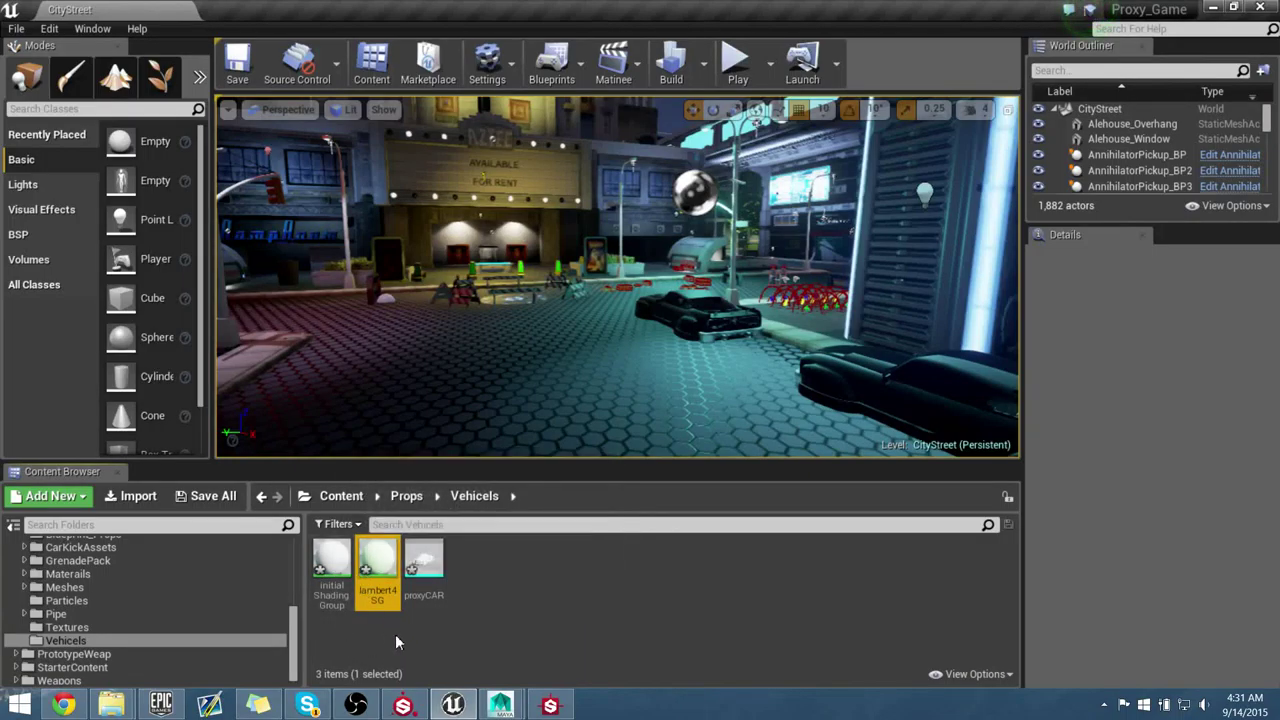
{"action": "key", "text": "Delete"}
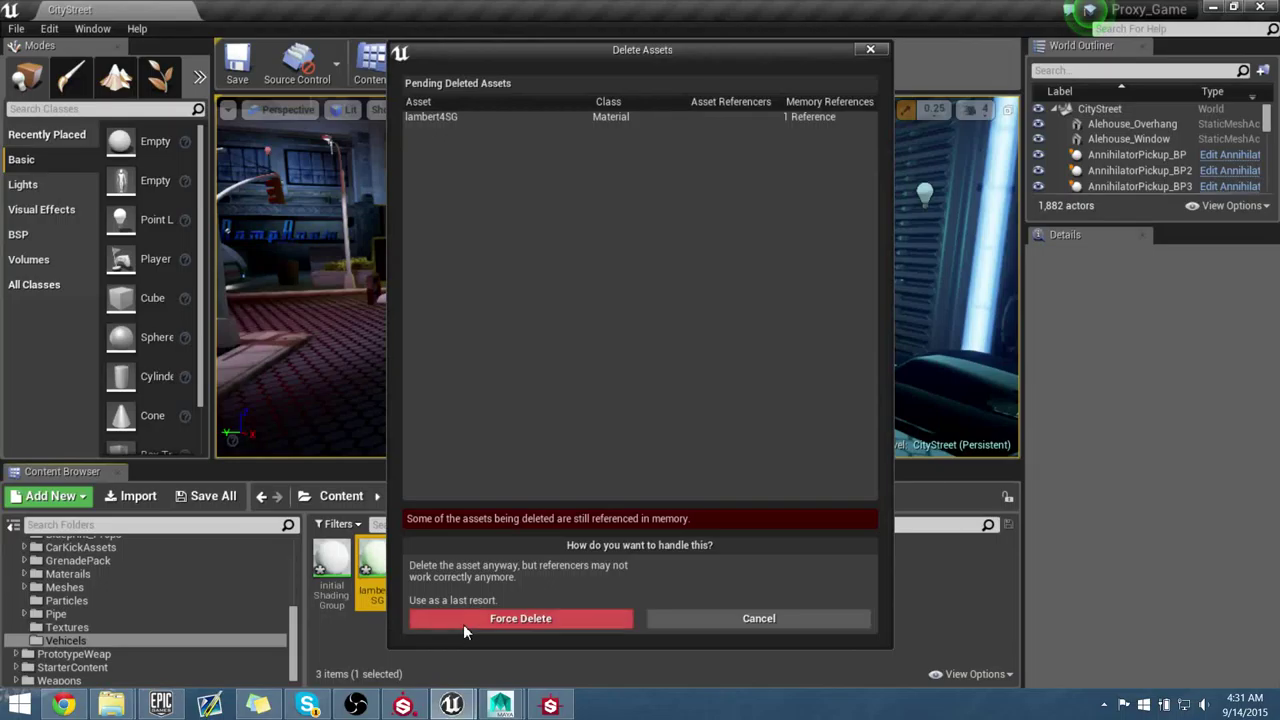
{"action": "left_click", "coordinate": [463, 622]}
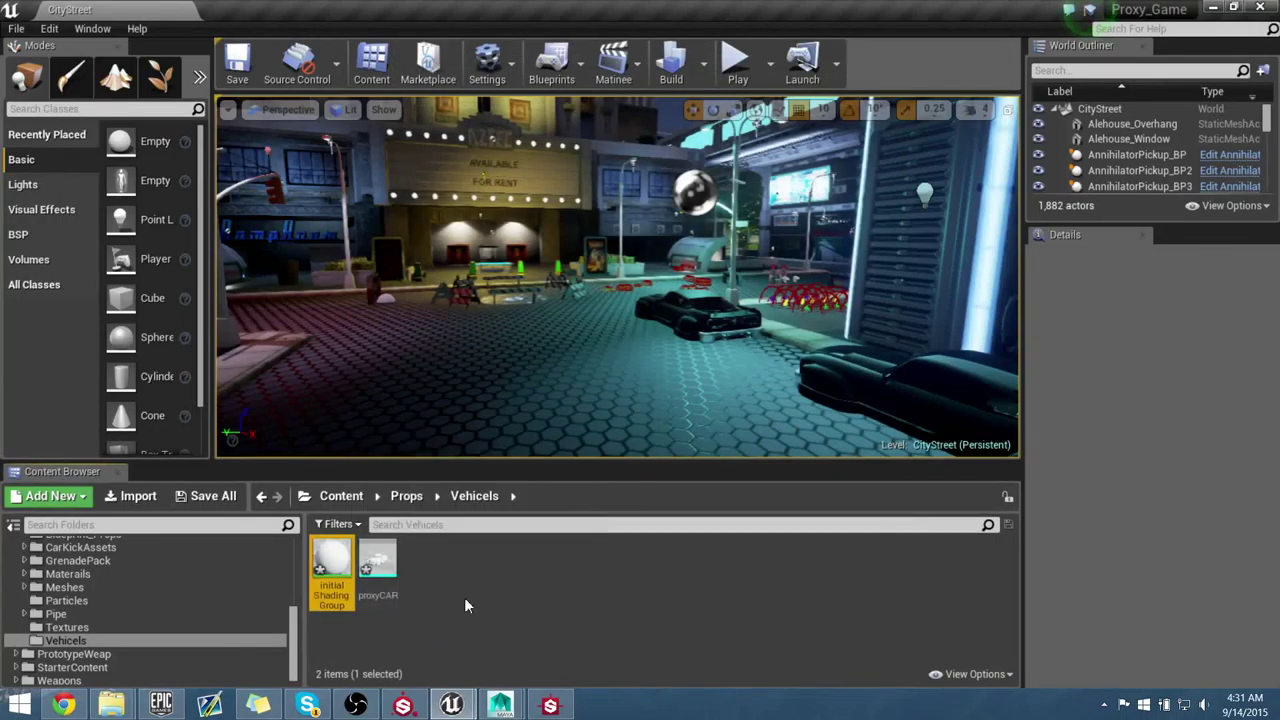
{"action": "key", "text": "Delete"}
{"action": "left_click", "coordinate": [500, 617]}
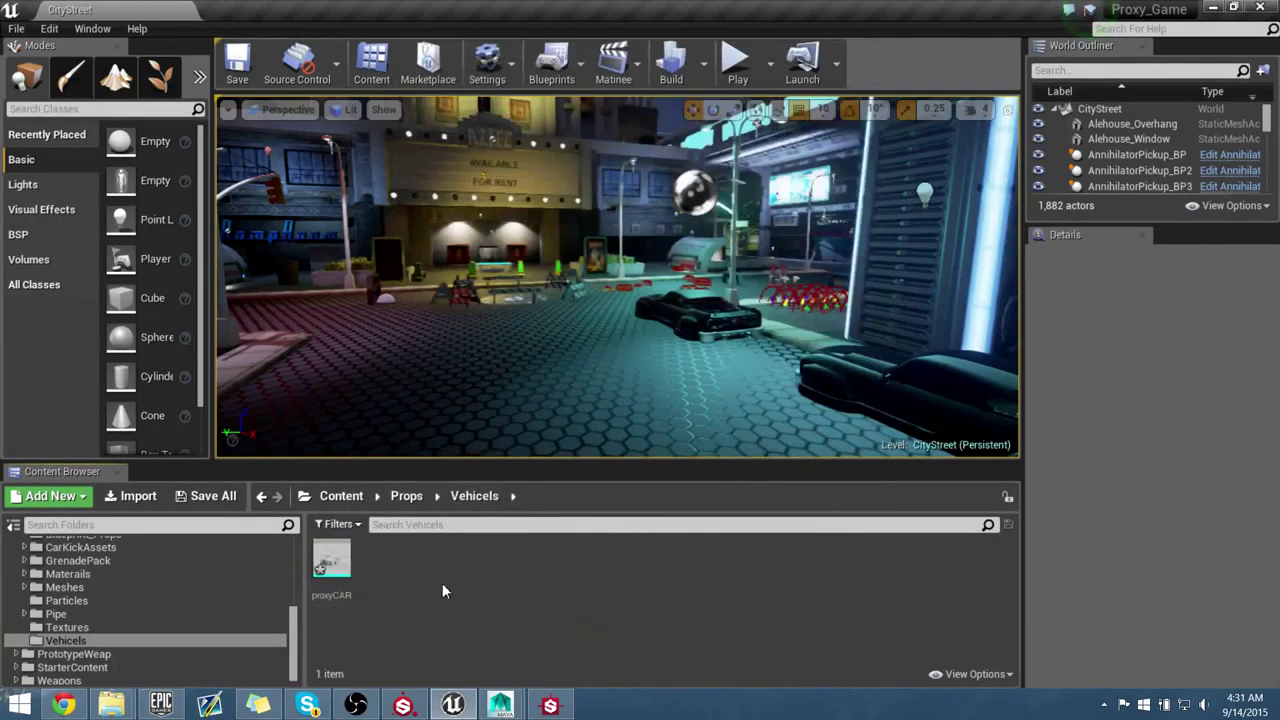
Step: Open the proxyCAR mesh in a docked static mesh editor tab and delete its auto-generated collision hull
{"action": "double_click", "coordinate": [326, 566]}
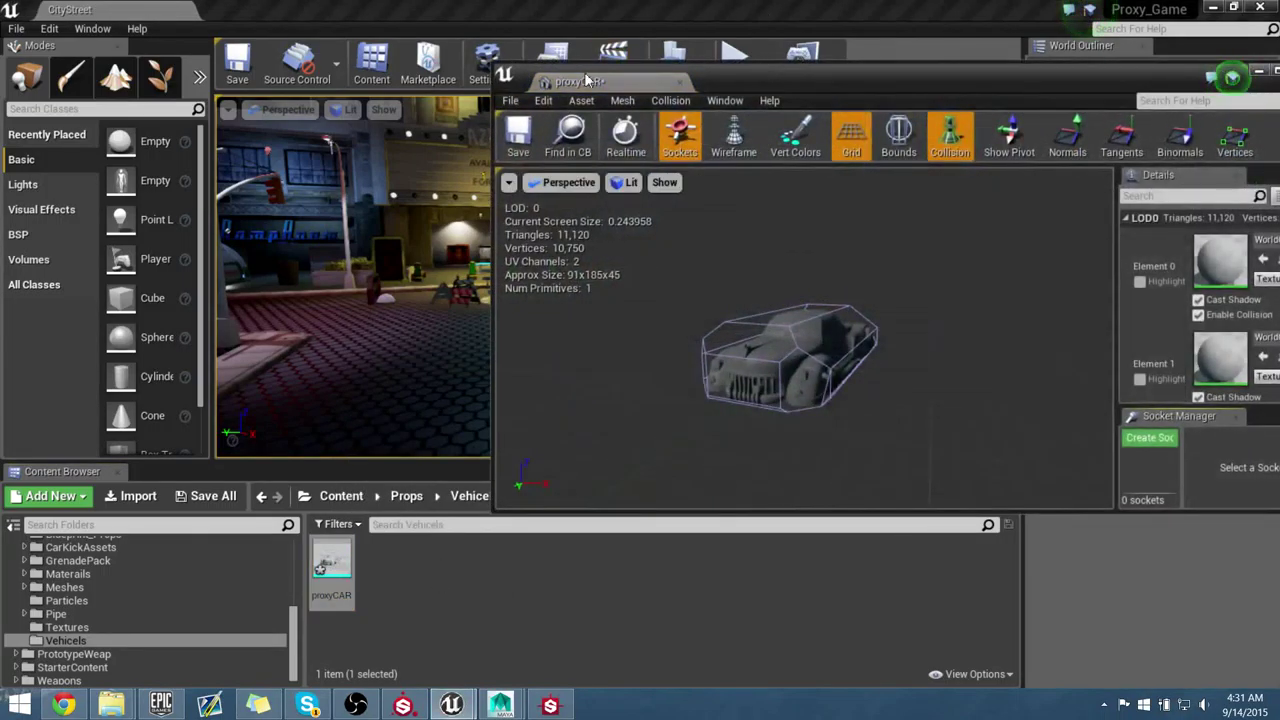
{"action": "left_click_drag", "start_coordinate": [578, 82], "coordinate": [392, 8]}
{"action": "left_click_drag", "start_coordinate": [574, 335], "coordinate": [660, 180]}
{"action": "left_click_drag", "start_coordinate": [361, 330], "coordinate": [366, 430]}
{"action": "left_click", "coordinate": [361, 330]}
{"action": "left_click_drag", "start_coordinate": [454, 335], "coordinate": [454, 300]}
{"action": "right_click_drag", "start_coordinate": [424, 446], "coordinate": [489, 397]}
{"action": "key", "text": "Delete"}
{"action": "right_click_drag", "start_coordinate": [583, 368], "coordinate": [628, 355]}
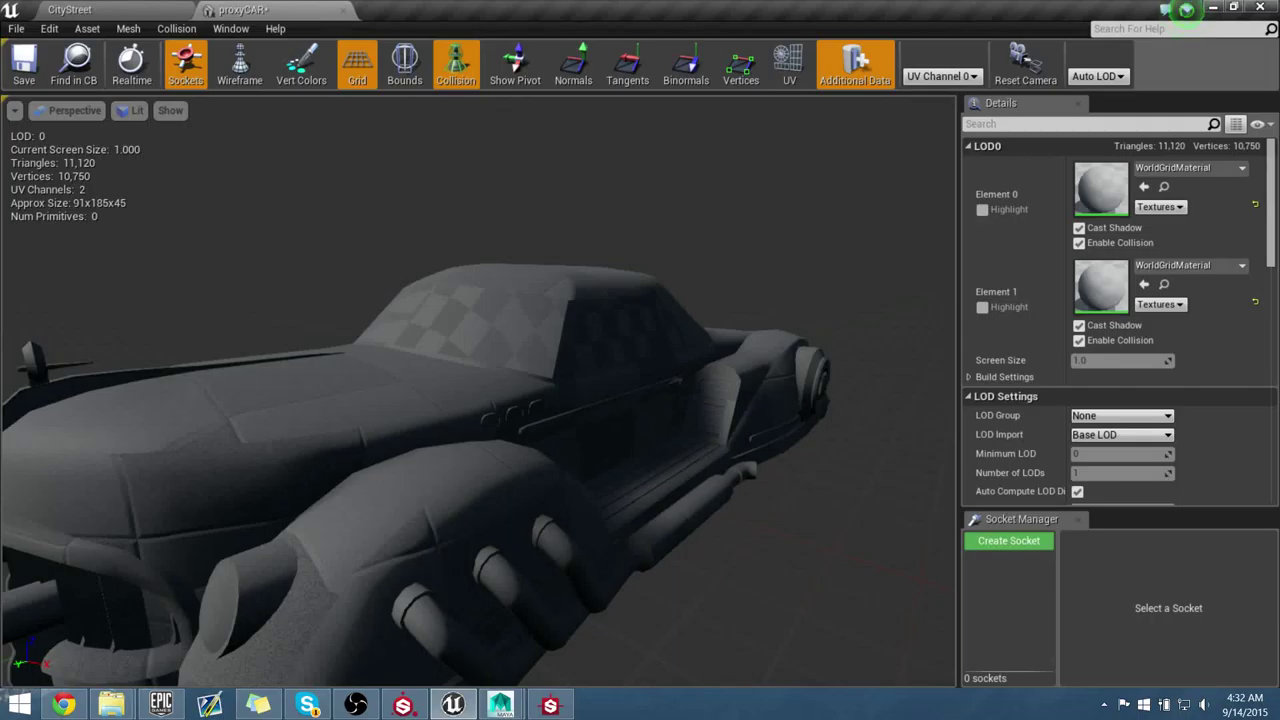
Step: Highlight material Element 0 and Element 1 in turn to identify which car surfaces each one covers
{"action": "key", "text": "alt+Tab"}
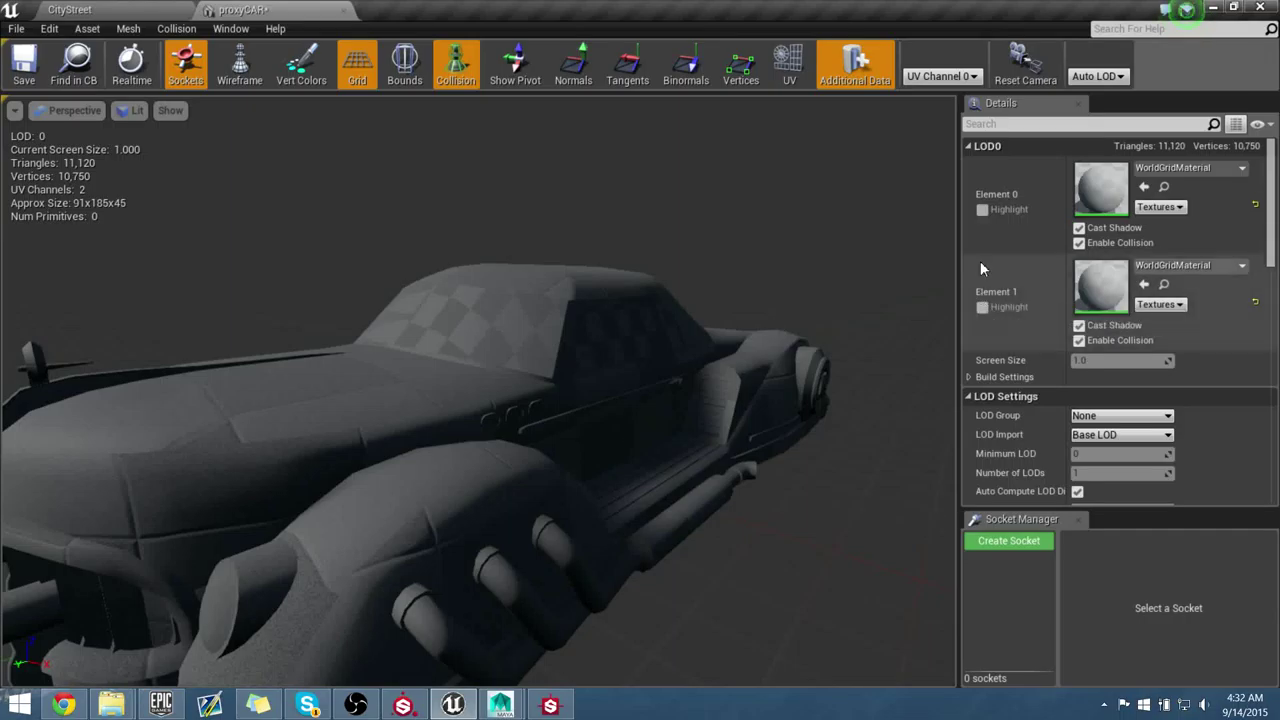
{"action": "left_click", "coordinate": [982, 209]}
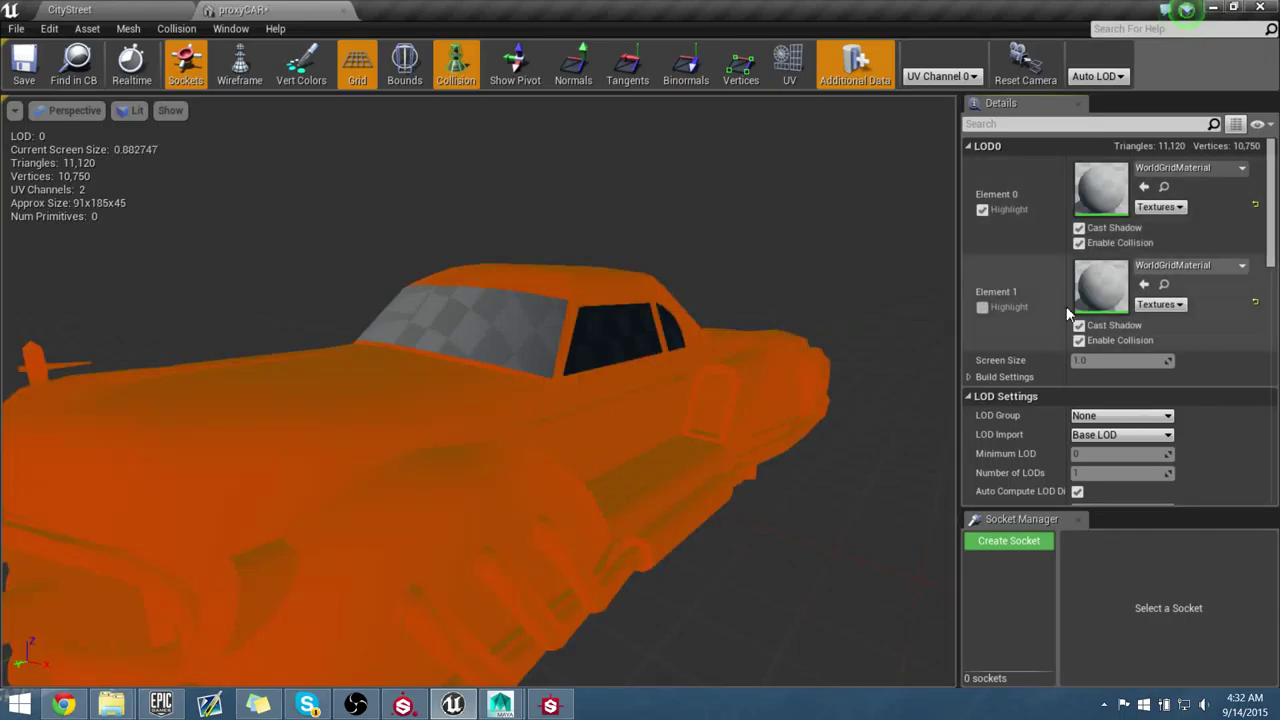
{"action": "left_click", "coordinate": [982, 307]}
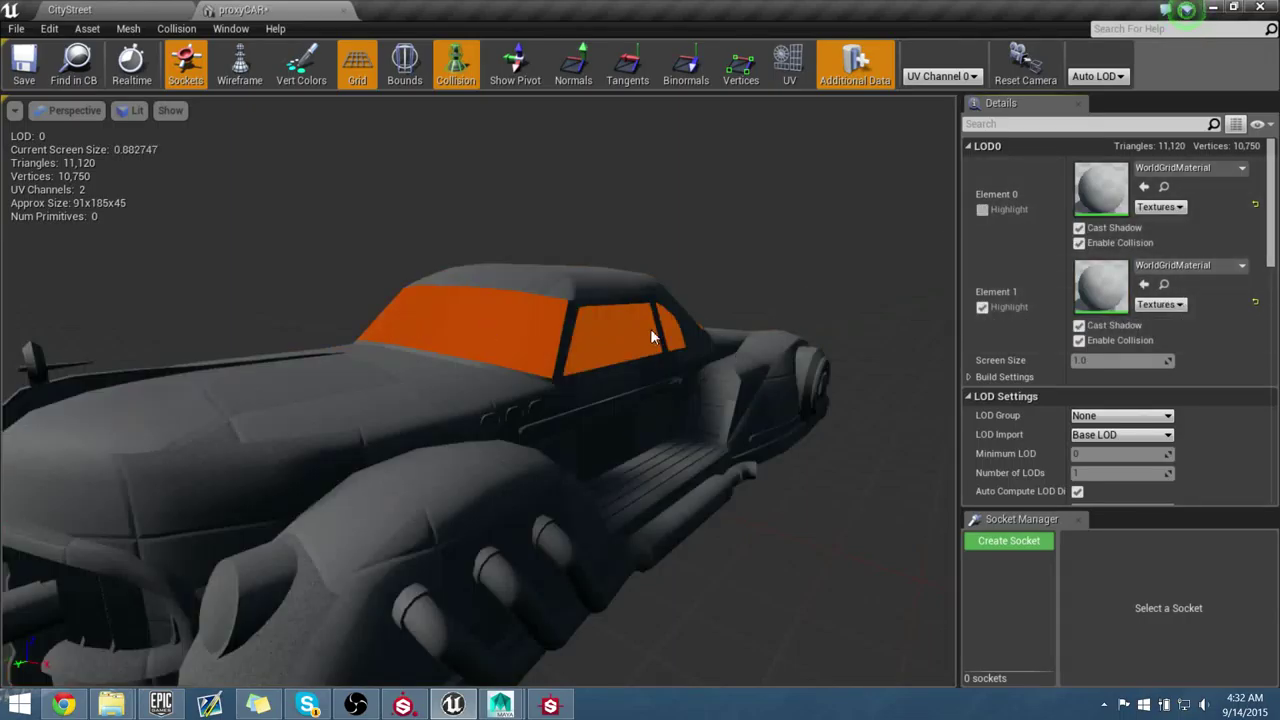
Step: Assign the Glass_TintedWindows material to Element 1 of the proxyCAR mesh and turn off that element's highlight
{"action": "left_click", "coordinate": [1200, 265]}
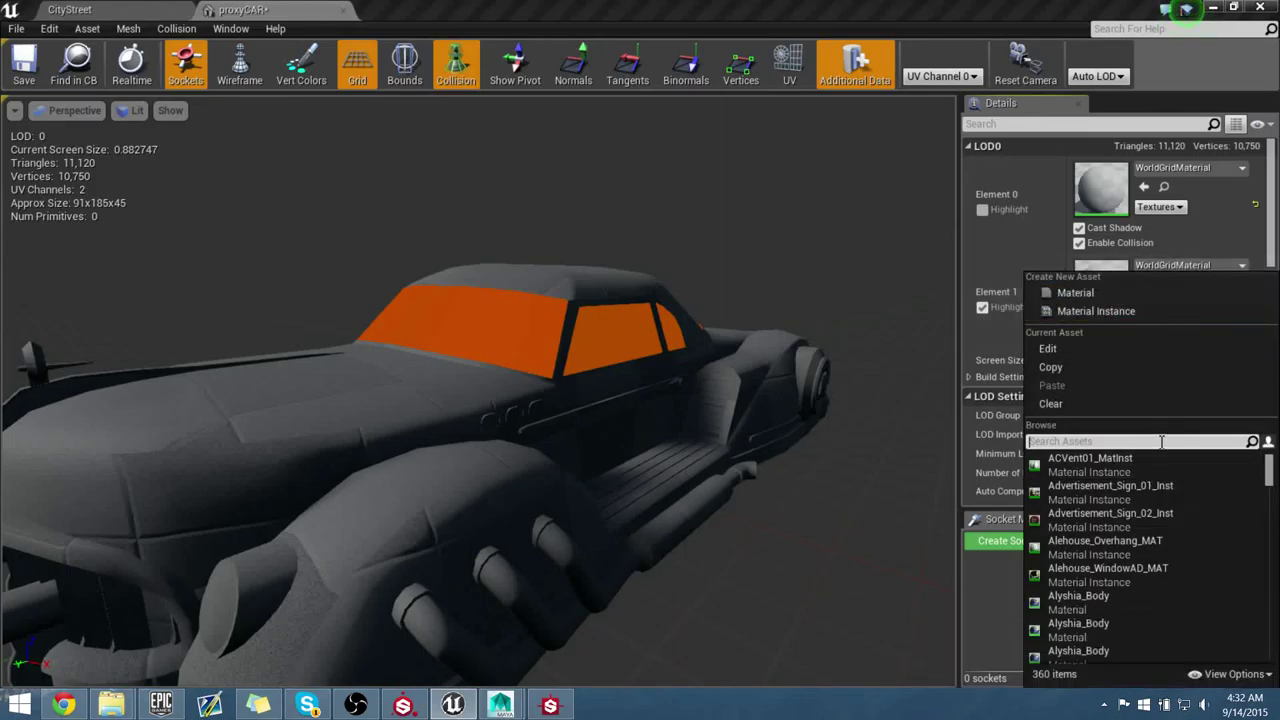
{"action": "type", "text": "glass"}
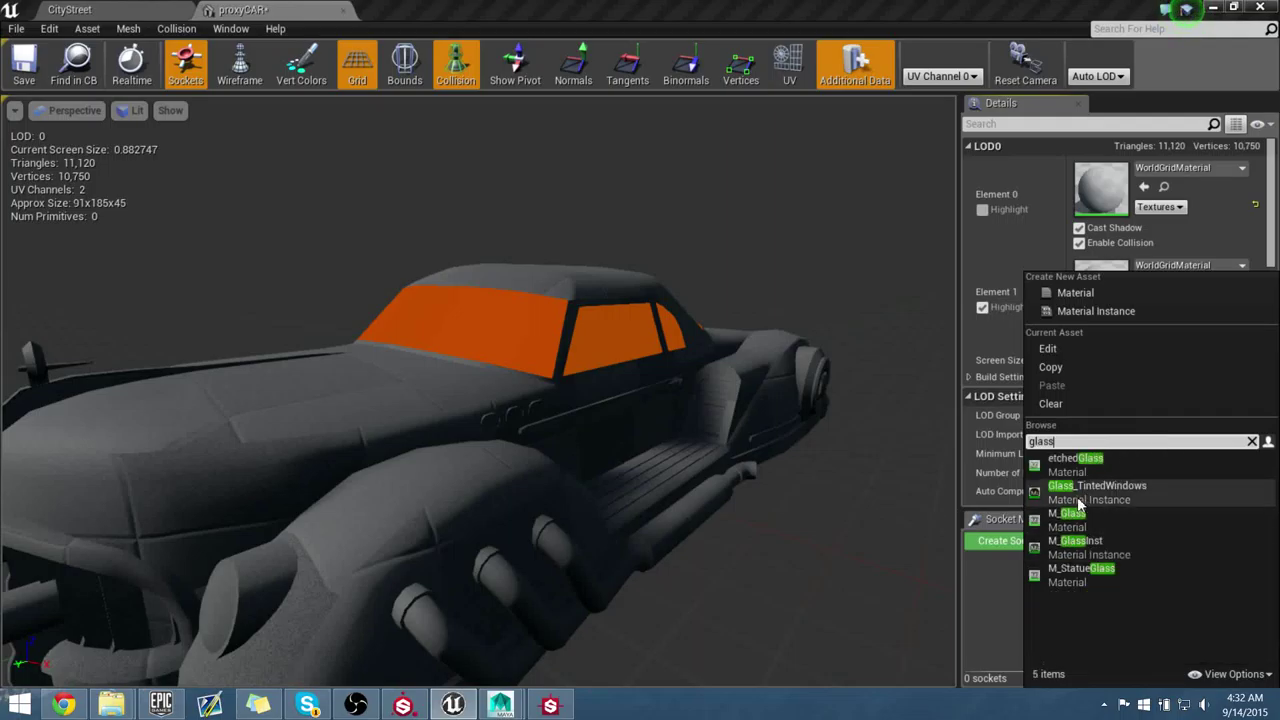
{"action": "left_click", "coordinate": [1217, 492]}
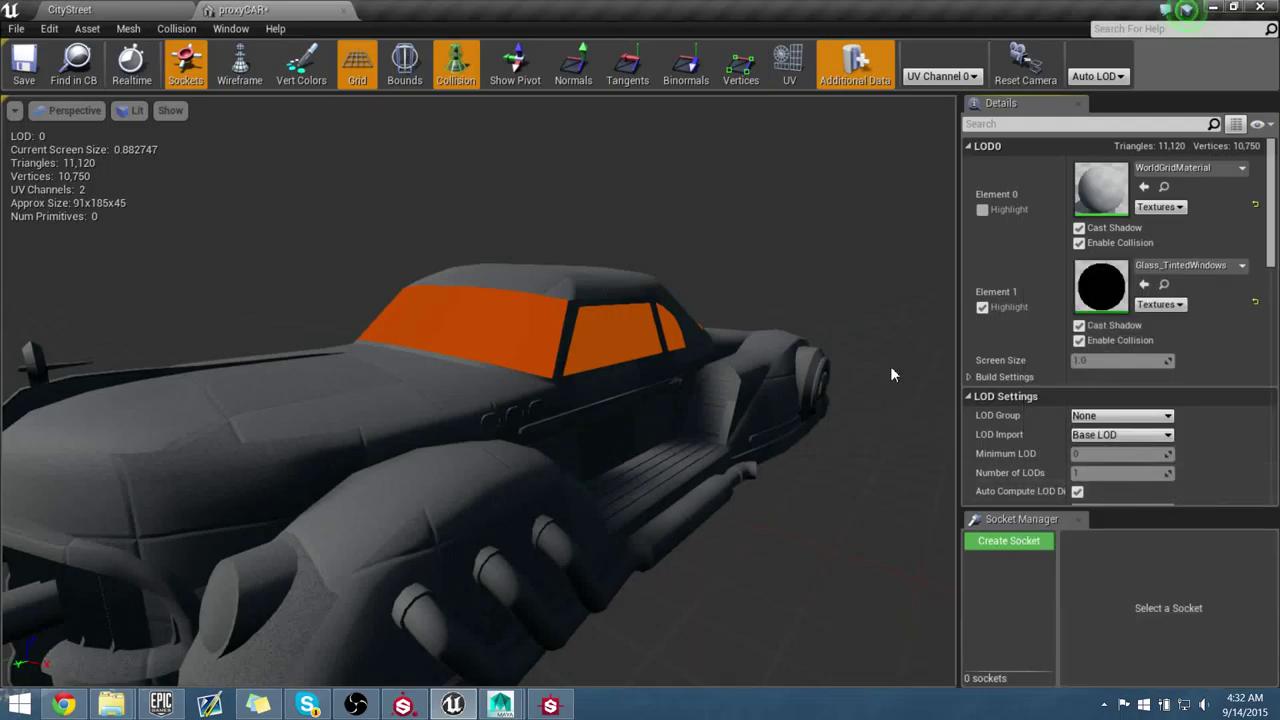
{"action": "left_click_drag", "start_coordinate": [941, 365], "coordinate": [941, 420]}
{"action": "left_click_drag", "start_coordinate": [856, 395], "coordinate": [856, 320]}
{"action": "left_click_drag", "start_coordinate": [866, 396], "coordinate": [866, 440]}
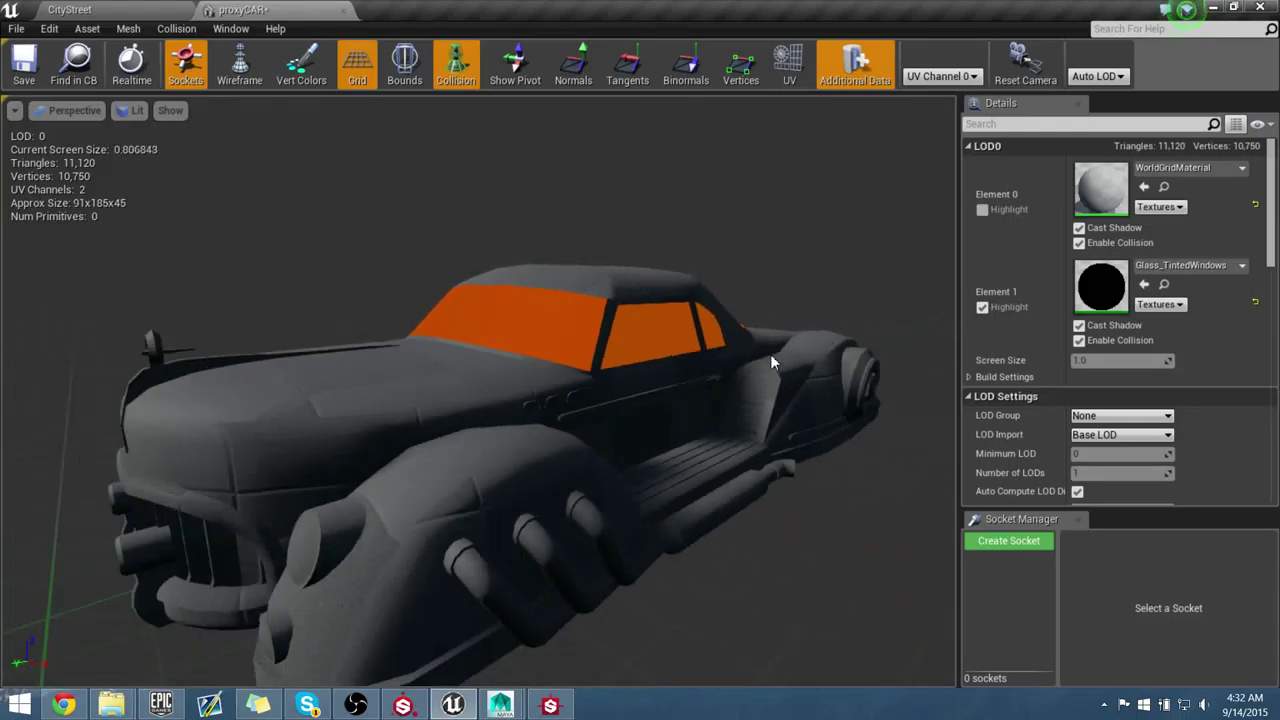
{"action": "left_click", "coordinate": [982, 307]}
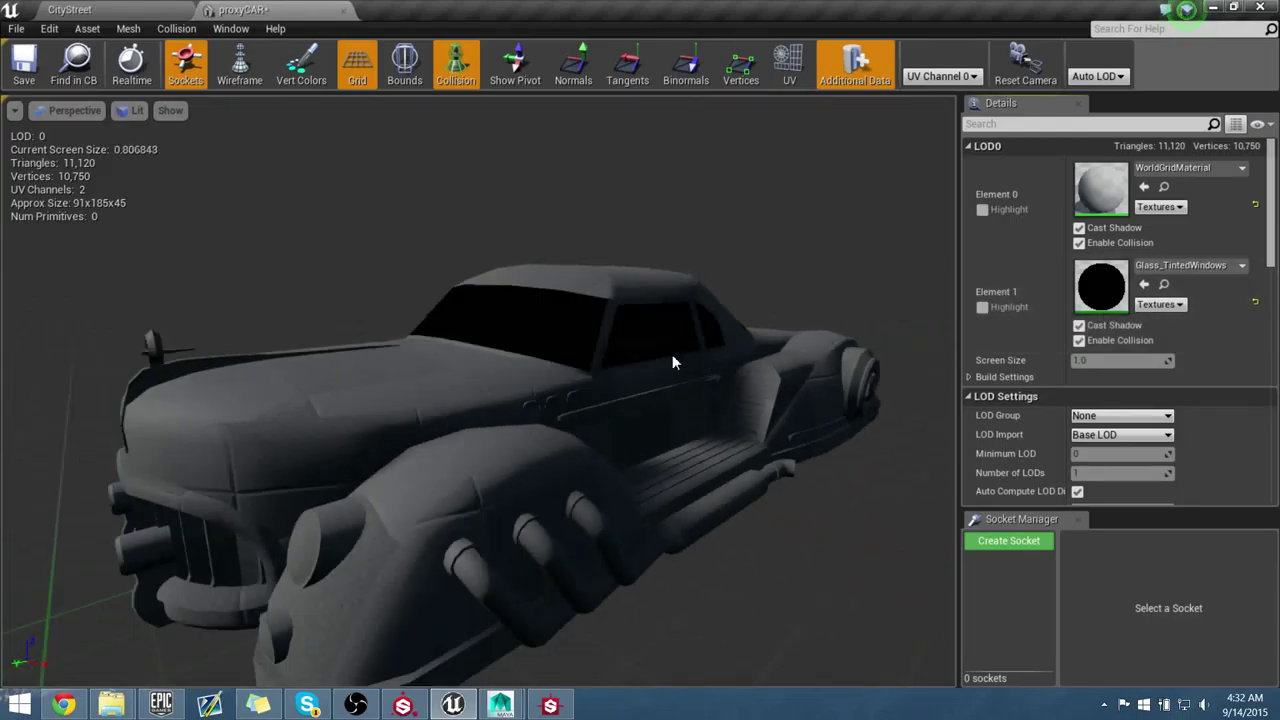
{"action": "left_click_drag", "start_coordinate": [672, 354], "coordinate": [683, 438]}
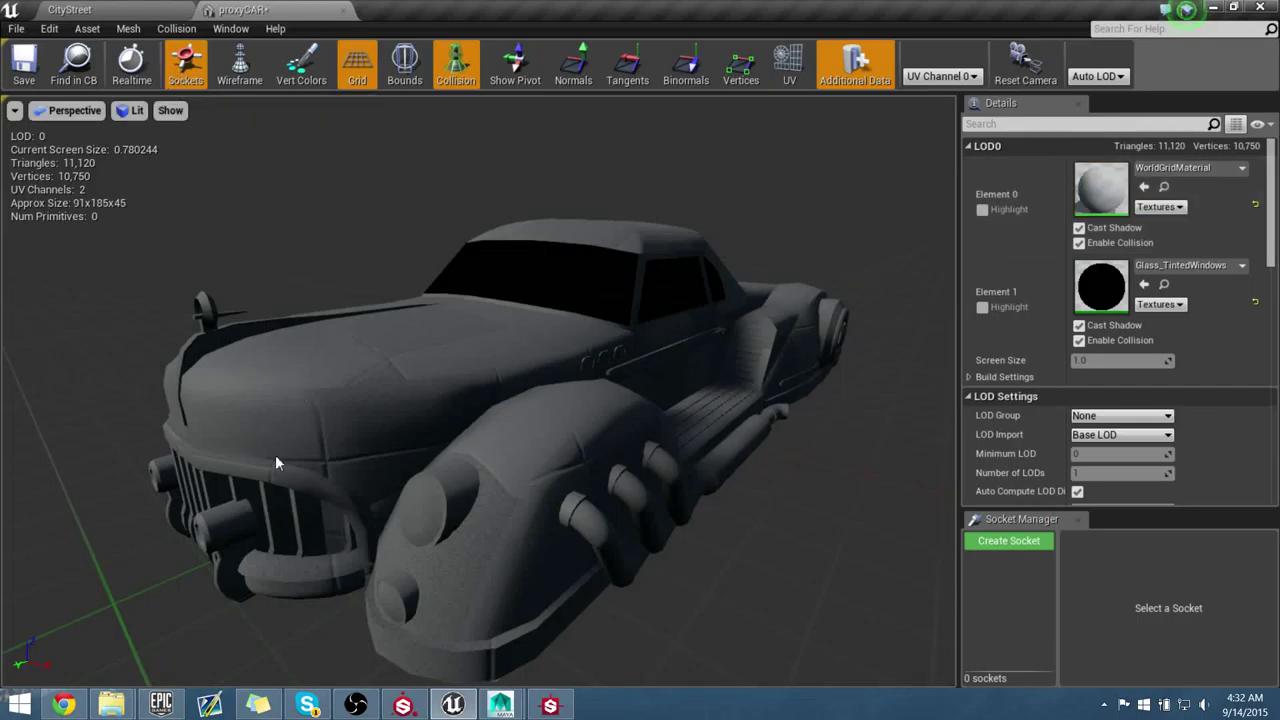
Step: Switch to Substance Designer to view the textured car in its 3D view, and return to the Unreal Editor
{"action": "left_click", "coordinate": [549, 705]}
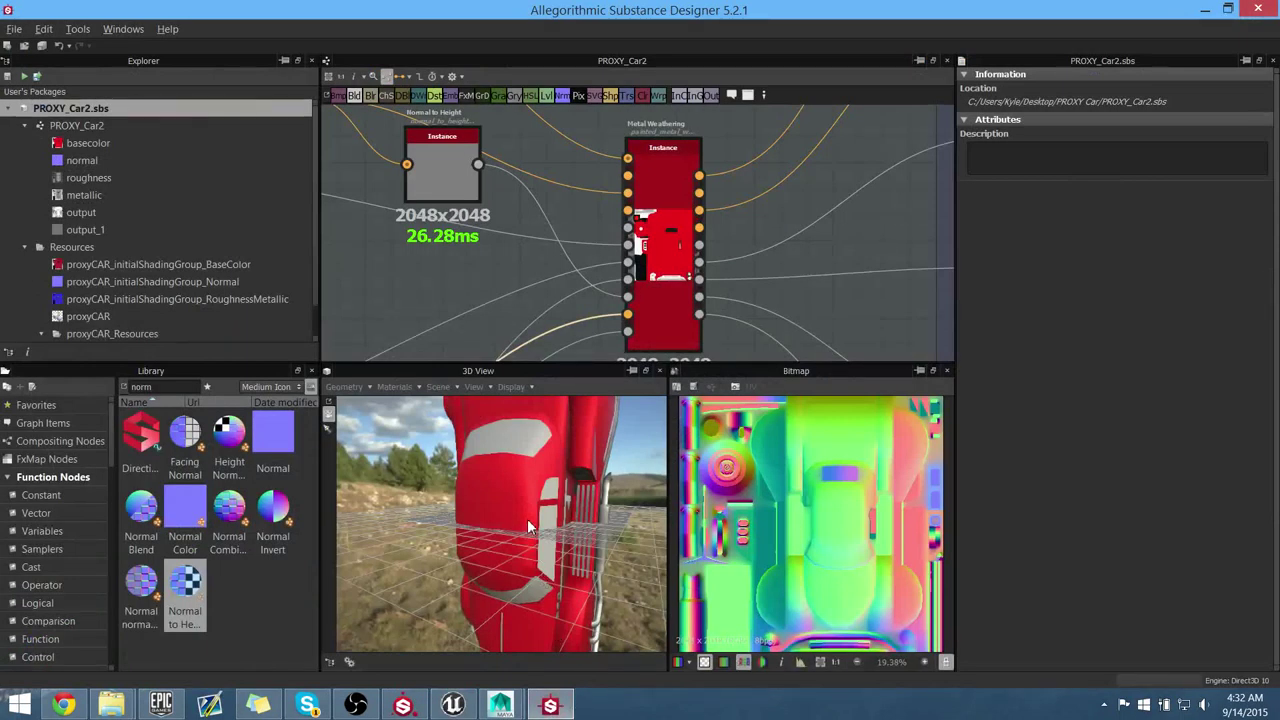
{"action": "left_click_drag", "start_coordinate": [506, 519], "coordinate": [573, 553]}
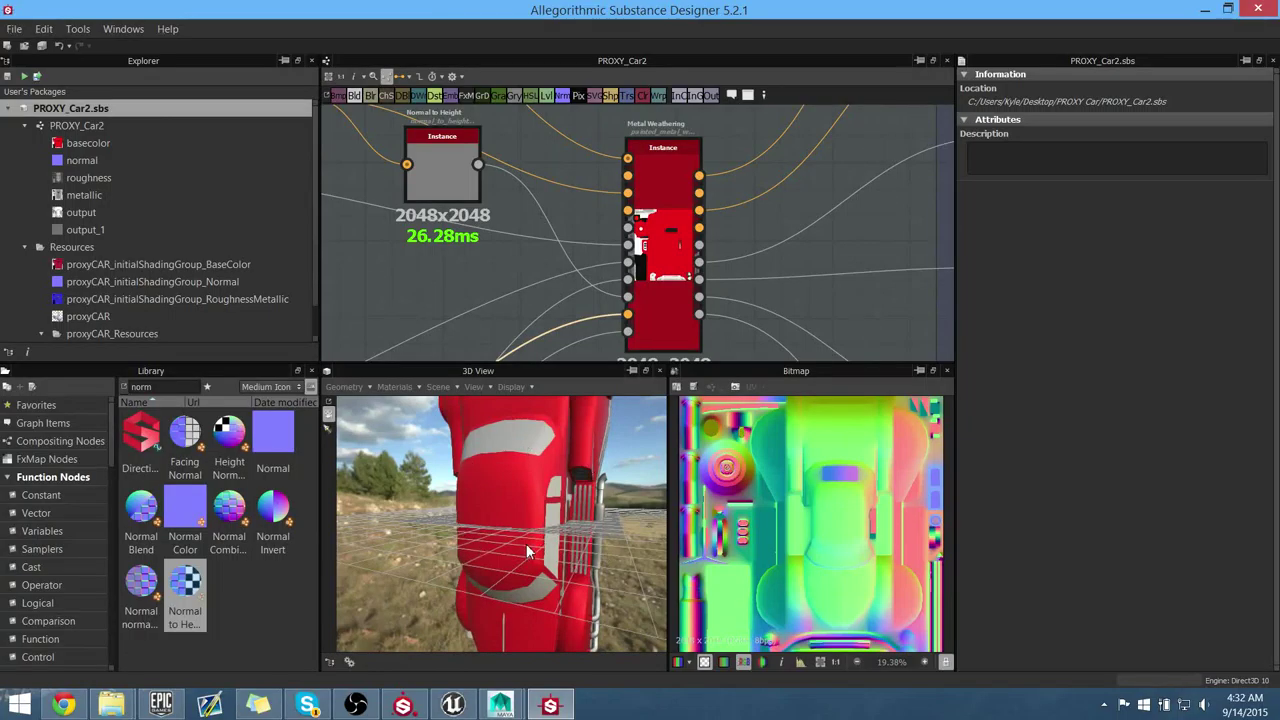
{"action": "left_click", "coordinate": [452, 705]}
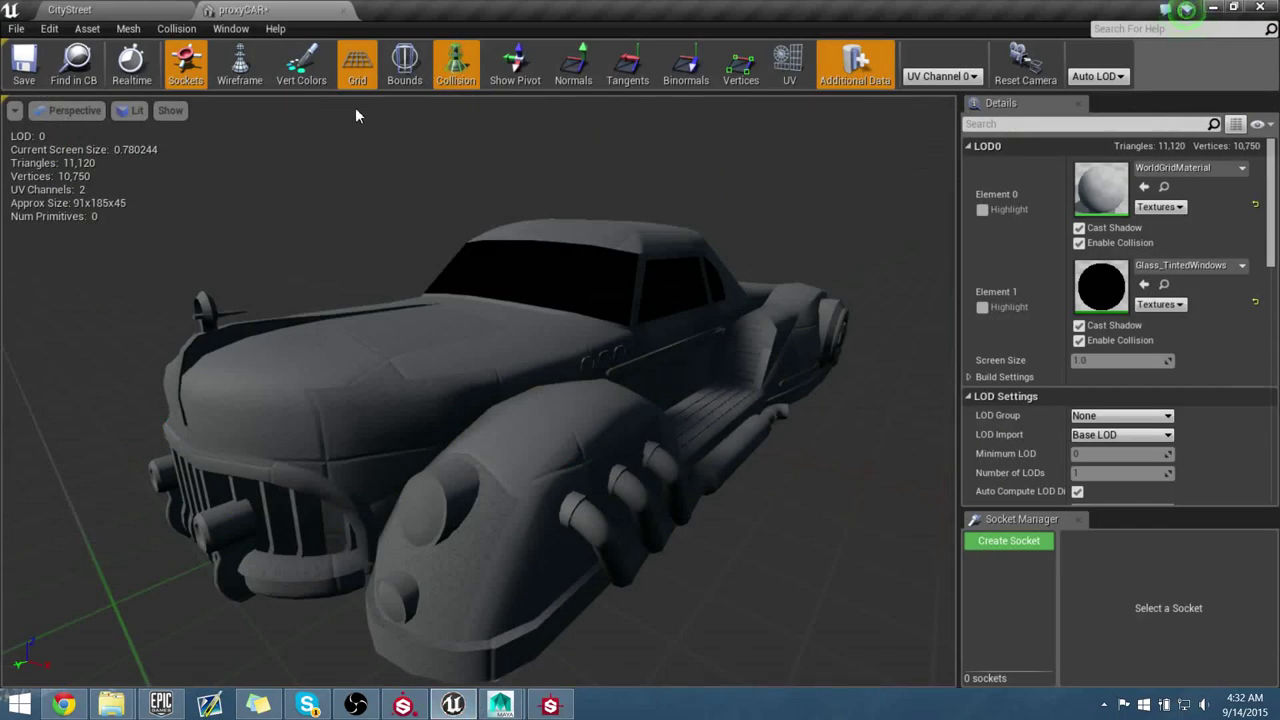
Step: Start an import into the Vehicels folder and browse to Proxey Game Demo > Vehicles > Car on the external F: drive
{"action": "left_click", "coordinate": [70, 9]}
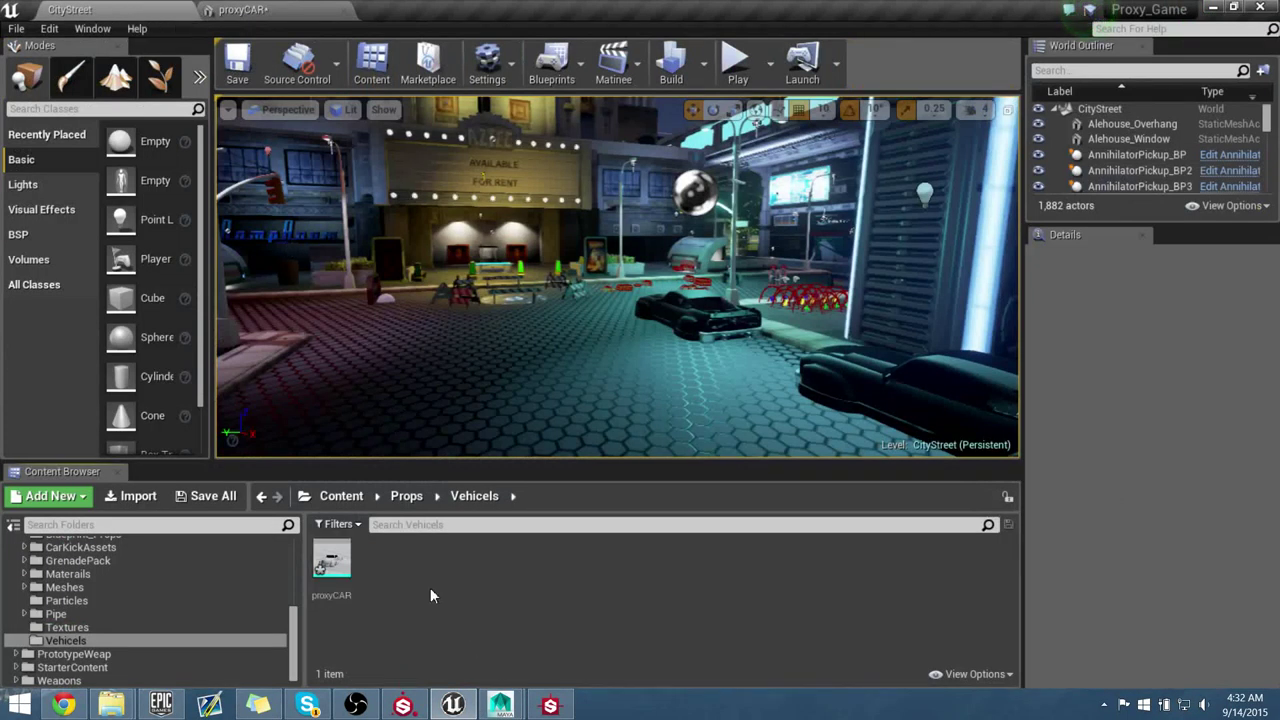
{"action": "left_click", "coordinate": [131, 496]}
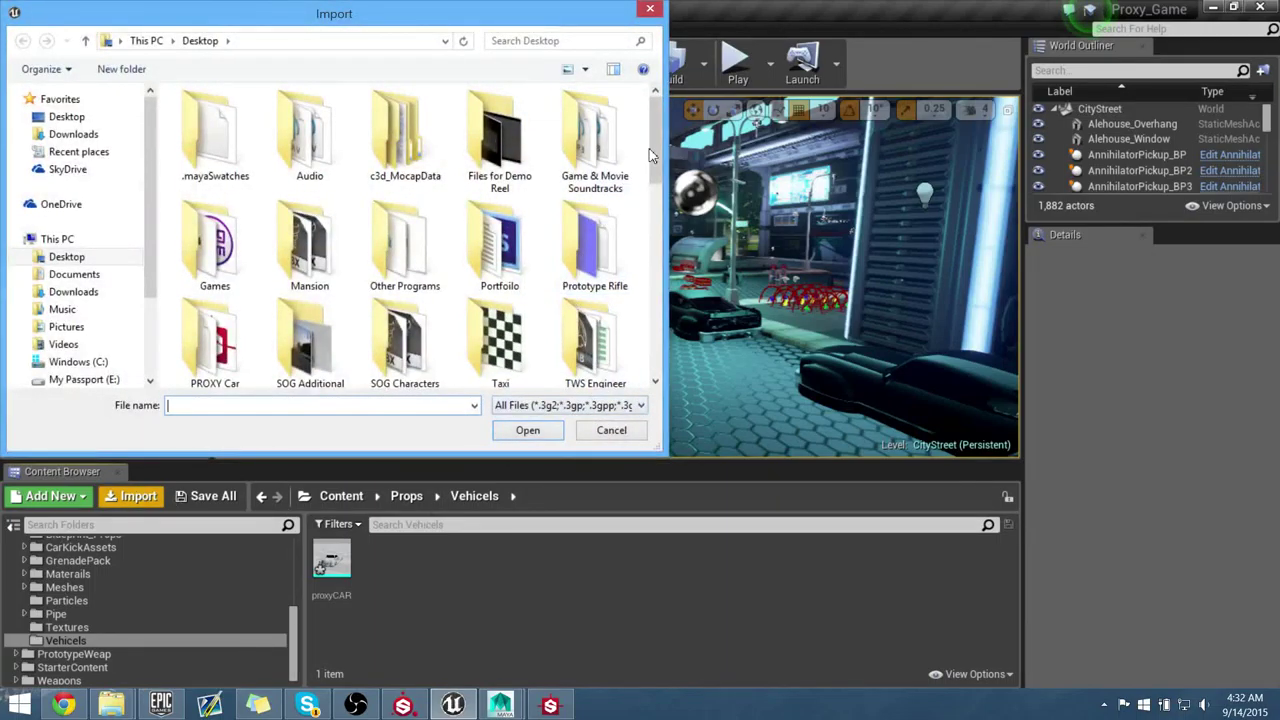
{"action": "left_click_drag", "start_coordinate": [143, 243], "coordinate": [145, 261]}
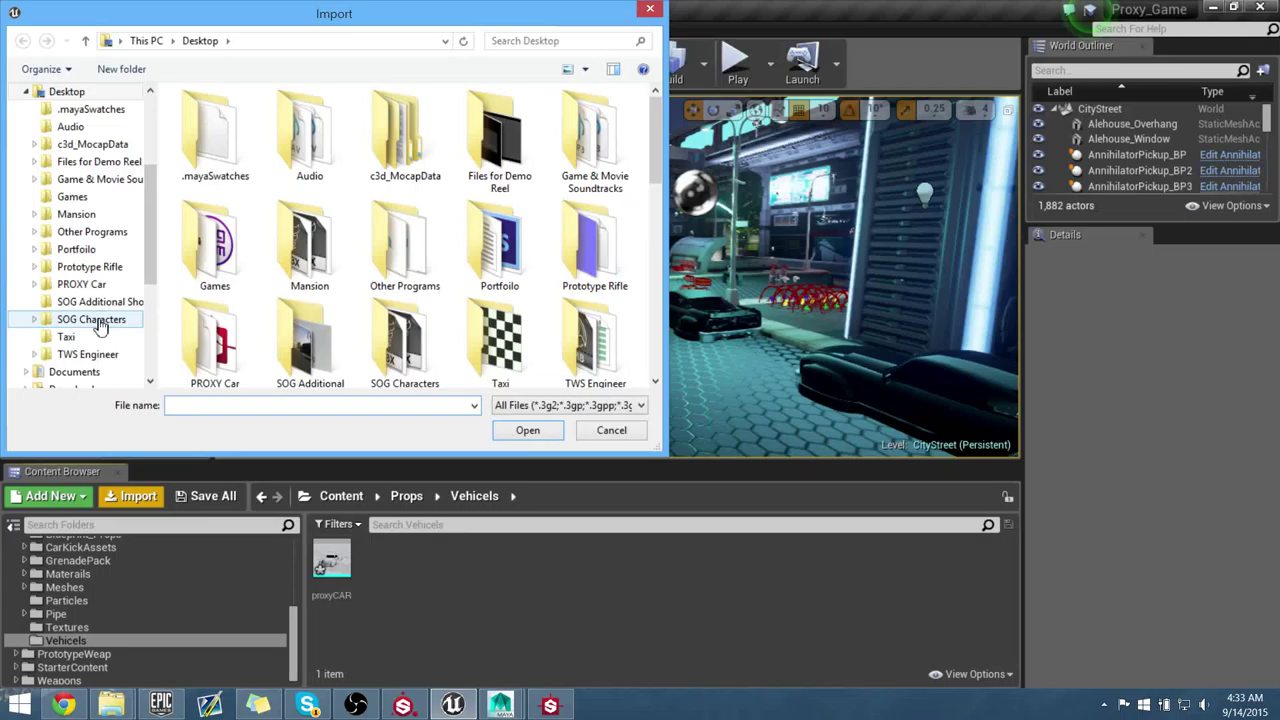
{"action": "scroll", "coordinate": [88, 308], "scroll_direction": "down", "scroll_amount": 3}
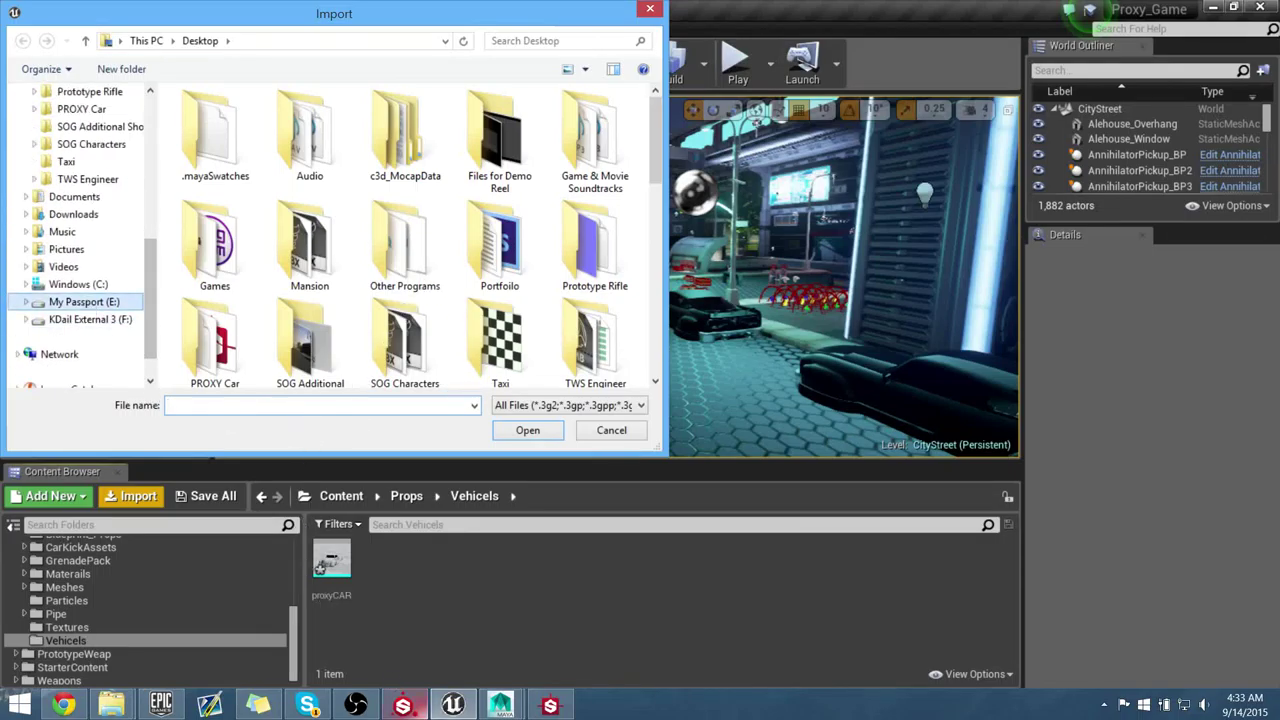
{"action": "left_click", "coordinate": [90, 319]}
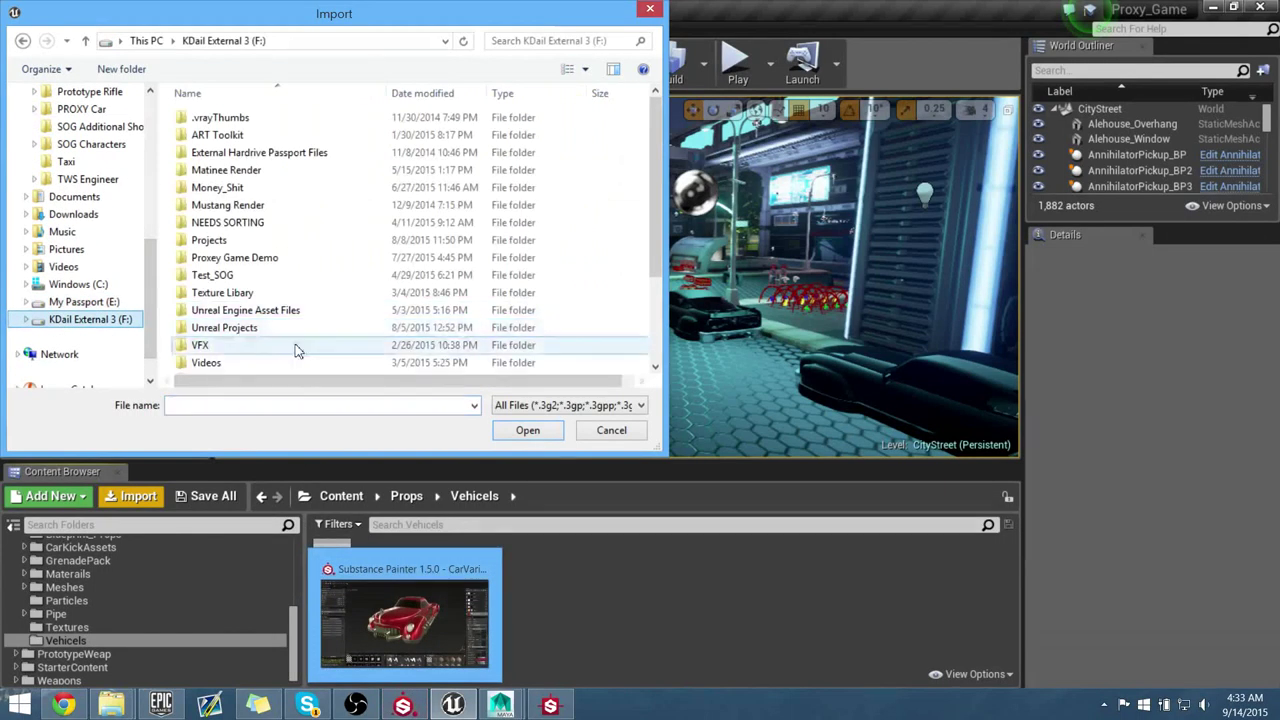
{"action": "double_click", "coordinate": [308, 257]}
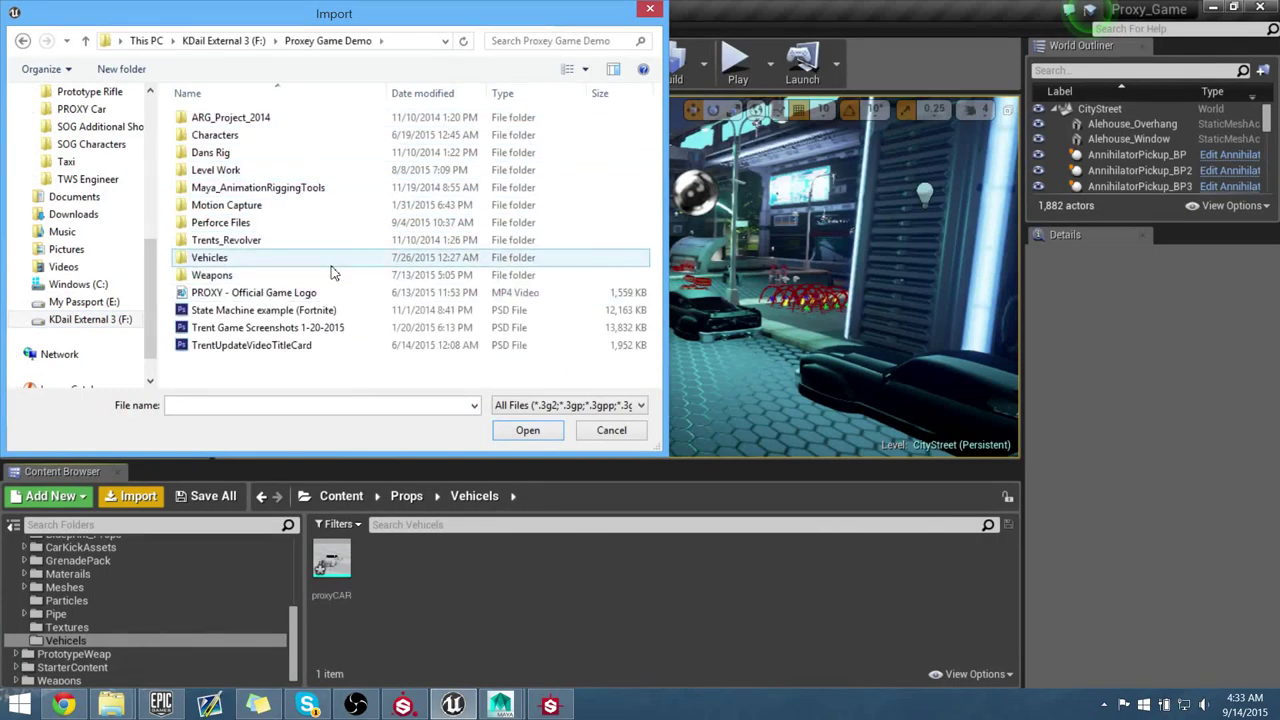
{"action": "double_click", "coordinate": [326, 259]}
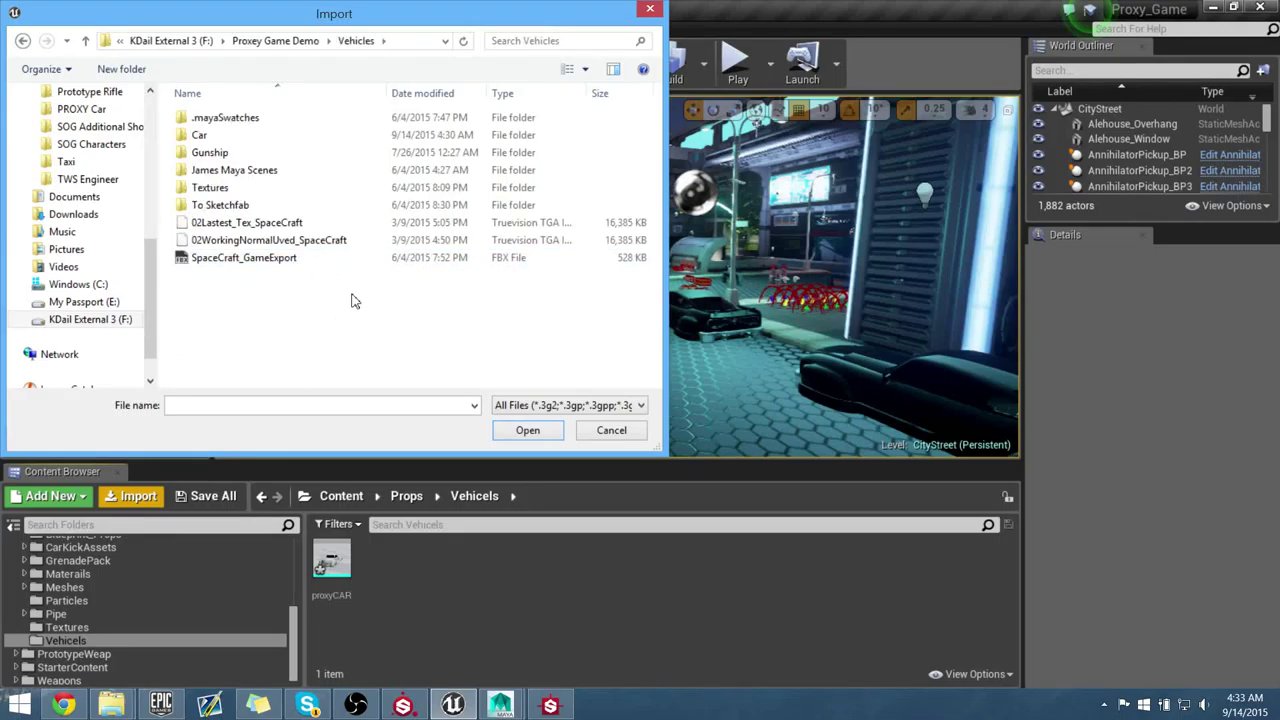
{"action": "double_click", "coordinate": [271, 137]}
Step: Import the PROXY_Car2 substance archive with the default options, creating the instance PROXY_Car2_INST and the material PROXY_Car2_MAT
{"action": "left_click", "coordinate": [290, 170]}
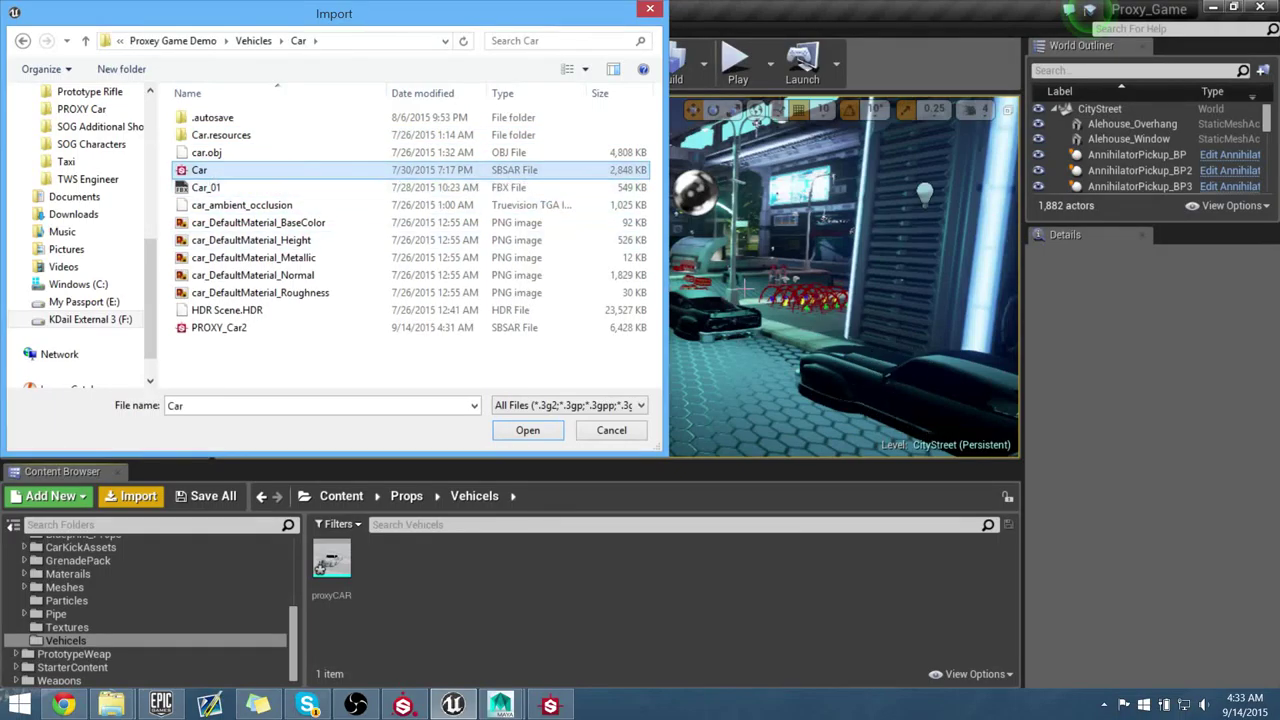
{"action": "left_click", "coordinate": [228, 333]}
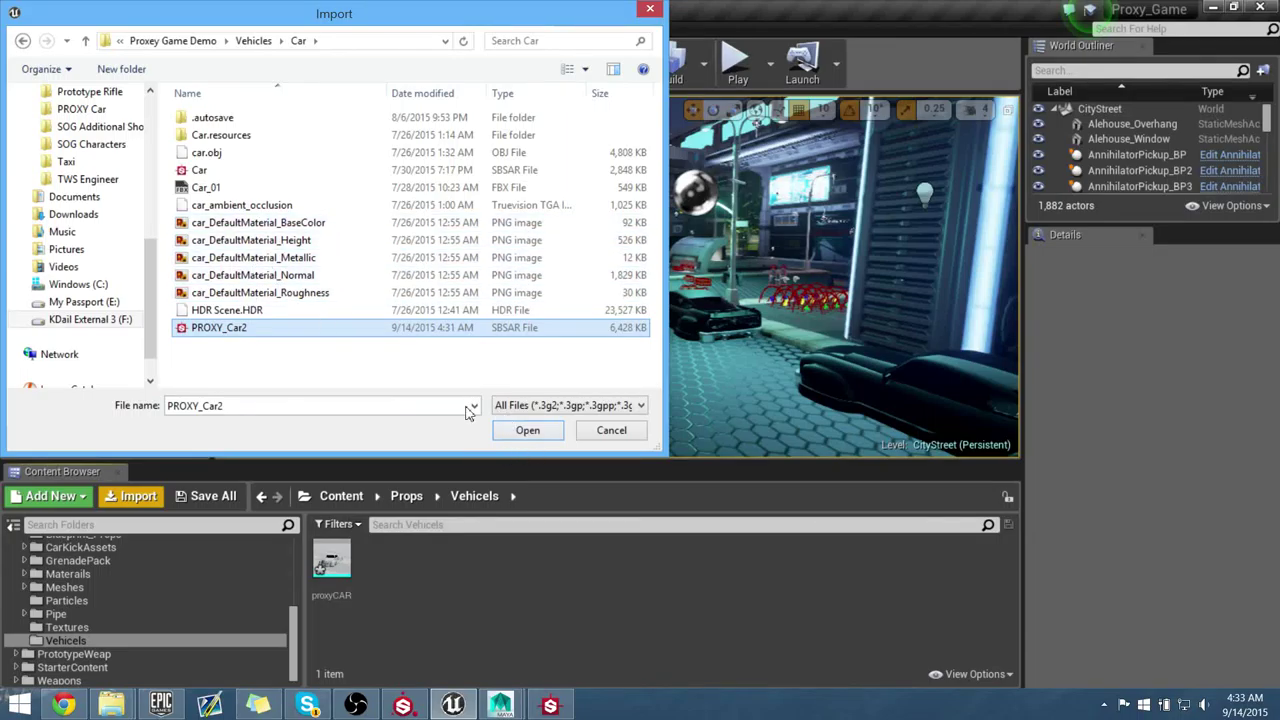
{"action": "left_click", "coordinate": [548, 434]}
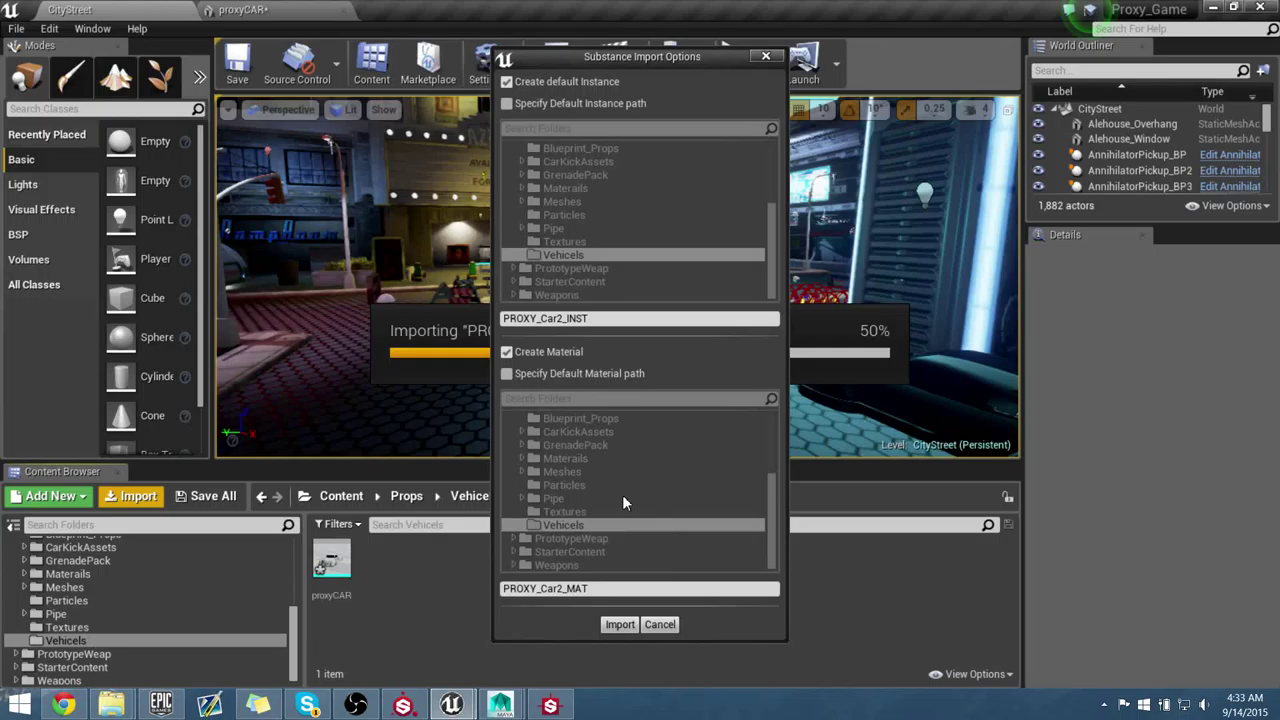
{"action": "left_click", "coordinate": [620, 624]}
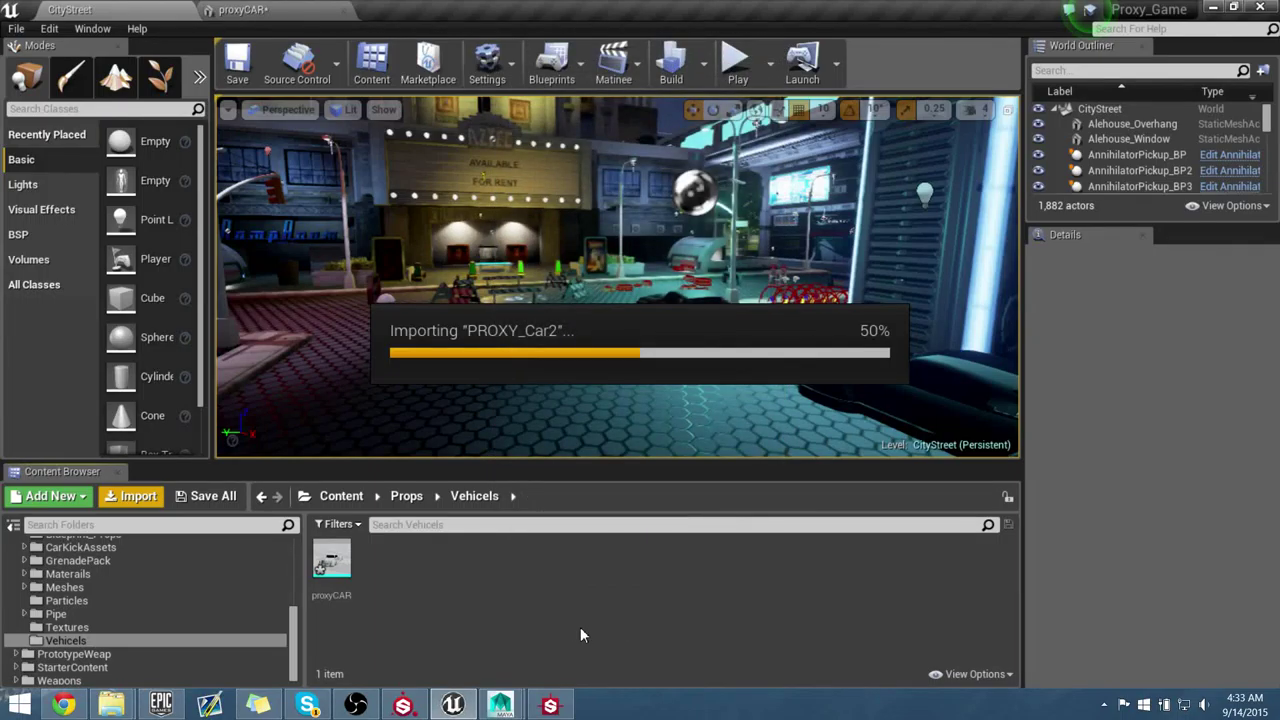
{"action": "left_click", "coordinate": [391, 640]}
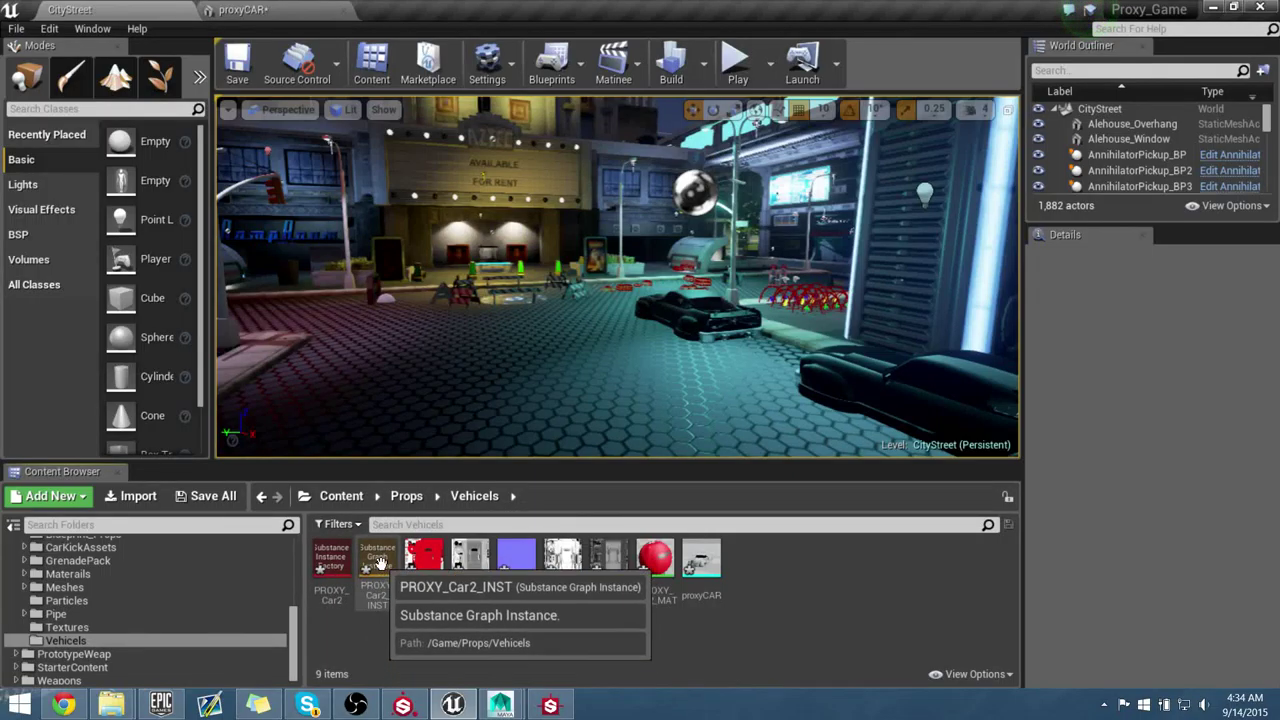
Step: Examine the imported substance textures, opening PROXY_Car2_INST_output in the texture editor and closing it again
{"action": "left_click", "coordinate": [445, 587]}
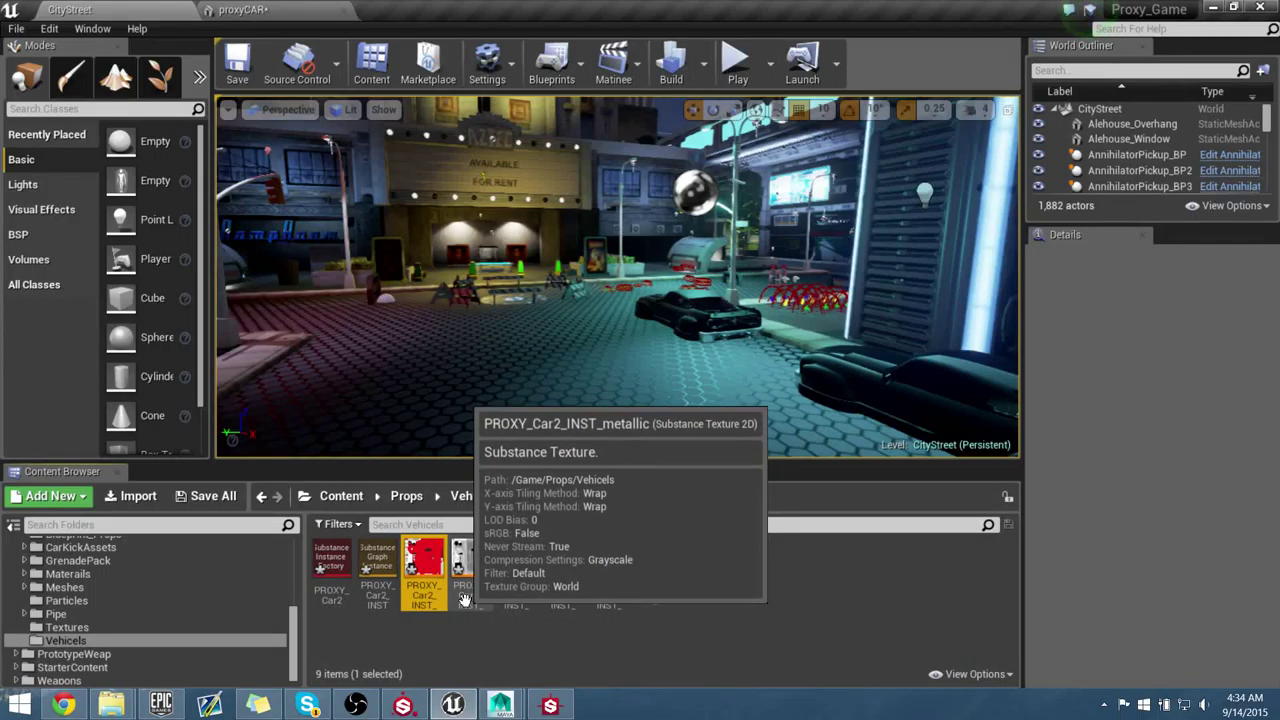
{"action": "left_click", "coordinate": [442, 628]}
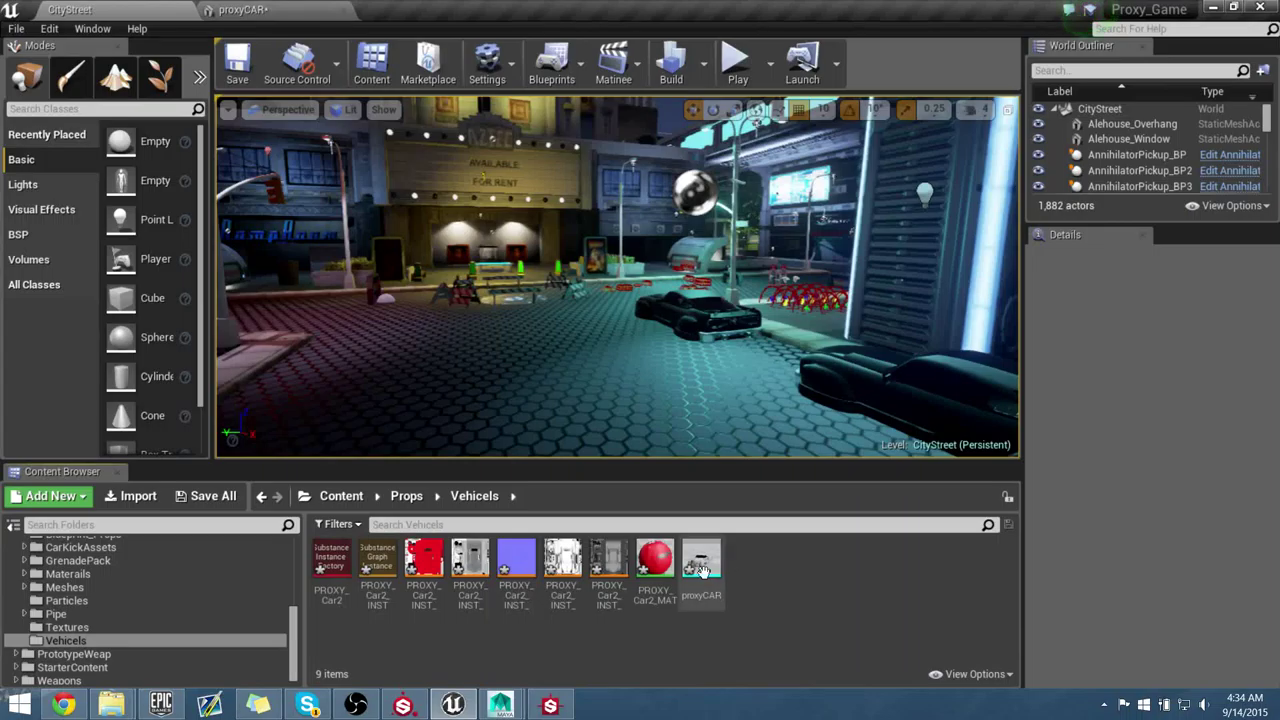
{"action": "double_click", "coordinate": [565, 565]}
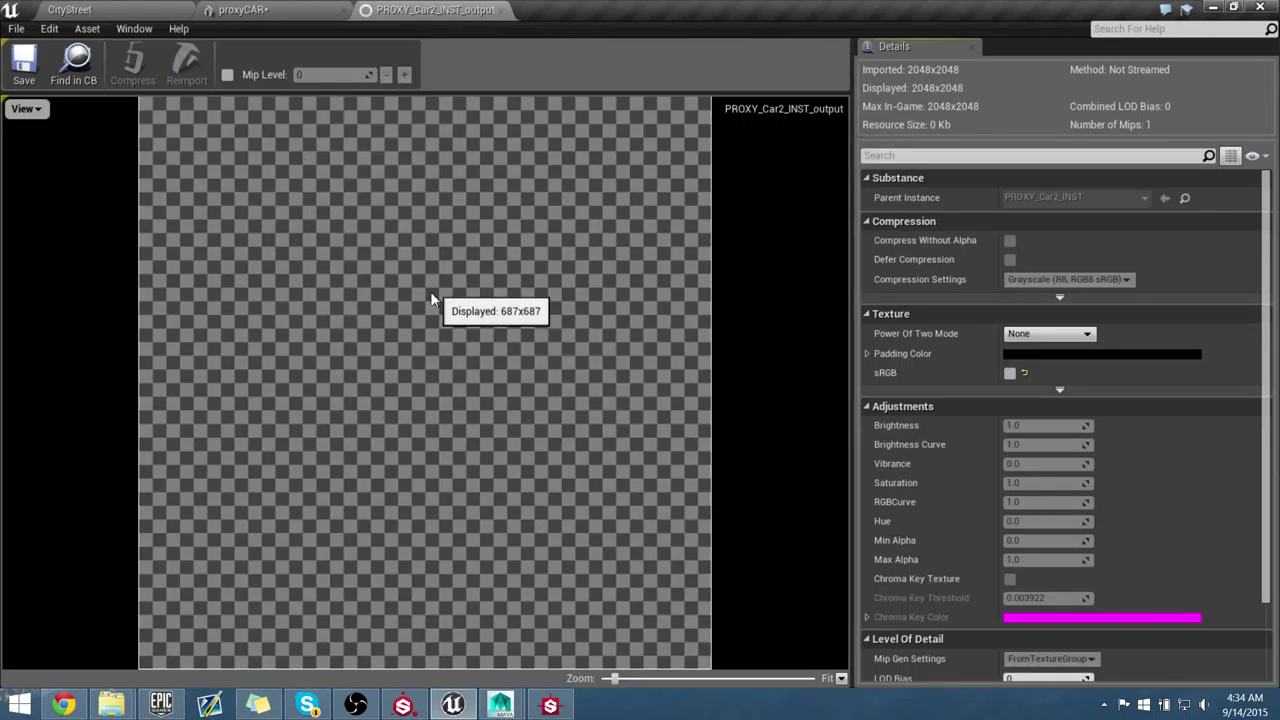
{"action": "left_click", "coordinate": [24, 109]}
{"action": "left_click", "coordinate": [27, 111]}
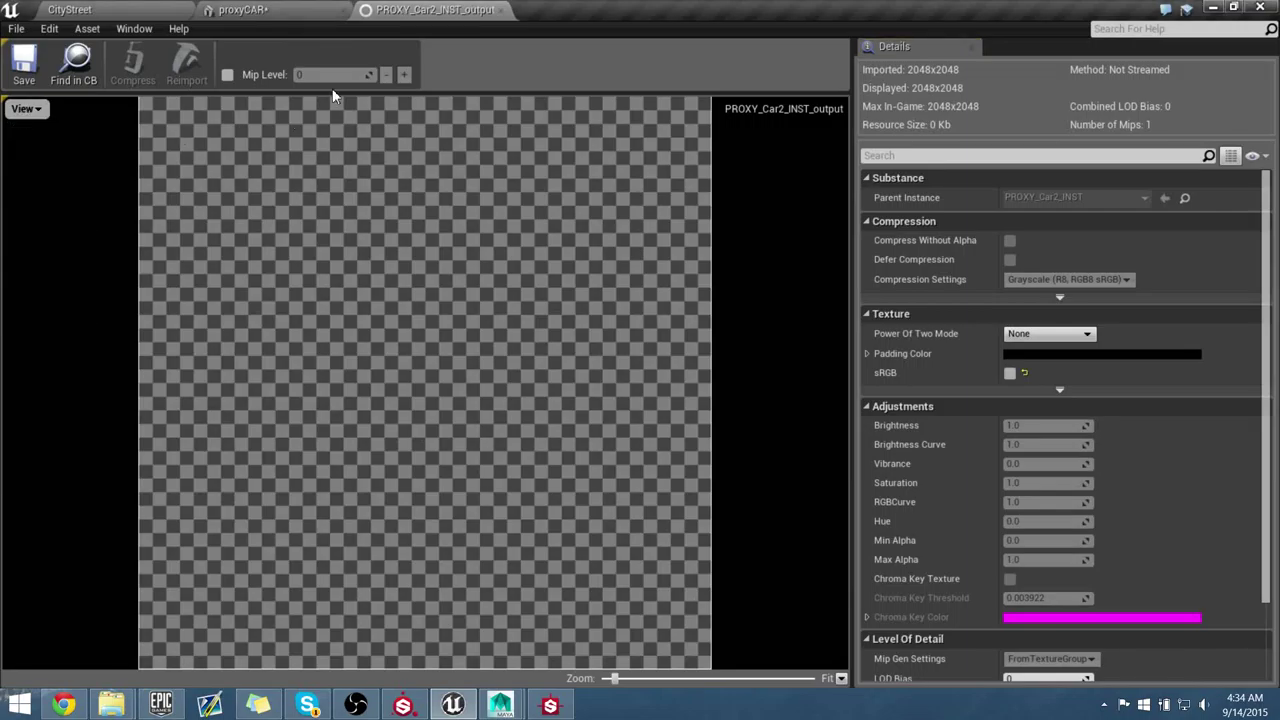
{"action": "left_click", "coordinate": [505, 11]}
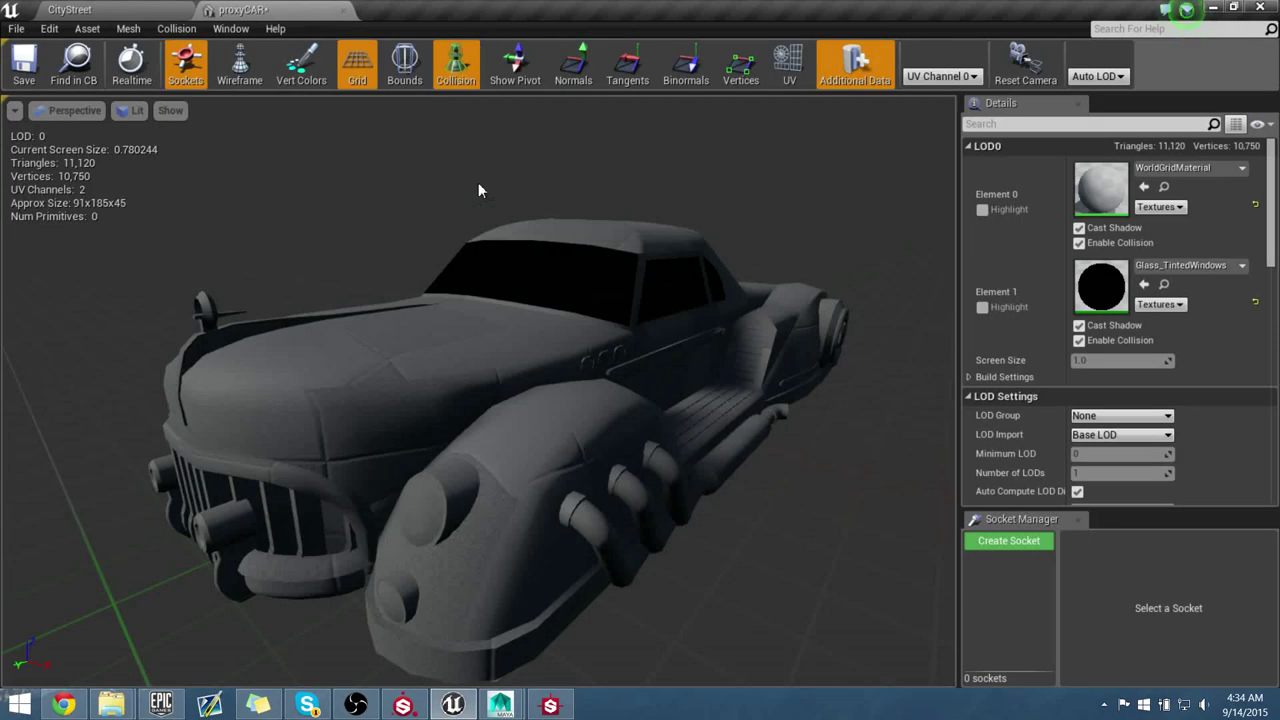
Step: Assign the PROXY_Car2_MAT material from the Vehicels folder to Element 0 of the proxyCAR mesh and inspect the car's front
{"action": "left_click", "coordinate": [70, 9]}
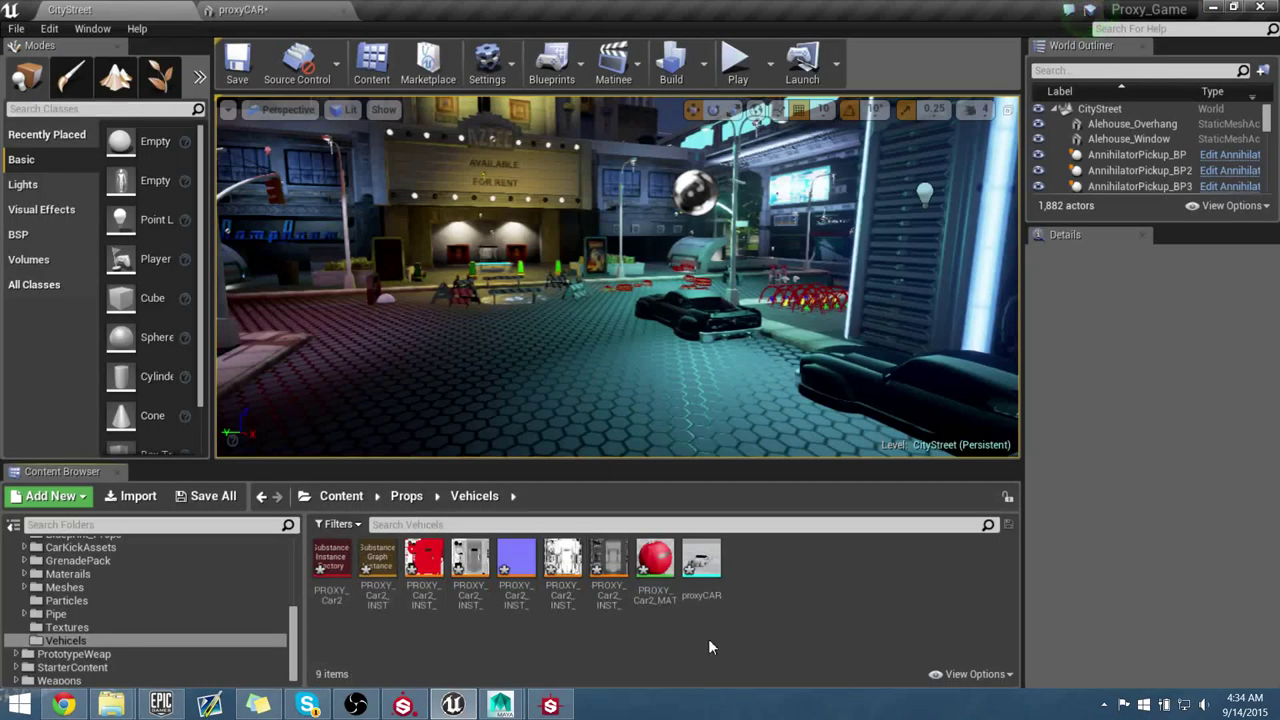
{"action": "left_click", "coordinate": [655, 565]}
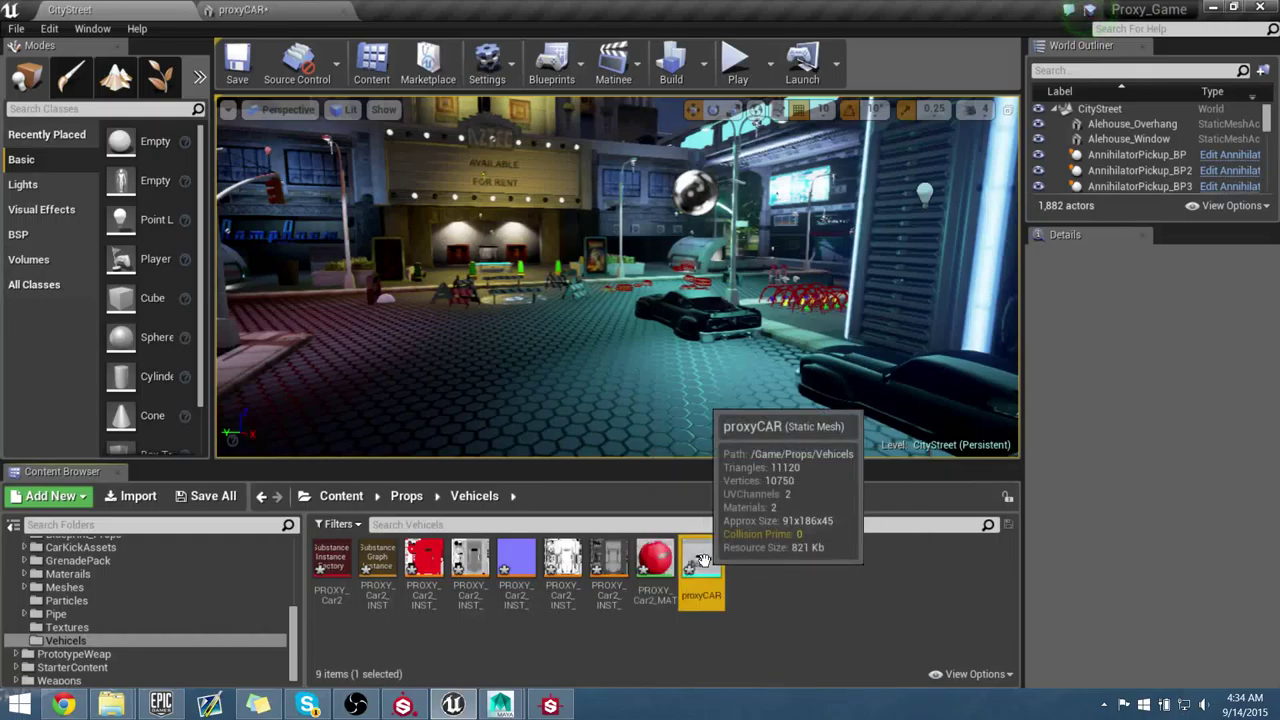
{"action": "double_click", "coordinate": [701, 565]}
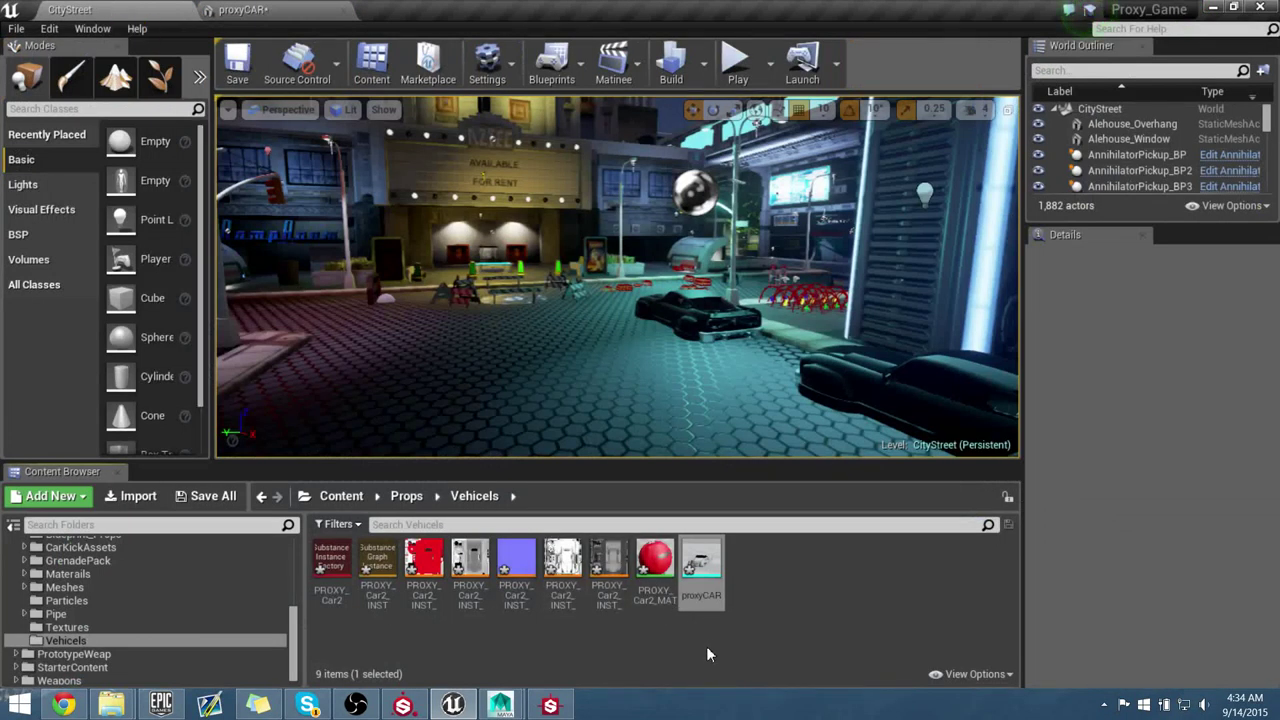
{"action": "left_click", "coordinate": [655, 565]}
{"action": "left_click", "coordinate": [303, 13]}
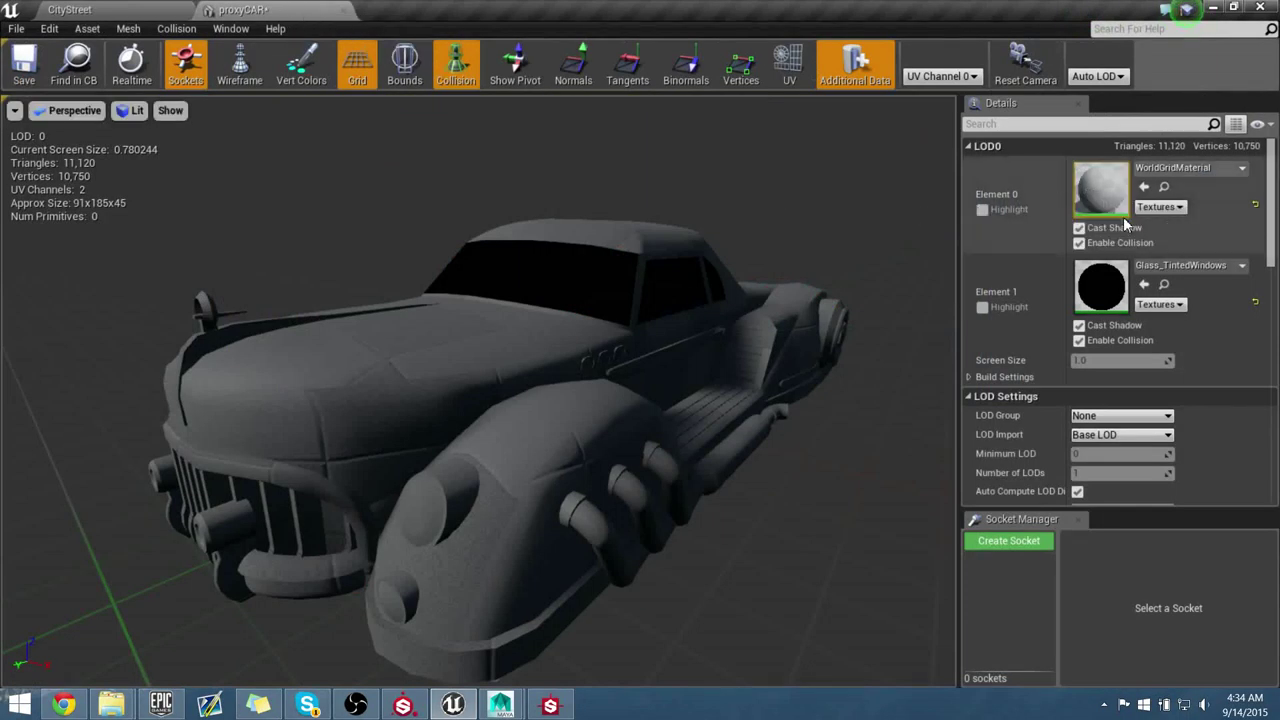
{"action": "left_click", "coordinate": [1144, 187]}
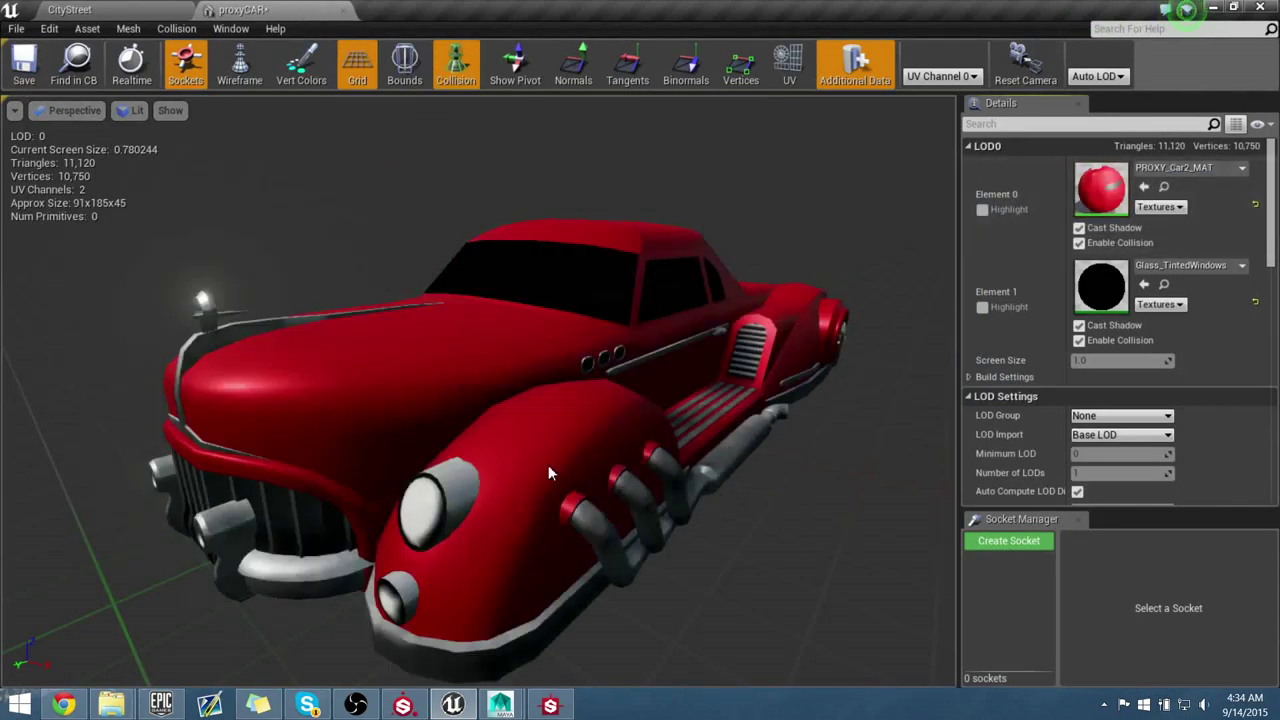
{"action": "left_click_drag", "start_coordinate": [548, 465], "coordinate": [590, 500]}
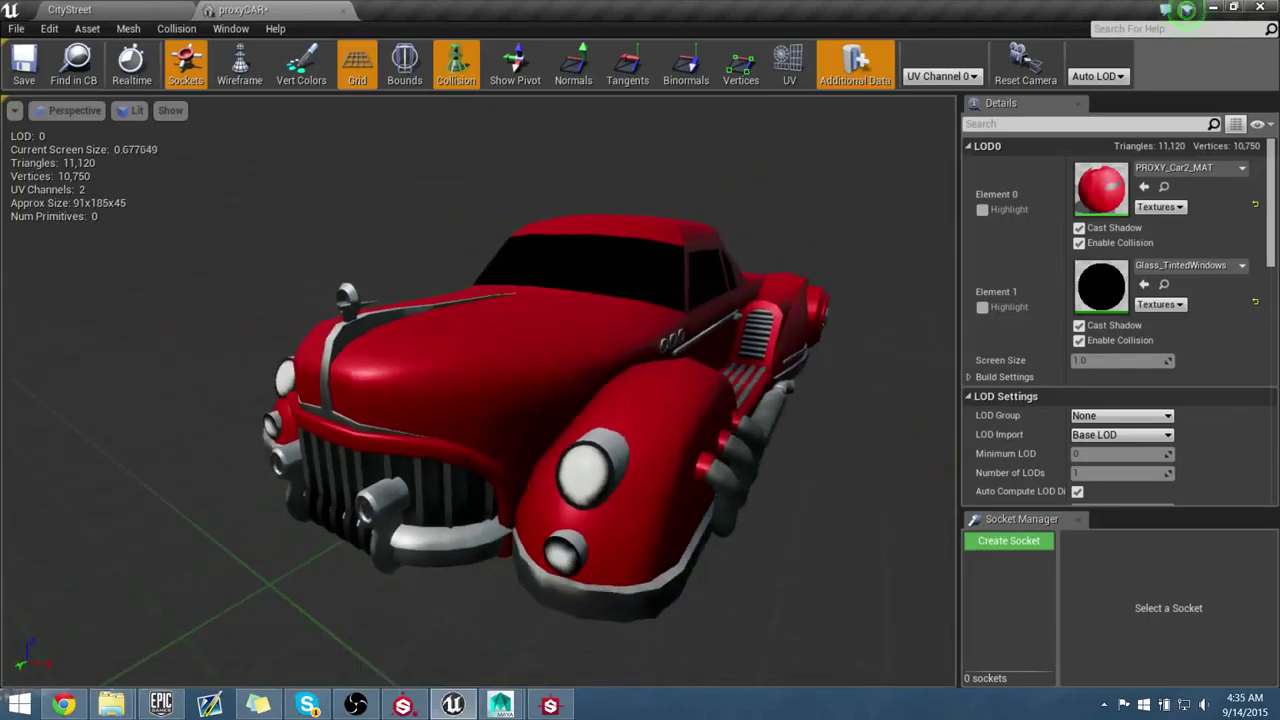
{"action": "left_click_drag", "start_coordinate": [715, 470], "coordinate": [585, 467]}
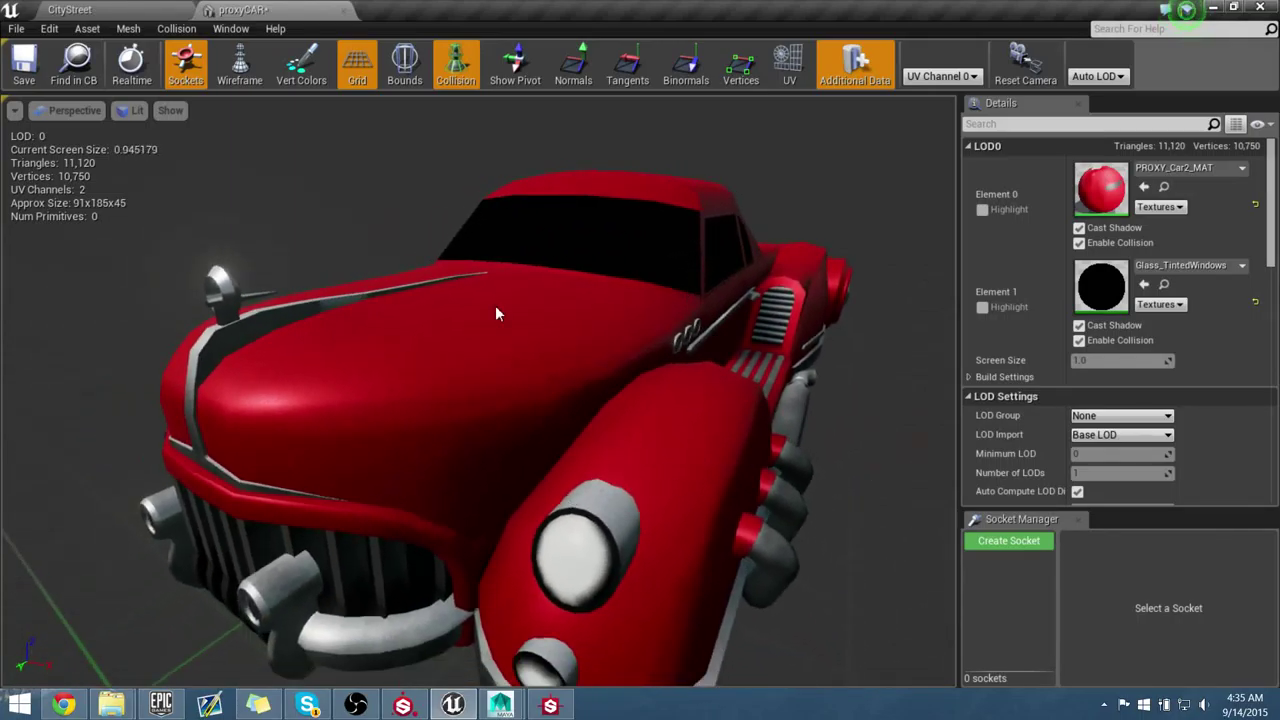
Step: Close the proxyCAR mesh editor and place the proxyCAR mesh on the street beside the parked cars in the CityStreet level
{"action": "left_click", "coordinate": [344, 18]}
{"action": "right_click_drag", "start_coordinate": [516, 264], "coordinate": [790, 375]}
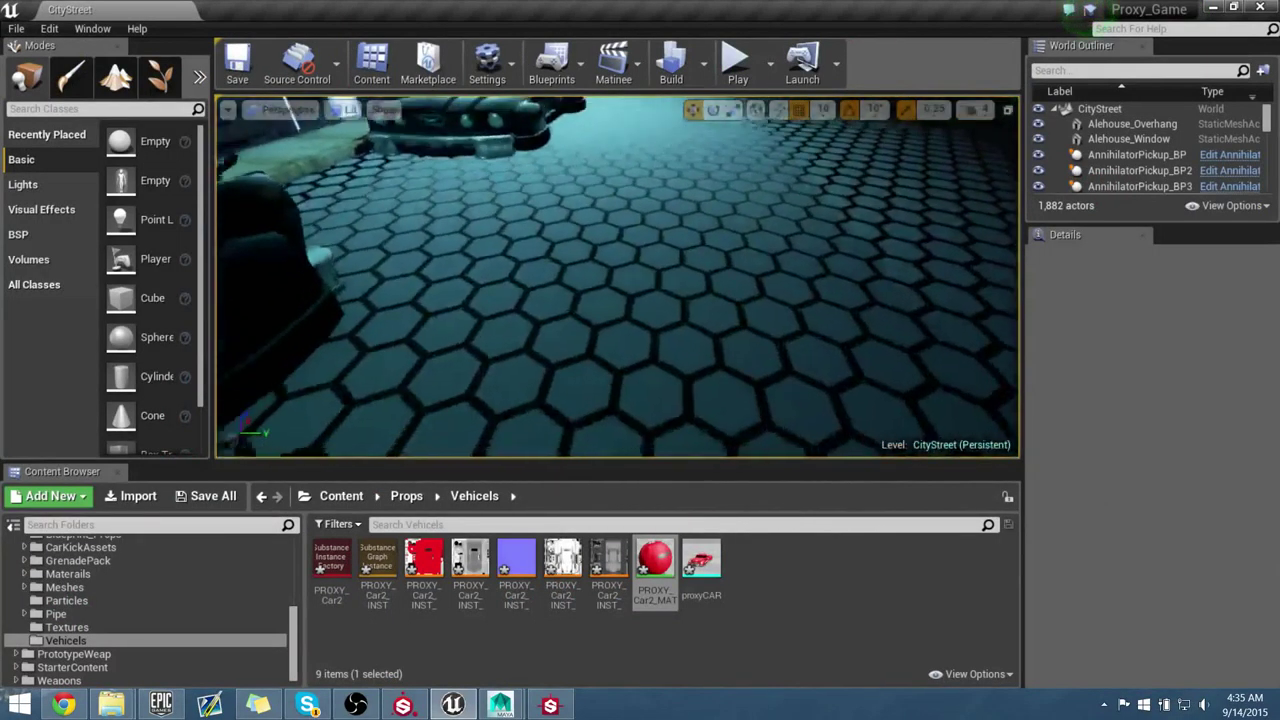
{"action": "right_click_drag", "start_coordinate": [685, 300], "coordinate": [550, 290]}
{"action": "left_click_drag", "start_coordinate": [702, 563], "coordinate": [579, 334]}
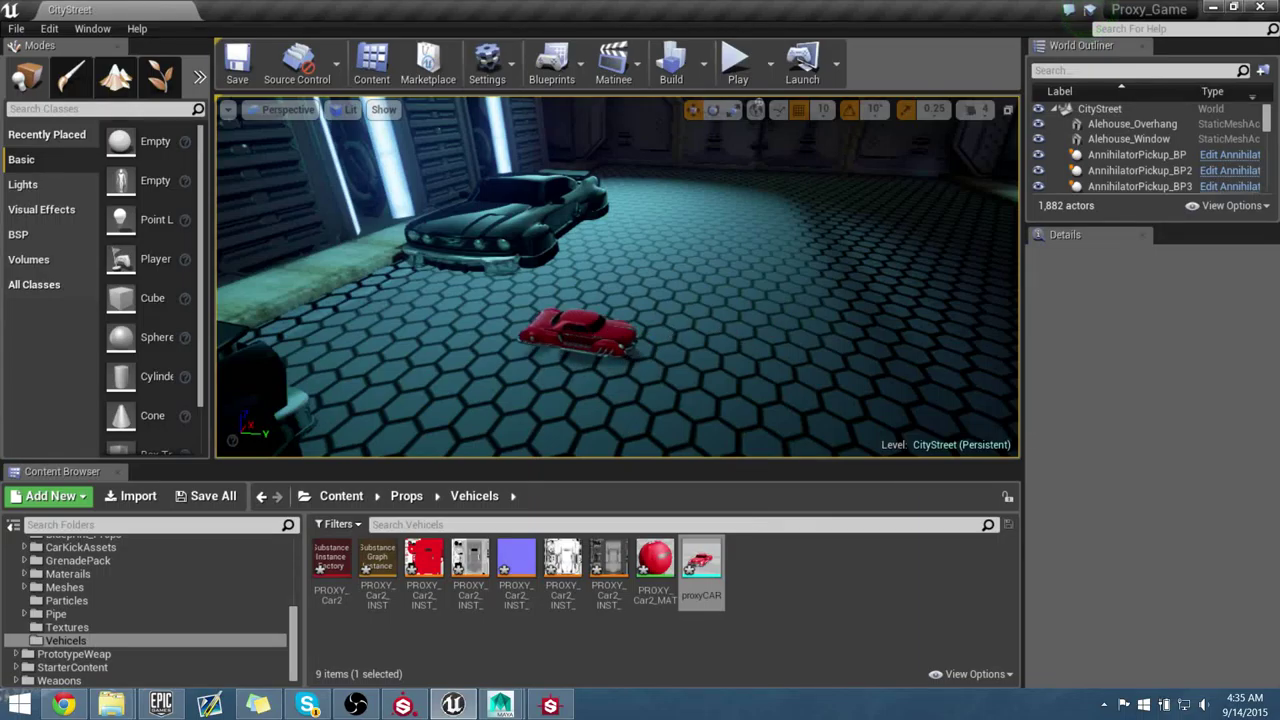
Step: Scale up the proxyCAR mesh uniformly and rotate it 90 degrees about its vertical axis
{"action": "left_click_drag", "start_coordinate": [734, 336], "coordinate": [580, 336], "text": "alt"}
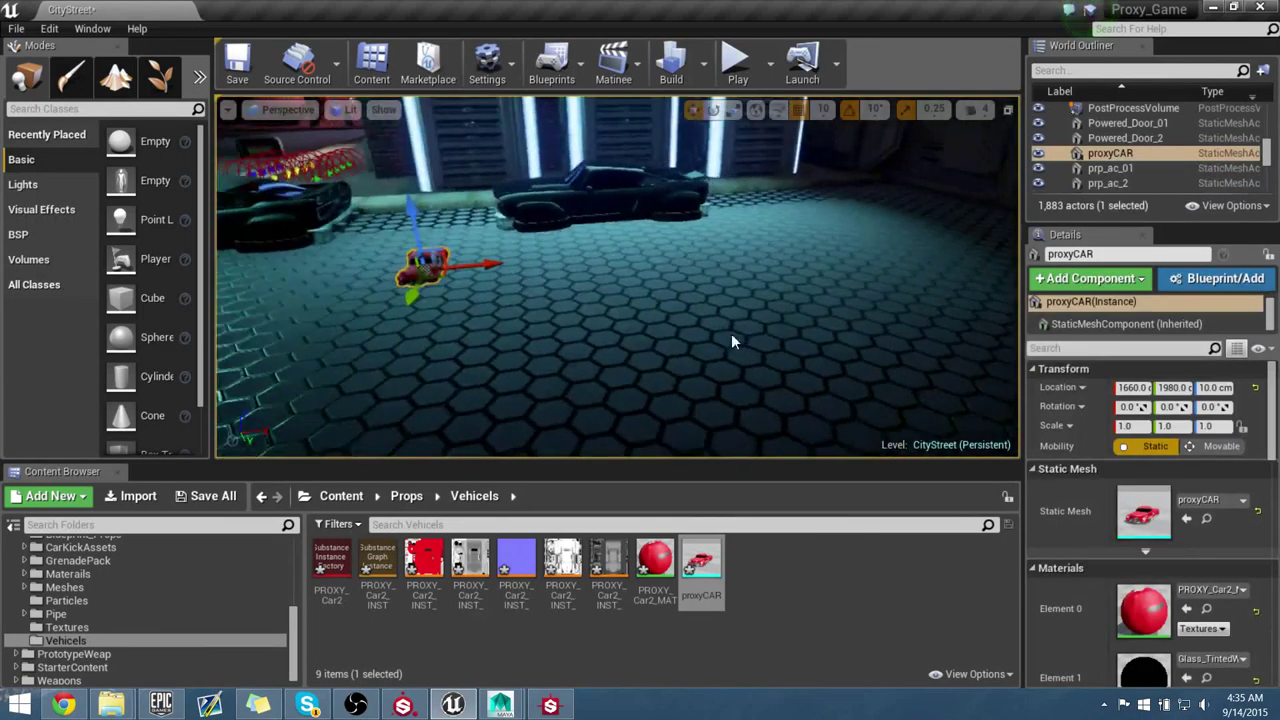
{"action": "key", "text": "f"}
{"action": "left_click_drag", "start_coordinate": [746, 356], "coordinate": [700, 356], "text": "alt"}
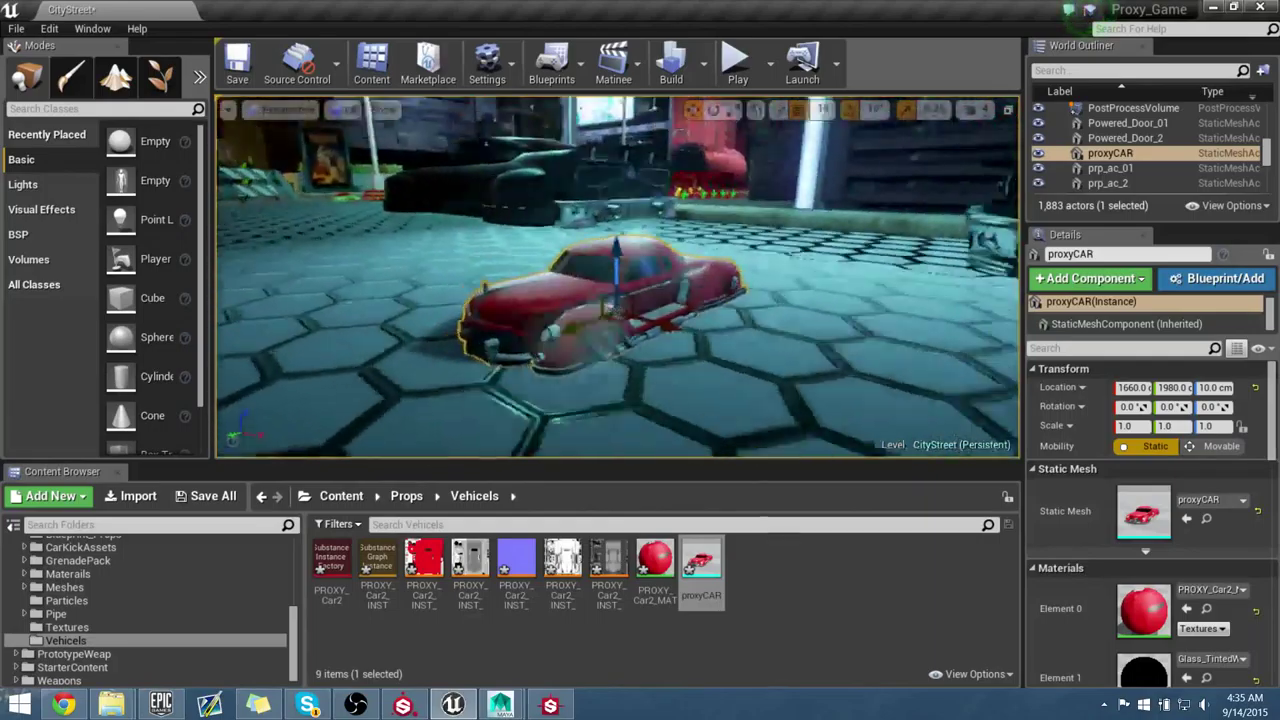
{"action": "left_click_drag", "start_coordinate": [786, 344], "coordinate": [769, 390], "text": "alt"}
{"action": "key", "text": "F11"}
{"action": "scroll", "coordinate": [769, 390], "scroll_direction": "down", "scroll_amount": 4}
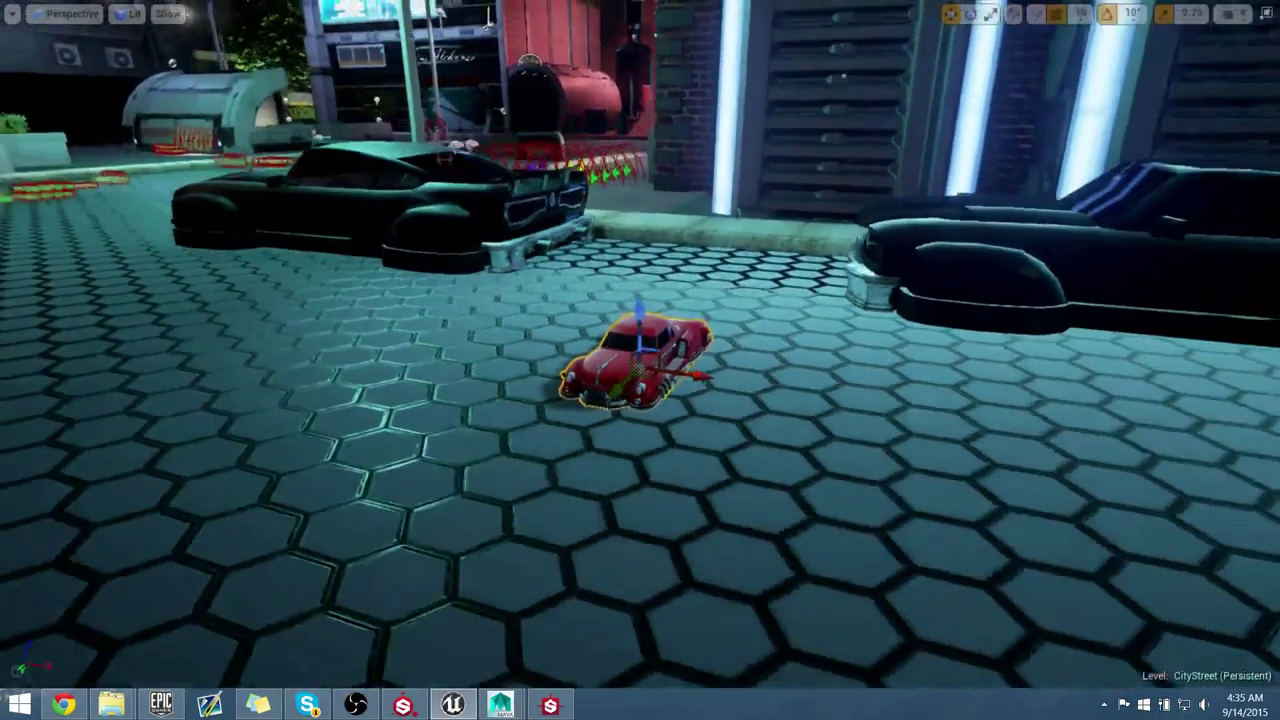
{"action": "key", "text": "e"}
{"action": "key", "text": "r"}
{"action": "left_click_drag", "start_coordinate": [641, 378], "coordinate": [811, 366]}
{"action": "left_click_drag", "start_coordinate": [722, 475], "coordinate": [615, 435], "text": "alt"}
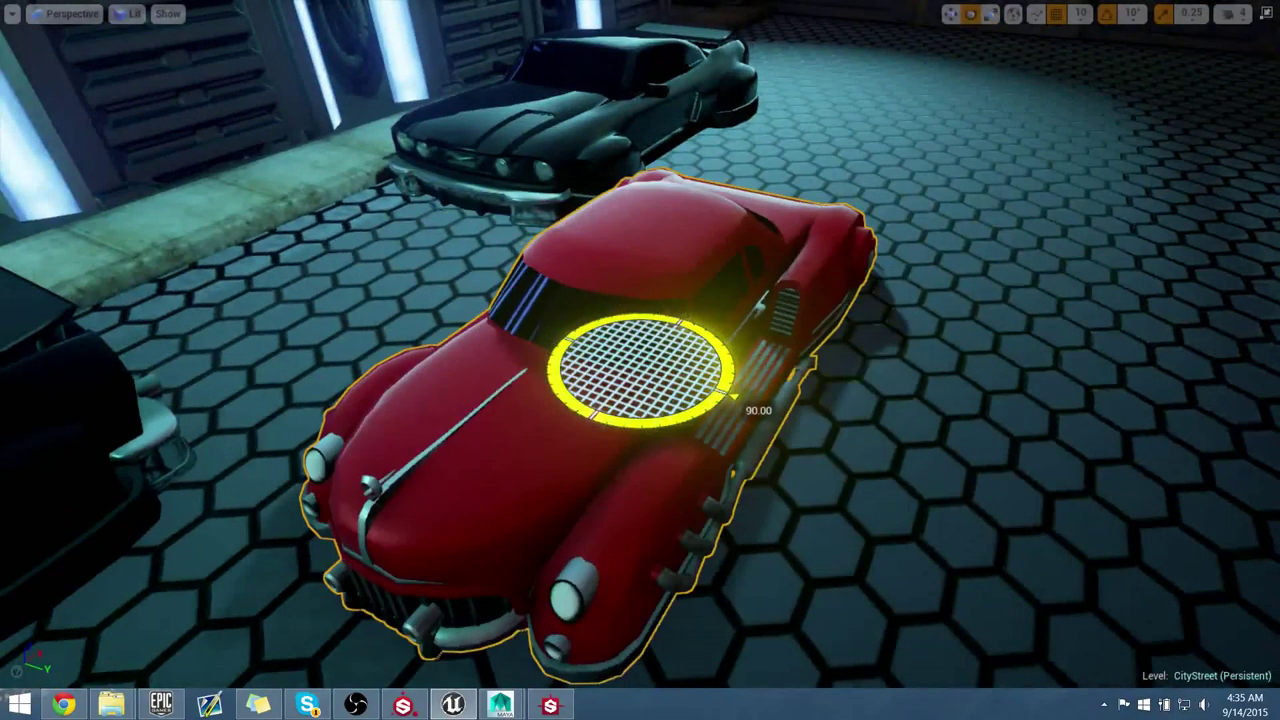
Step: Move the red car across the street until it stands alongside the dark parked car
{"action": "left_click_drag", "start_coordinate": [905, 410], "coordinate": [847, 416], "text": "alt"}
{"action": "key", "text": "w"}
{"action": "left_click_drag", "start_coordinate": [664, 362], "coordinate": [618, 355], "text": "shift"}
{"action": "right_click_drag", "start_coordinate": [740, 456], "coordinate": [749, 458]}
Step: Scale the red car uniformly to 4.0 so it matches the size of the parked car
{"action": "key", "text": "r"}
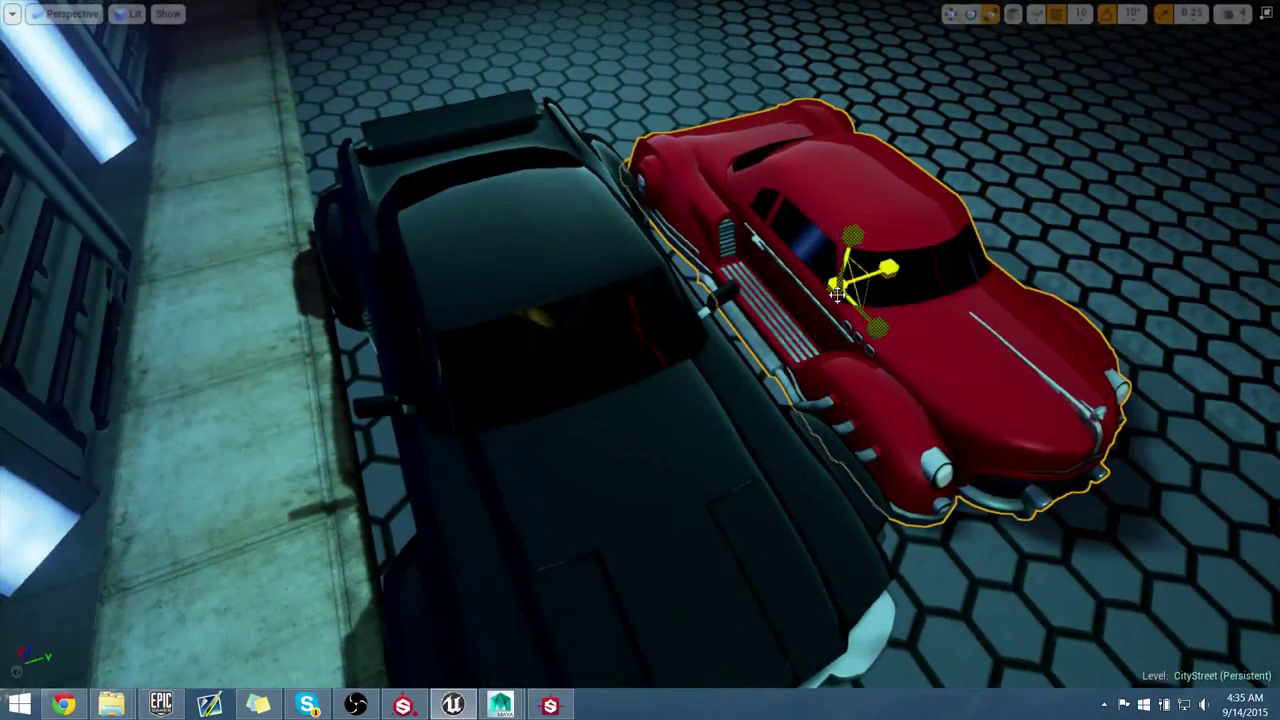
{"action": "left_click_drag", "start_coordinate": [836, 293], "coordinate": [845, 342]}
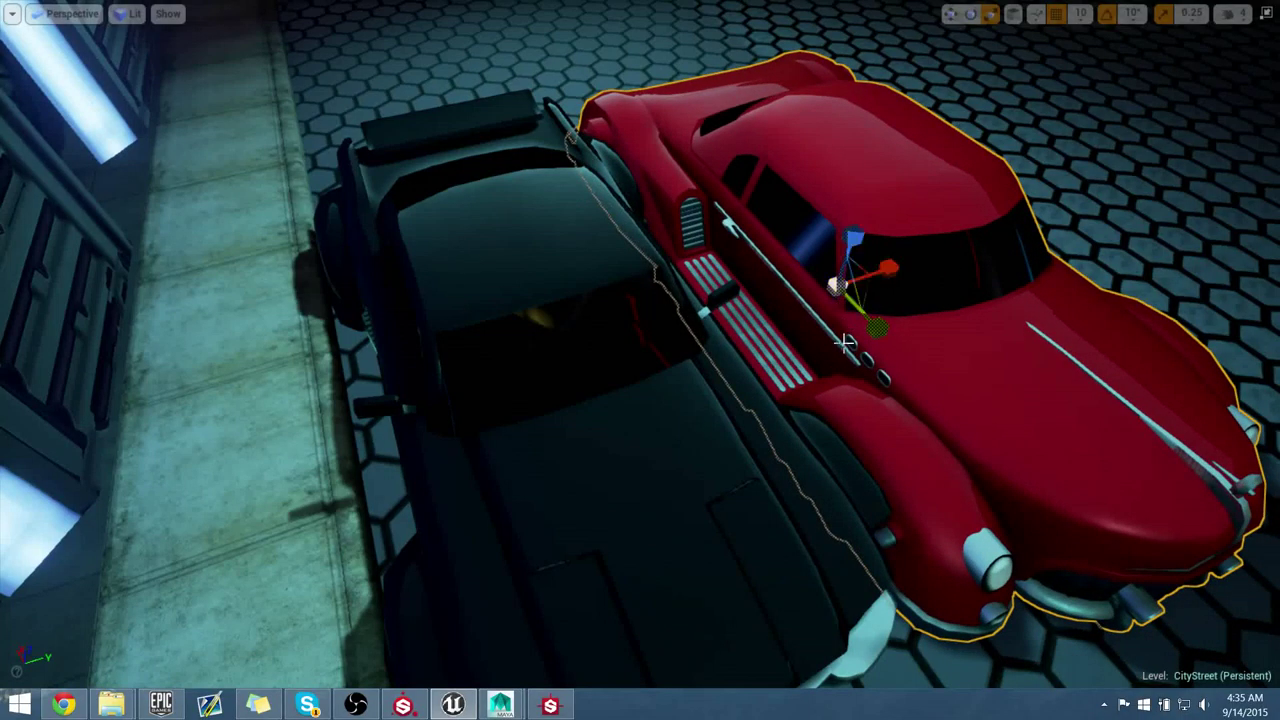
{"action": "left_click_drag", "start_coordinate": [829, 290], "coordinate": [770, 150]}
Step: Examine the scaled car's front, side and bodywork beside the parked car, both in full screen and in the normal layout
{"action": "key", "text": "f"}
{"action": "left_click_drag", "start_coordinate": [770, 365], "coordinate": [450, 371], "text": "alt"}
{"action": "left_click_drag", "start_coordinate": [16, 672], "coordinate": [612, 141], "text": "alt"}
{"action": "right_click_drag", "start_coordinate": [755, 380], "coordinate": [830, 380], "text": "alt"}
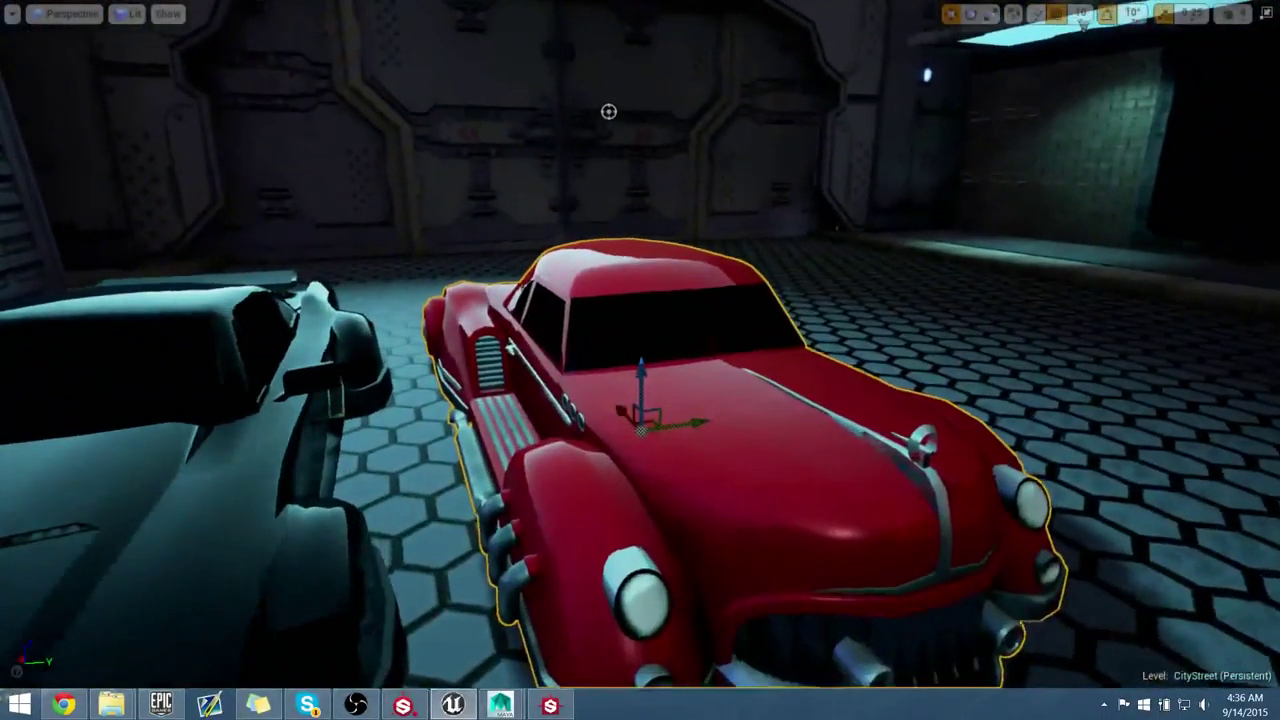
{"action": "left_click_drag", "start_coordinate": [830, 380], "coordinate": [825, 335], "text": "alt"}
{"action": "left_click_drag", "start_coordinate": [618, 168], "coordinate": [794, 369], "text": "alt"}
{"action": "key", "text": "F11"}
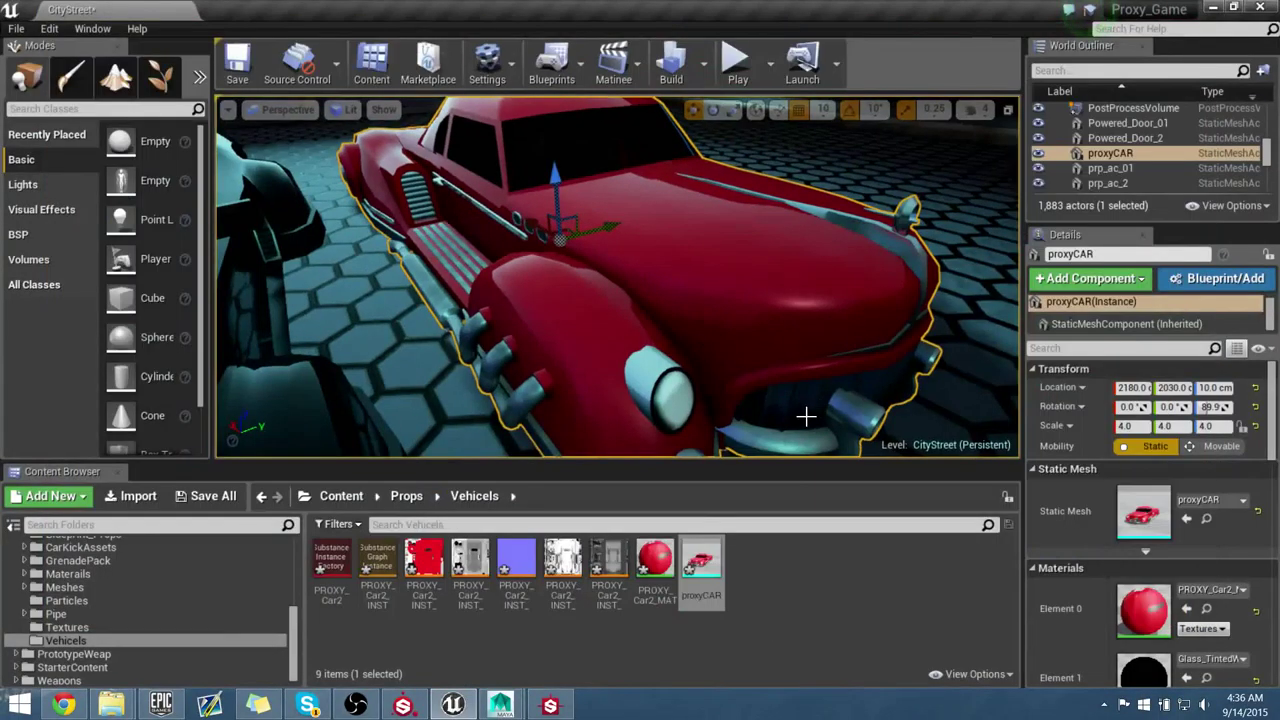
{"action": "left_click", "coordinate": [851, 607]}
{"action": "left_click_drag", "start_coordinate": [800, 350], "coordinate": [800, 347], "text": "alt"}
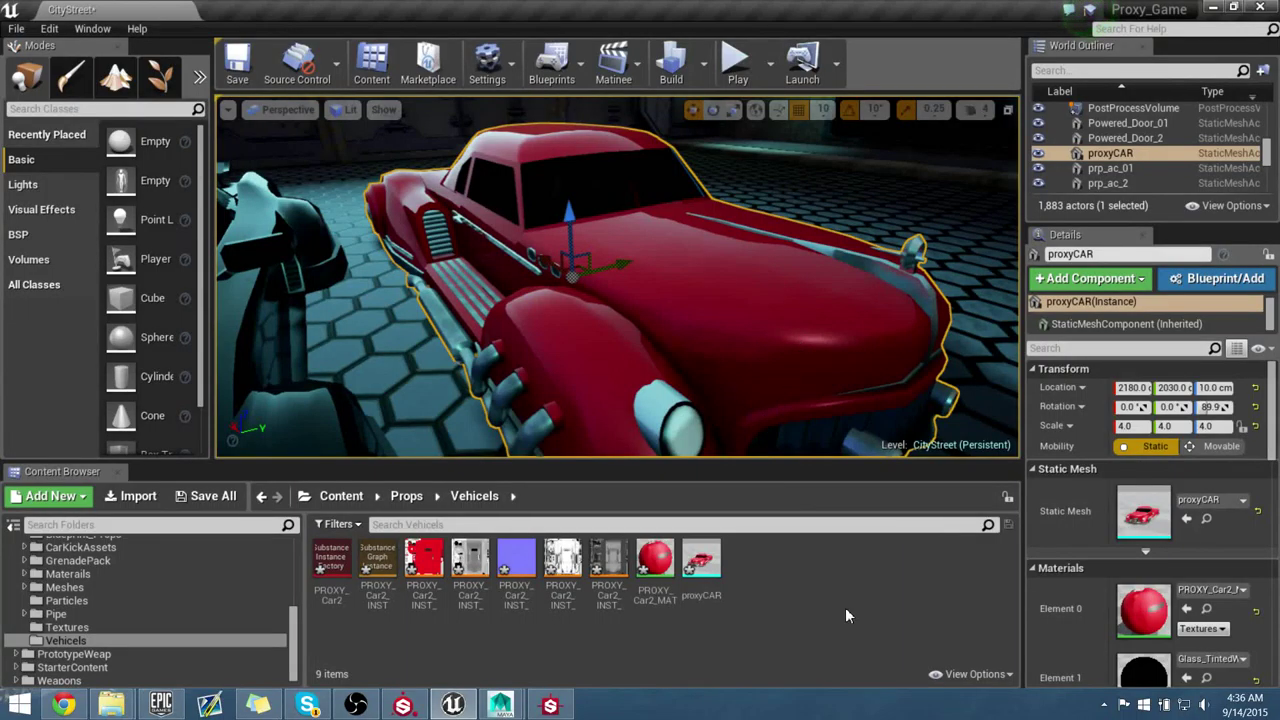
Step: Open the PROXY_Car2_INST substance graph instance and show the level viewport full screen in game view
{"action": "double_click", "coordinate": [378, 577]}
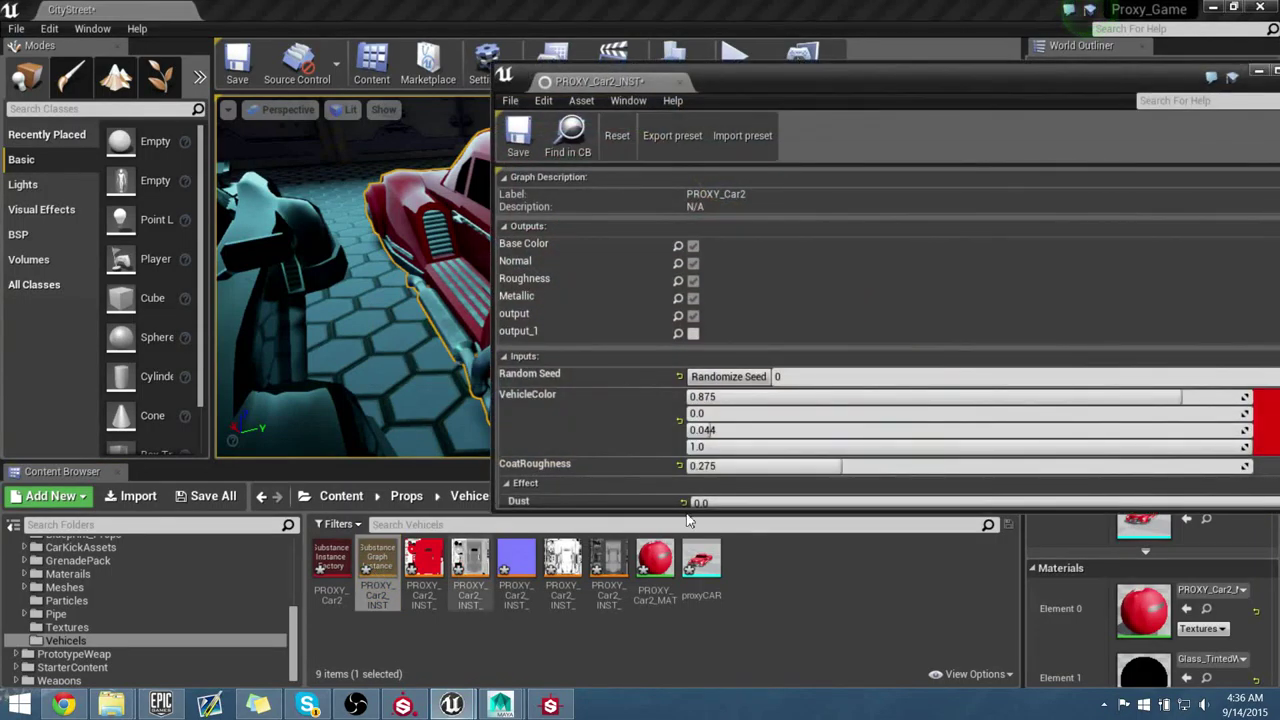
{"action": "left_click_drag", "start_coordinate": [859, 80], "coordinate": [864, 45]}
{"action": "mouse_move", "coordinate": [340, 315]}
{"action": "right_mouse_down"}
{"action": "mouse_move", "coordinate": [400, 311]}
{"action": "mouse_move", "coordinate": [450, 260]}
{"action": "mouse_move", "coordinate": [431, 109]}
{"action": "mouse_move", "coordinate": [397, 114]}
{"action": "mouse_move", "coordinate": [430, 116]}
{"action": "mouse_move", "coordinate": [355, 309]}
{"action": "right_mouse_up"}
{"action": "key", "text": "F11"}
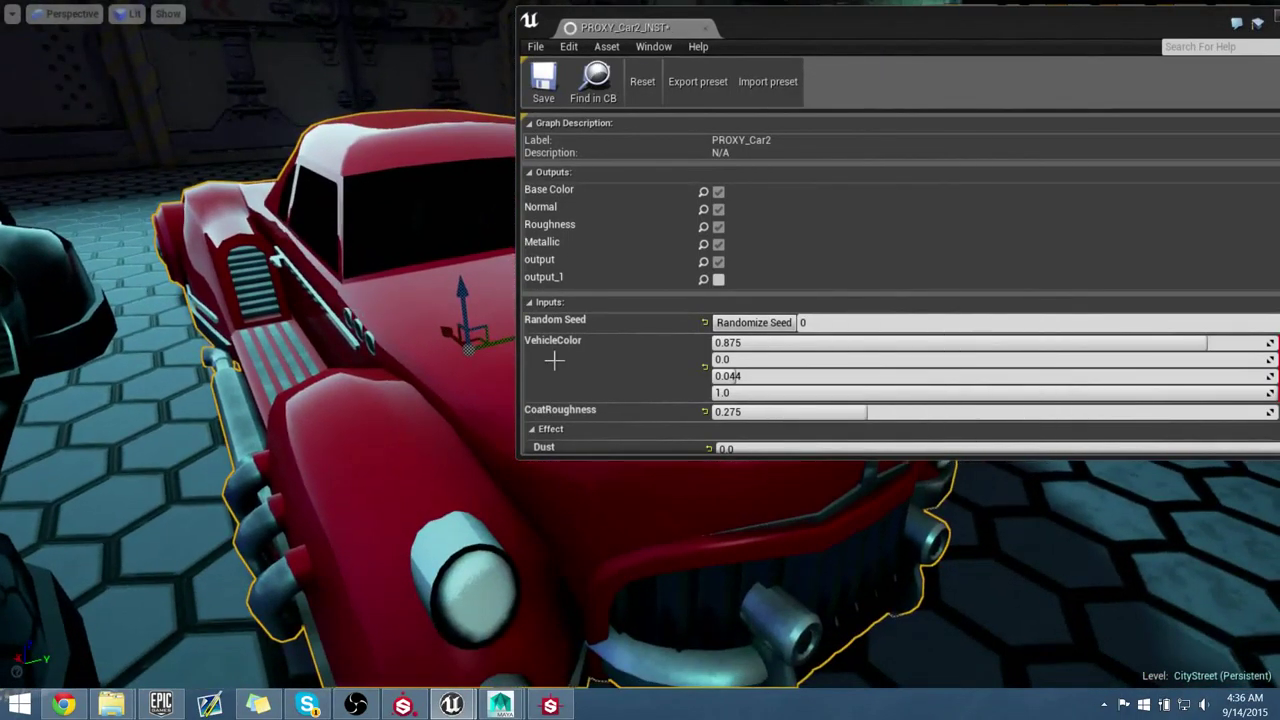
{"action": "key", "text": "g"}
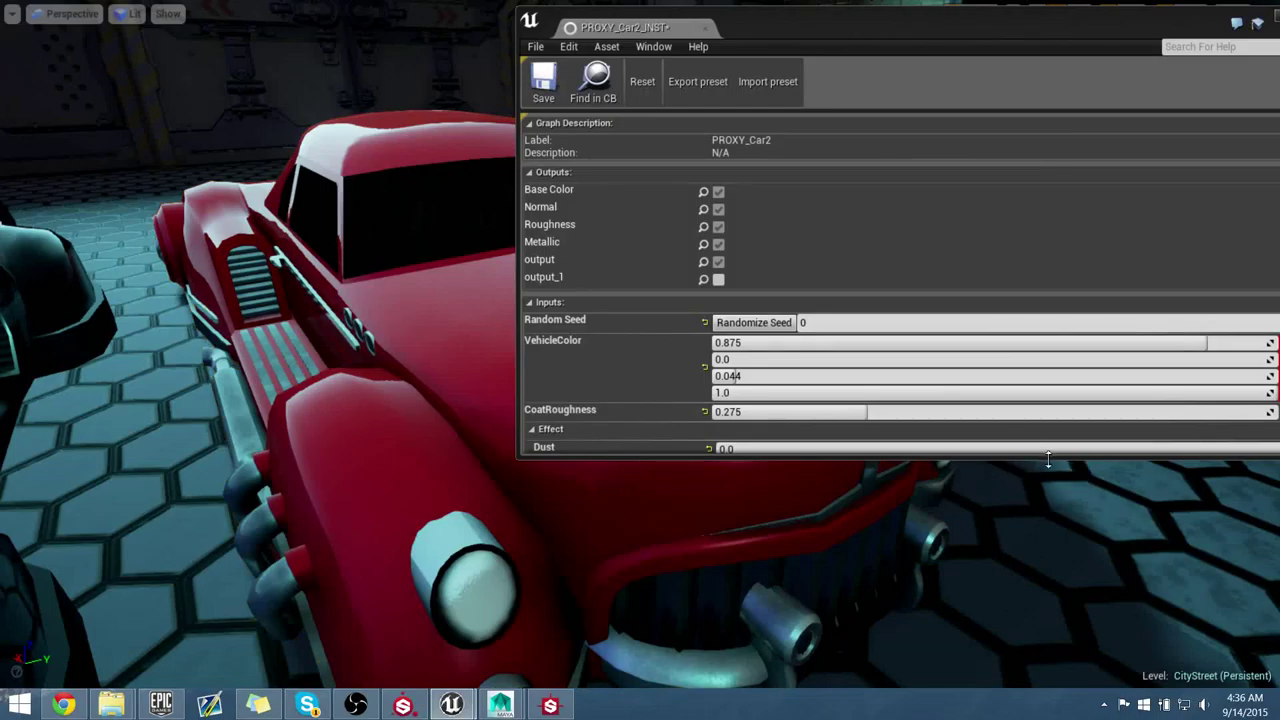
Step: Resize and reposition the PROXY_Car2_INST window so all its inputs show while the car stays in view
{"action": "left_click_drag", "start_coordinate": [1048, 459], "coordinate": [1048, 636]}
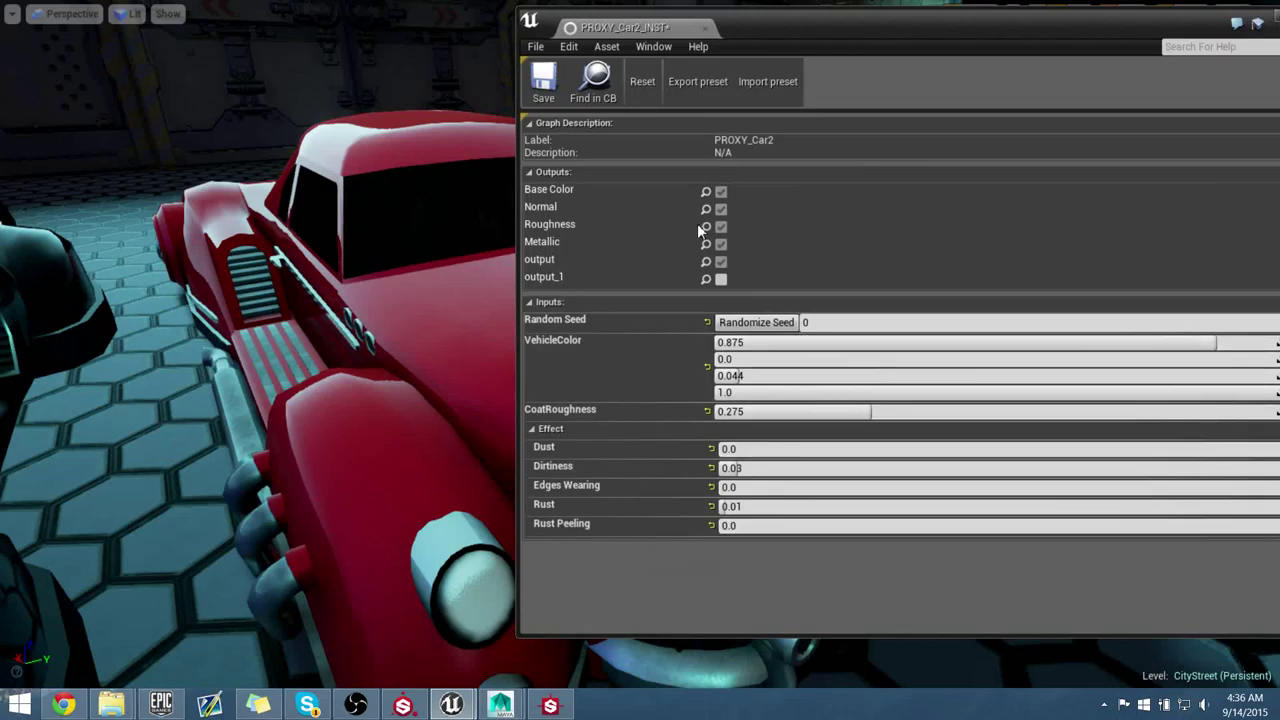
{"action": "left_click_drag", "start_coordinate": [748, 38], "coordinate": [852, 38]}
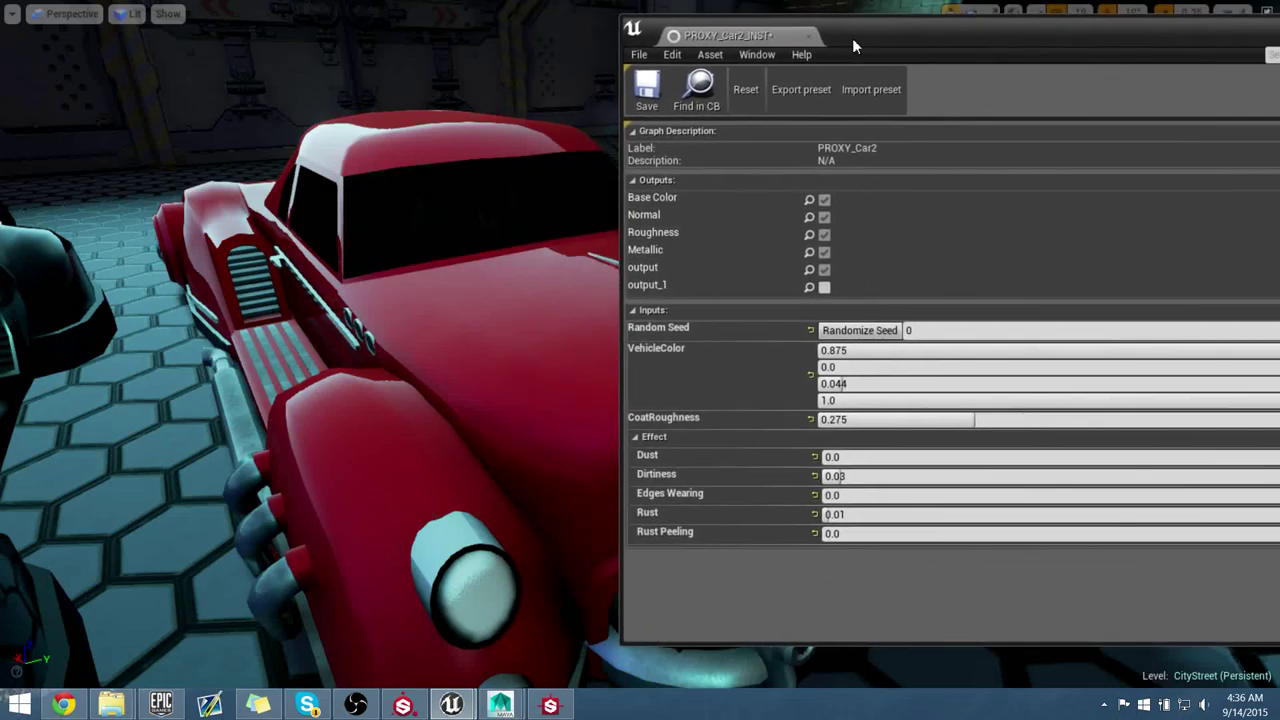
{"action": "right_click_drag", "start_coordinate": [571, 355], "coordinate": [672, 355]}
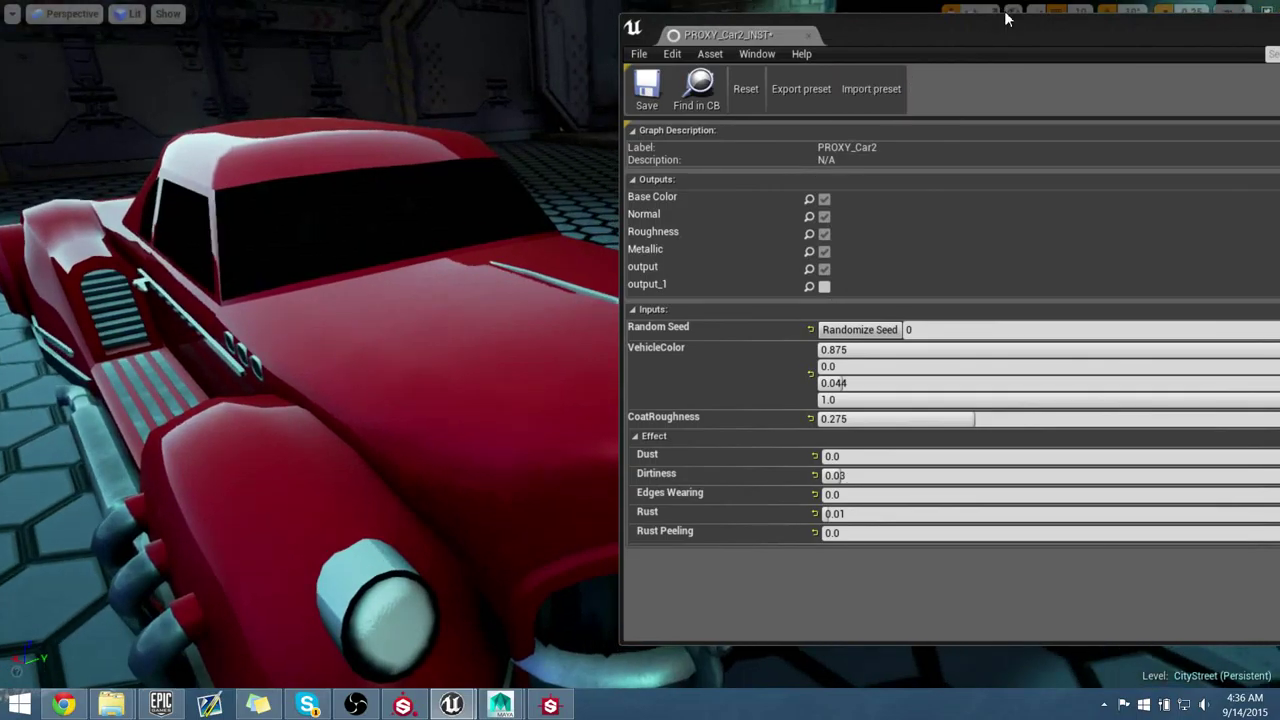
{"action": "left_click_drag", "start_coordinate": [1007, 18], "coordinate": [774, 33]}
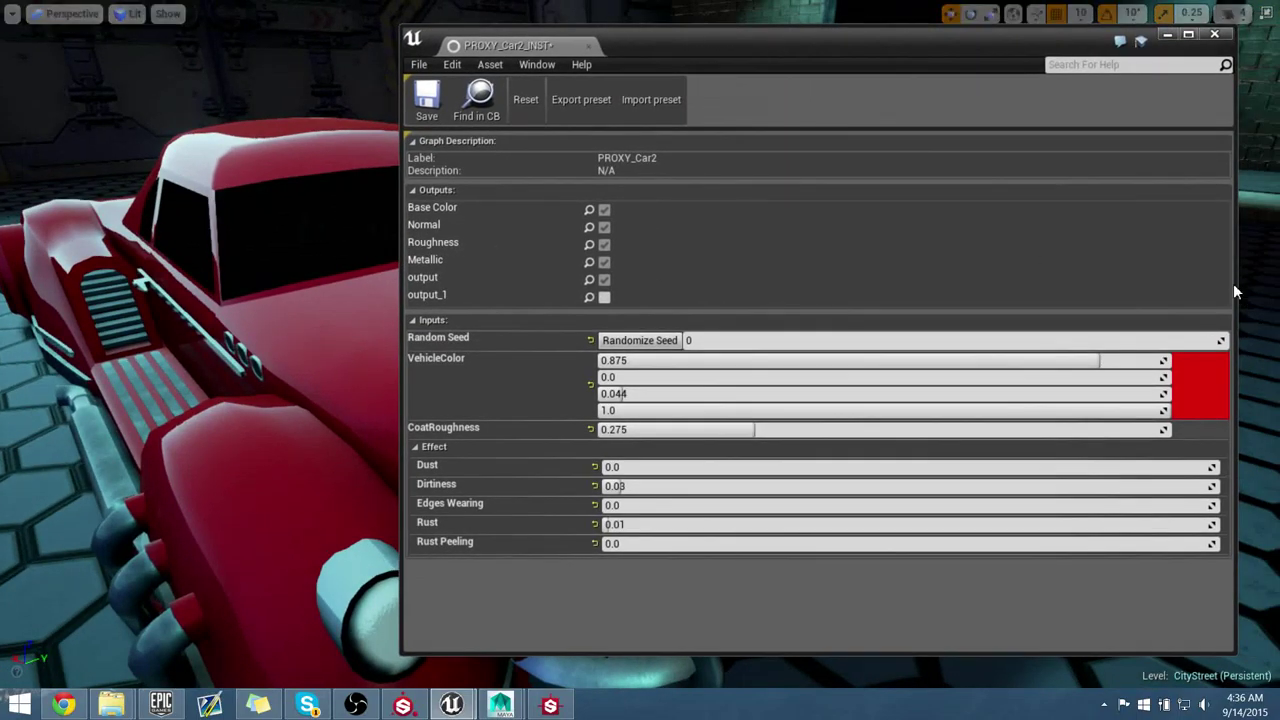
{"action": "left_click_drag", "start_coordinate": [1237, 285], "coordinate": [878, 285]}
{"action": "left_click_drag", "start_coordinate": [688, 58], "coordinate": [1099, 55]}
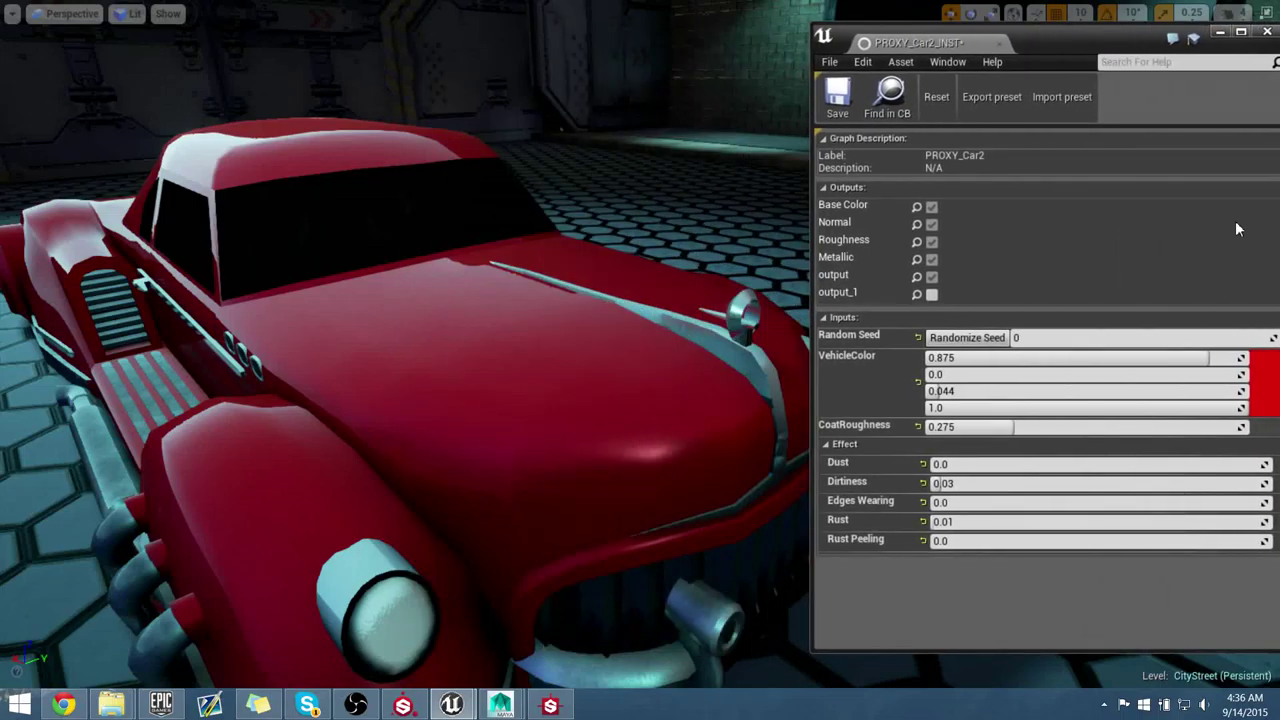
Step: Try green and other hues for VehicleColor and accept a pale tint of 0.819, 0.875, 0.816
{"action": "left_click", "coordinate": [1268, 386]}
{"action": "left_click", "coordinate": [1071, 511]}
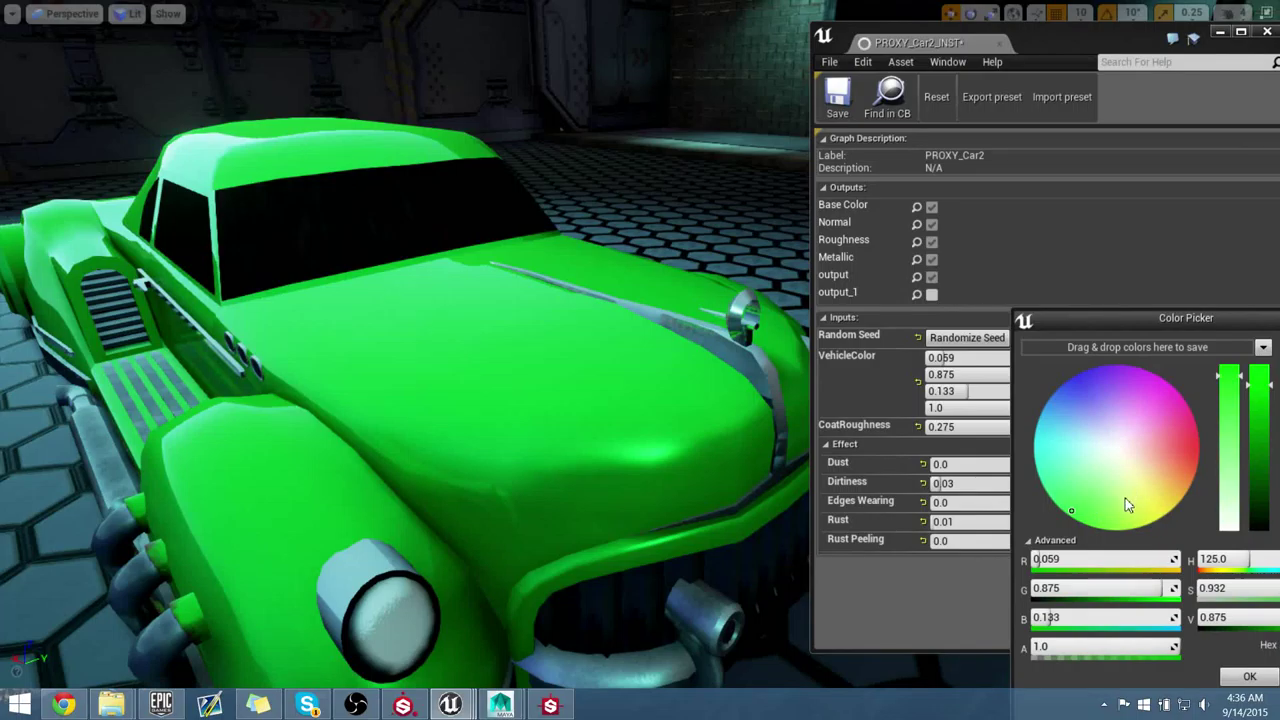
{"action": "left_click", "coordinate": [1055, 443]}
{"action": "left_click_drag", "start_coordinate": [1088, 470], "coordinate": [1117, 459]}
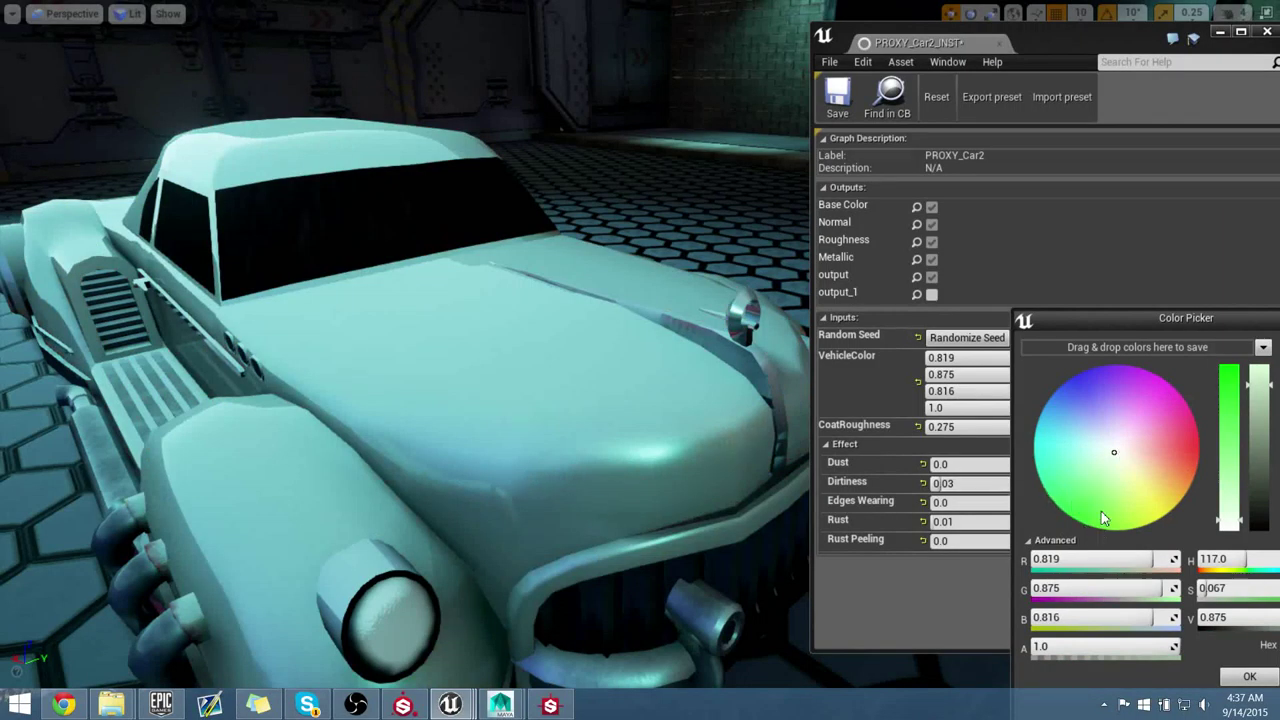
{"action": "left_click", "coordinate": [1250, 677]}
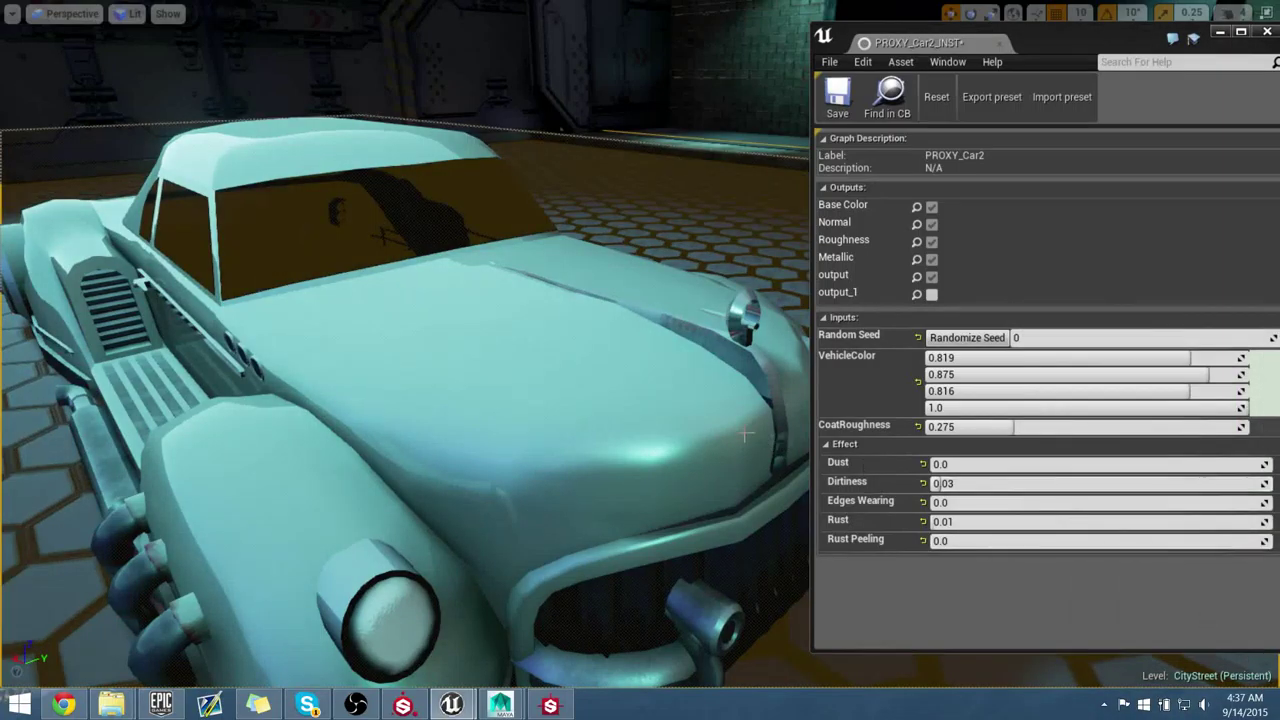
Step: Set CoatRoughness to 0.115 and Dirtiness to 0.0
{"action": "right_click_drag", "start_coordinate": [744, 433], "coordinate": [707, 416]}
{"action": "key", "text": "Escape"}
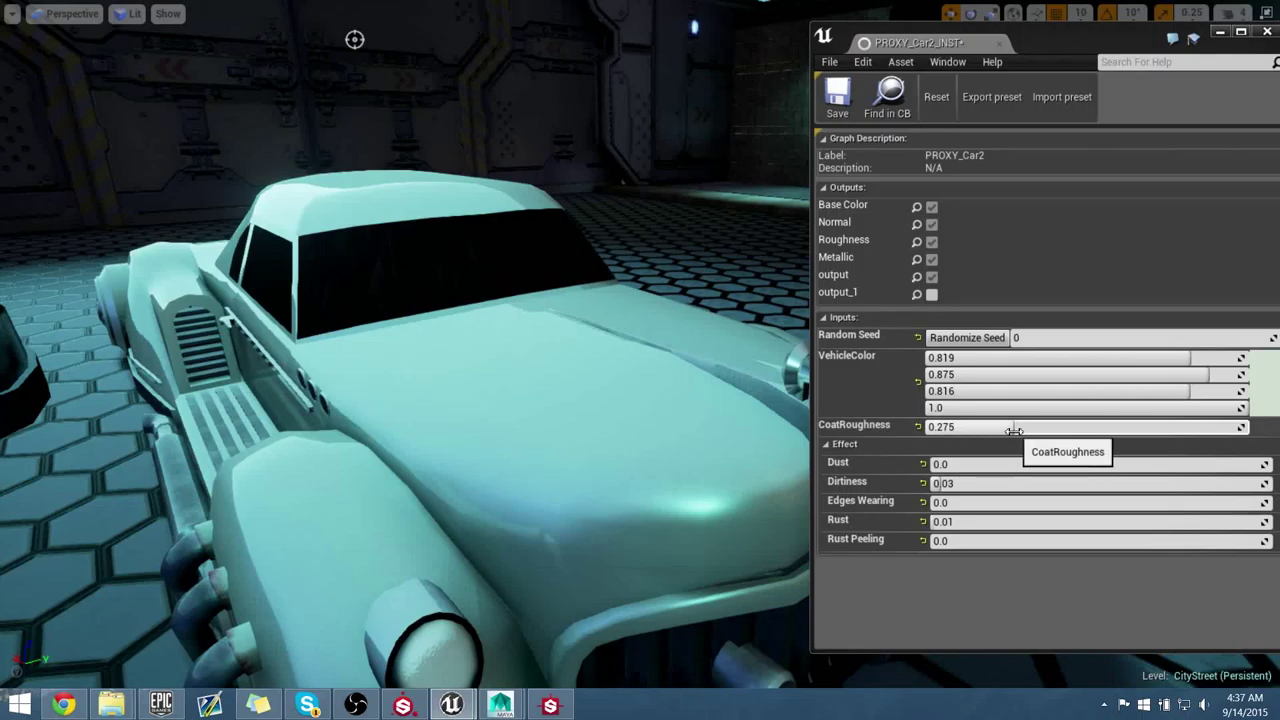
{"action": "left_click_drag", "start_coordinate": [953, 427], "coordinate": [955, 427]}
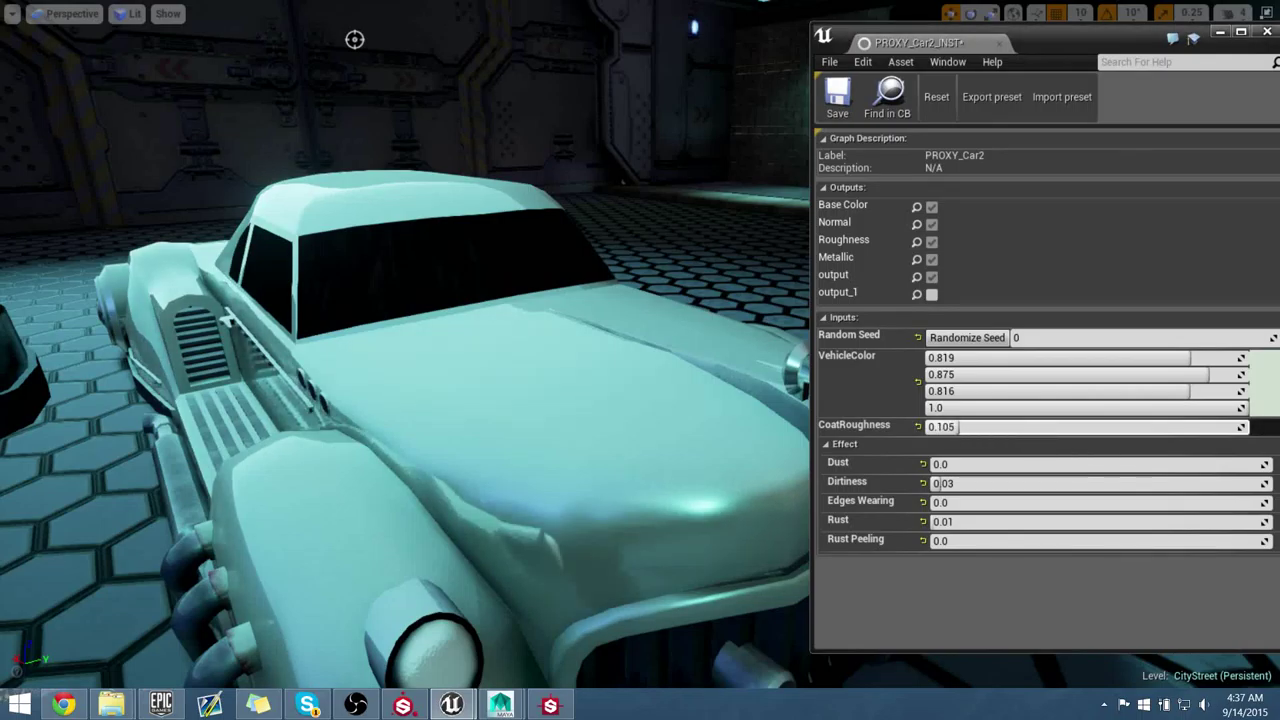
{"action": "left_click_drag", "start_coordinate": [968, 481], "coordinate": [932, 483]}
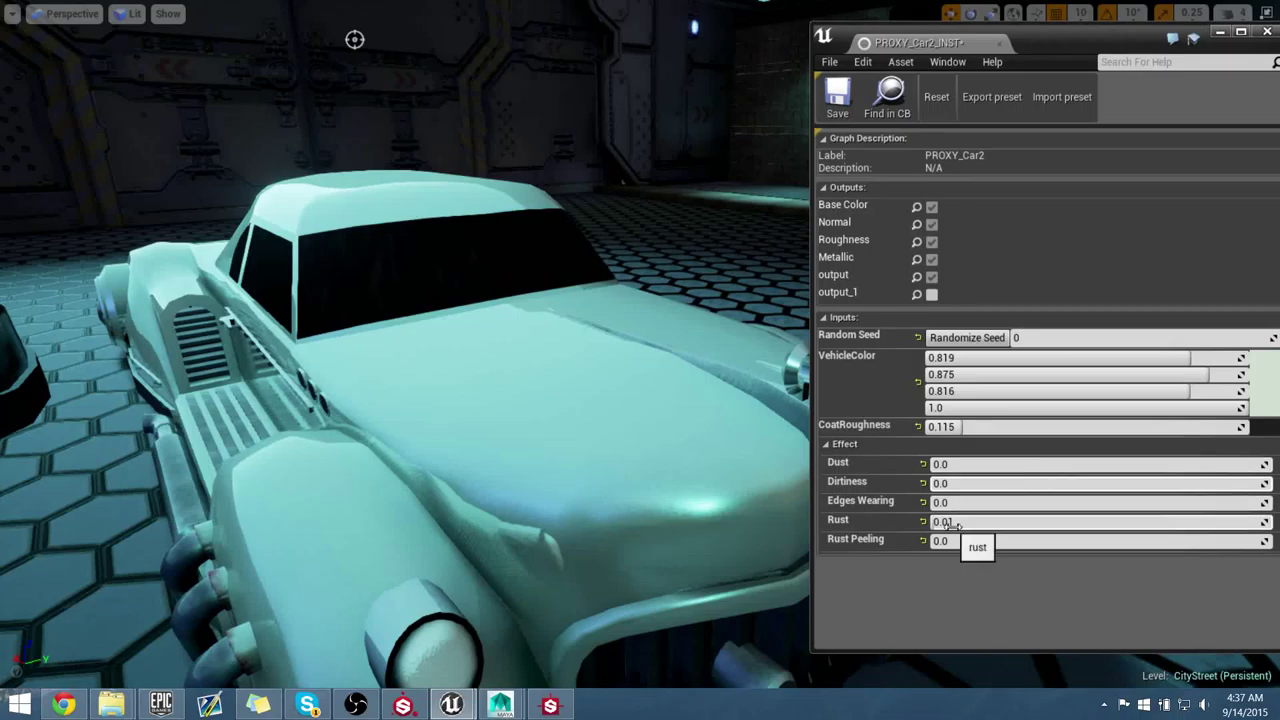
Step: Try weathering with Rust at 0.687, Dust at 0.482 and Dirtiness at 0.538, and inspect the car's front fender
{"action": "left_click_drag", "start_coordinate": [962, 521], "coordinate": [1160, 521]}
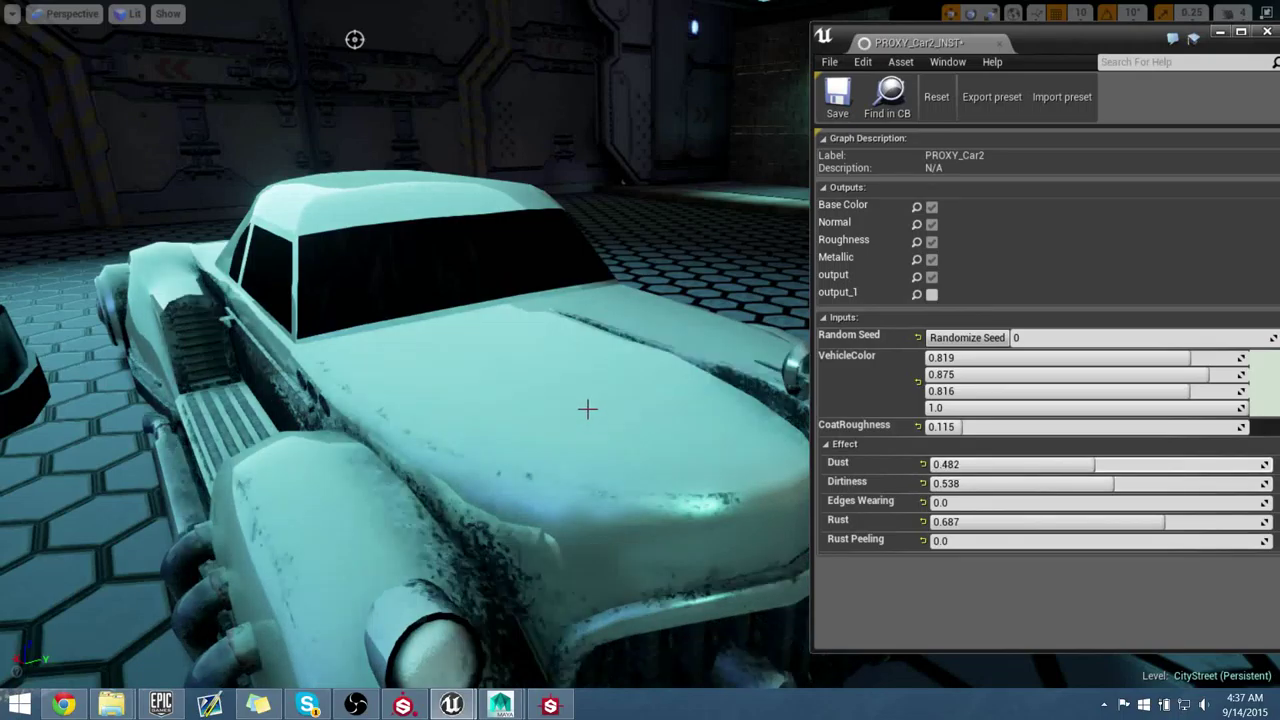
{"action": "left_click_drag", "start_coordinate": [589, 409], "coordinate": [645, 510]}
{"action": "left_click_drag", "start_coordinate": [589, 409], "coordinate": [489, 412]}
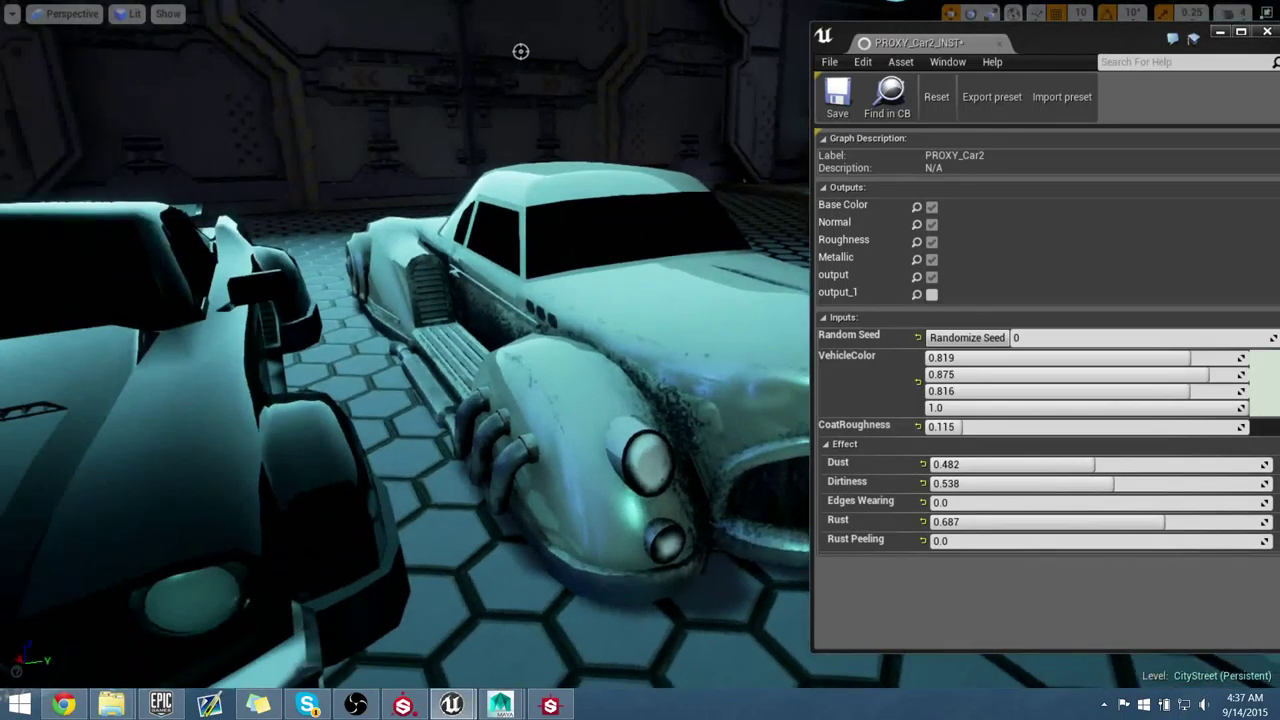
Step: Set the Dirtiness, Dust and Rust effects to 0.0
{"action": "left_click_drag", "start_coordinate": [1108, 485], "coordinate": [930, 485]}
{"action": "left_click_drag", "start_coordinate": [1100, 464], "coordinate": [930, 464]}
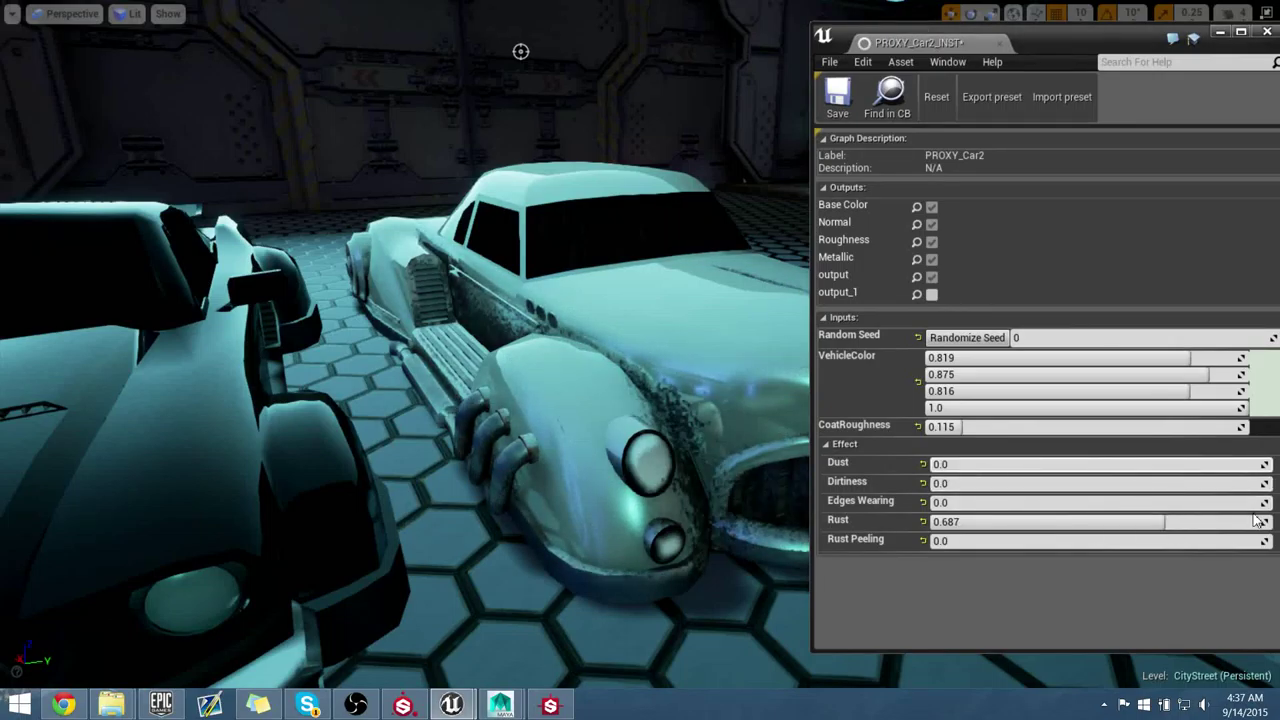
{"action": "left_click_drag", "start_coordinate": [1200, 524], "coordinate": [930, 524]}
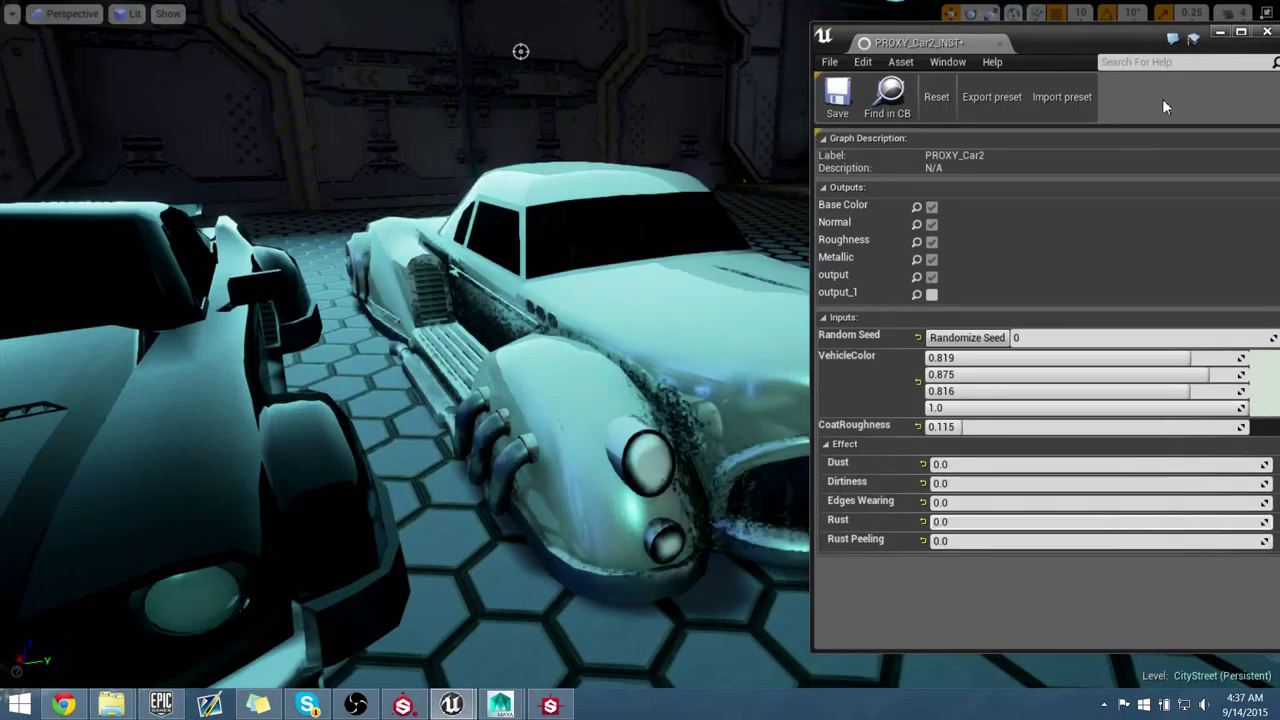
Step: Set VehicleColor to a red of 0.875, 0.18, 0.139 and check the paint on the car's front
{"action": "left_click_drag", "start_coordinate": [1107, 50], "coordinate": [1028, 50]}
{"action": "left_click", "coordinate": [1195, 378]}
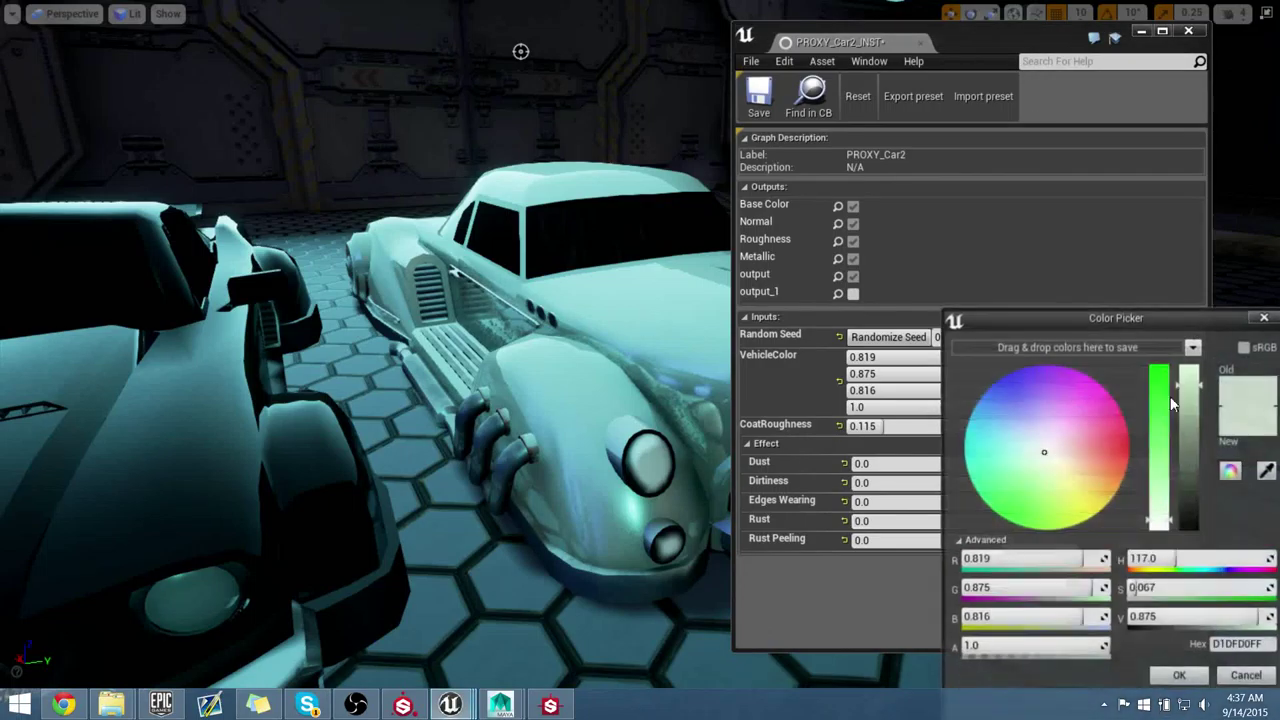
{"action": "left_click_drag", "start_coordinate": [1046, 448], "coordinate": [1116, 451]}
{"action": "left_click", "coordinate": [1180, 674]}
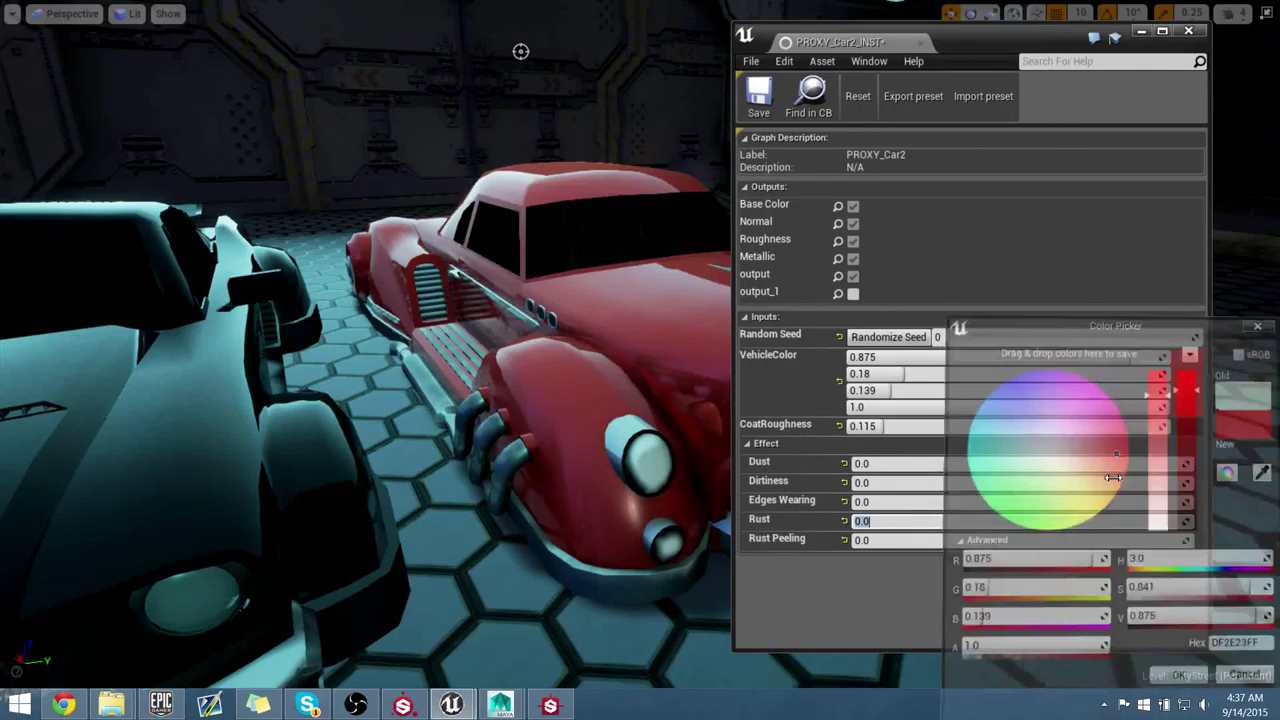
{"action": "mouse_move", "coordinate": [681, 376]}
{"action": "right_mouse_down"}
{"action": "mouse_move", "coordinate": [760, 362]}
{"action": "mouse_move", "coordinate": [677, 374]}
{"action": "right_mouse_up"}
{"action": "key", "text": "w"}
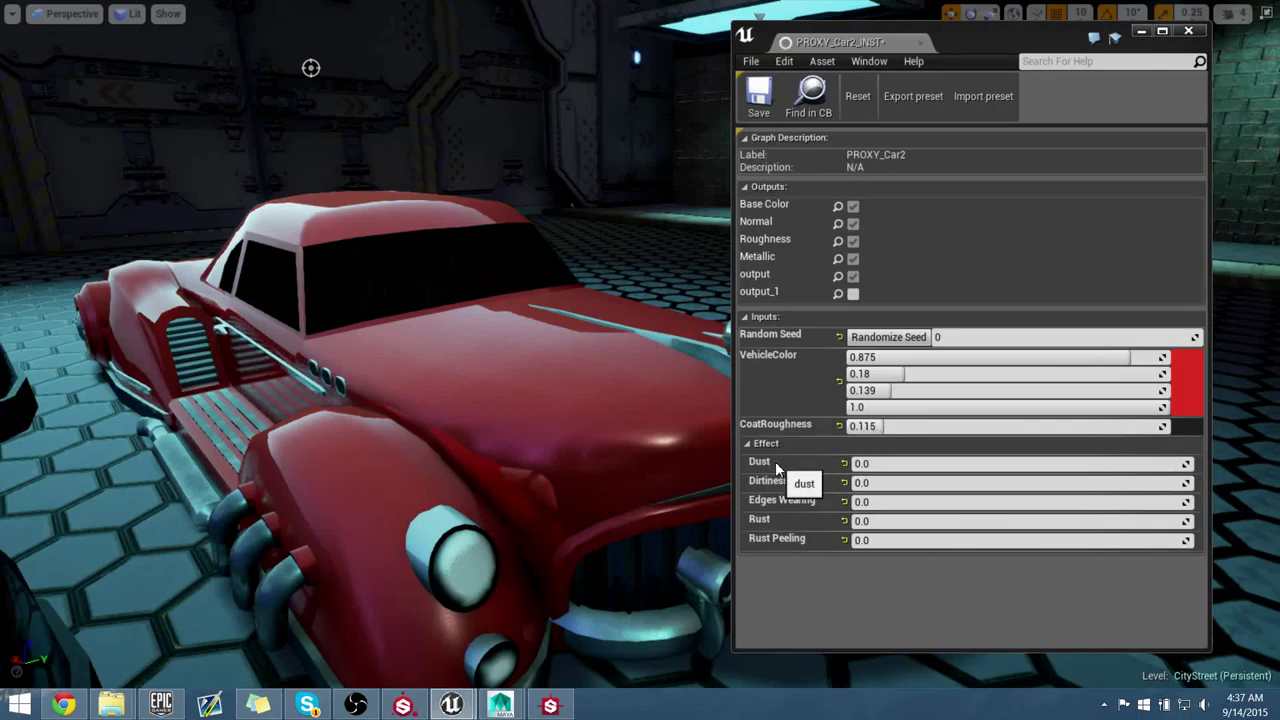
{"action": "left_click", "coordinate": [748, 446]}
{"action": "left_click", "coordinate": [748, 446]}
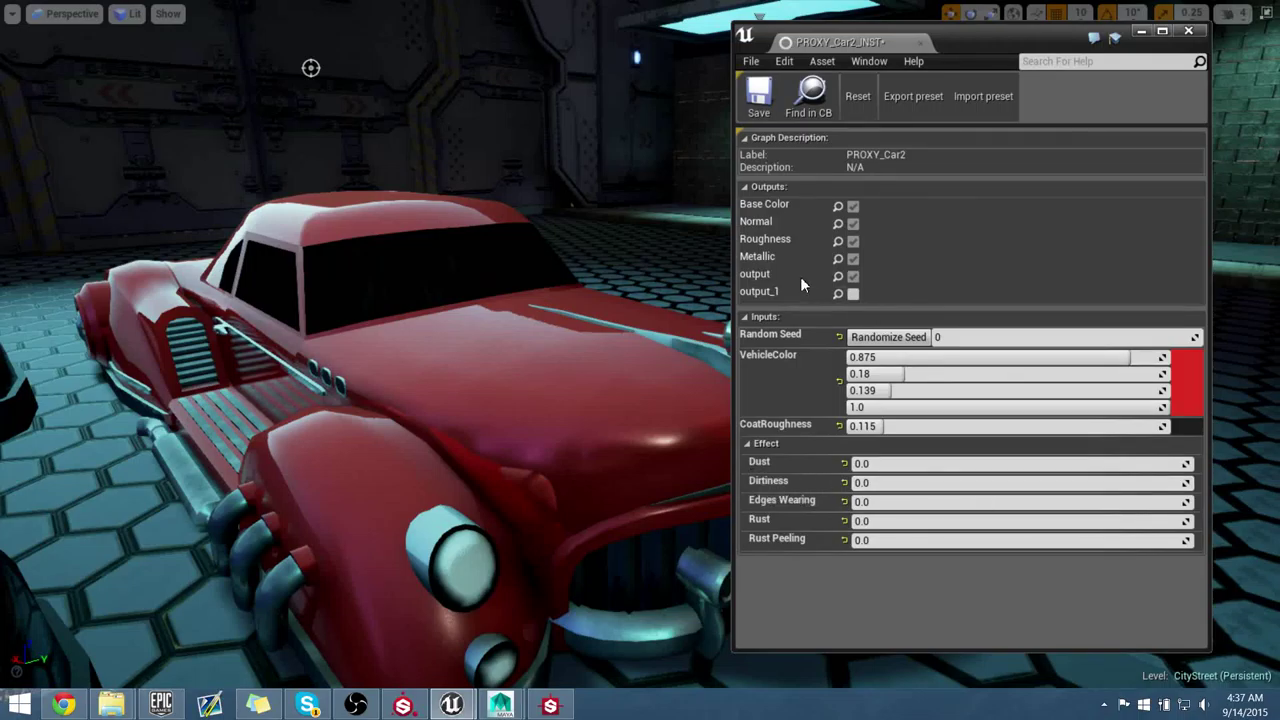
Step: Restore the normal viewport layout and close the PROXY_Car2_INST window
{"action": "key", "text": "F11"}
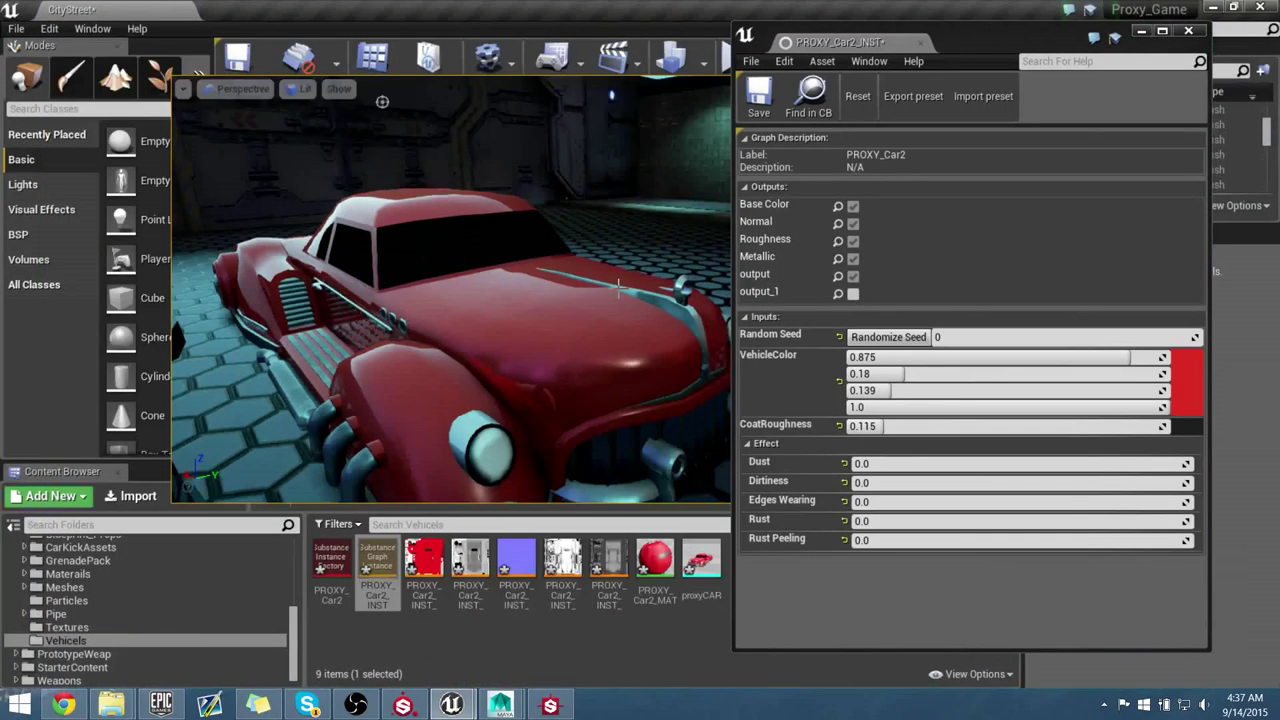
{"action": "right_click_drag", "start_coordinate": [406, 109], "coordinate": [488, 106]}
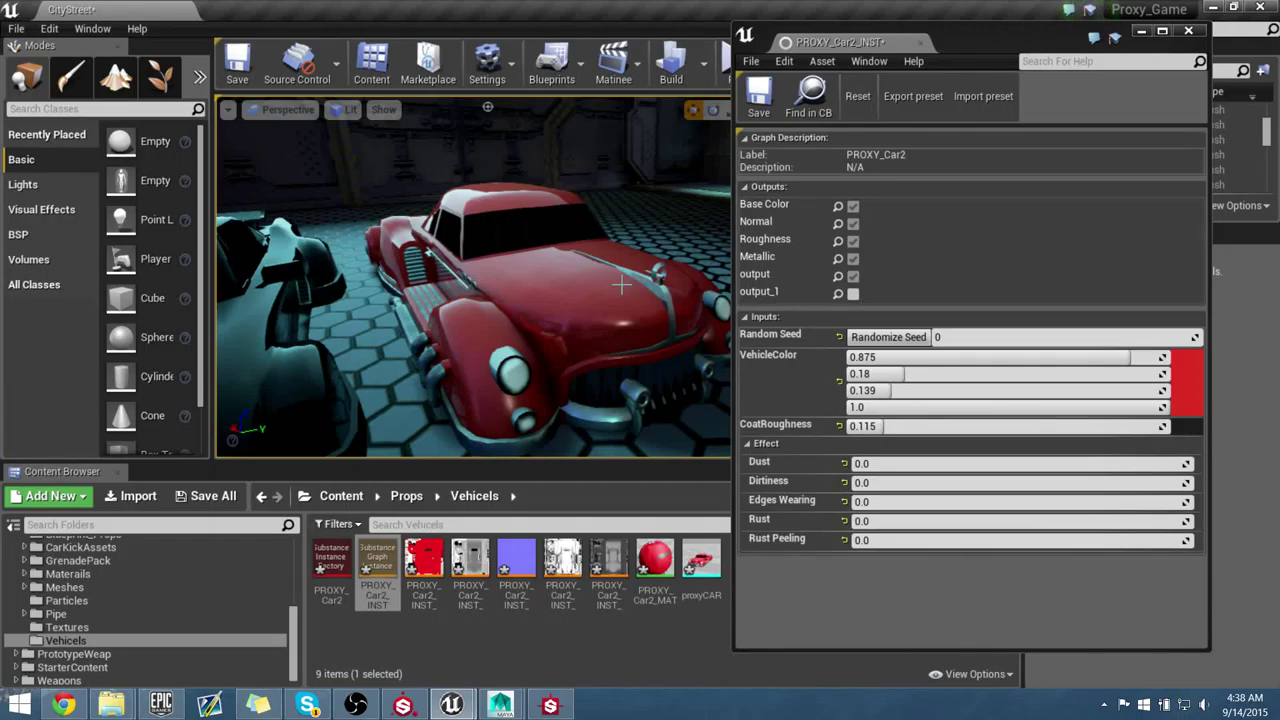
{"action": "left_click_drag", "start_coordinate": [626, 292], "coordinate": [641, 286], "text": "alt"}
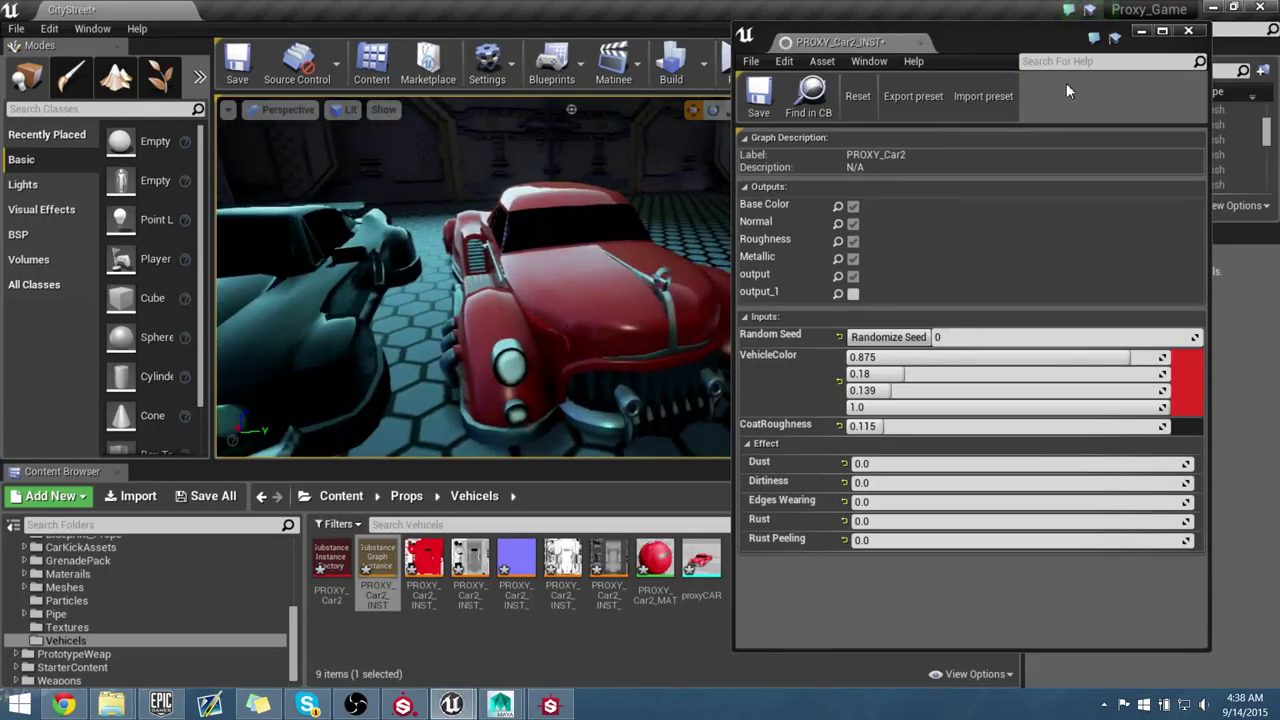
{"action": "left_click_drag", "start_coordinate": [1077, 45], "coordinate": [996, 46]}
{"action": "left_click", "coordinate": [1108, 31]}
{"action": "right_click_drag", "start_coordinate": [700, 280], "coordinate": [646, 264]}
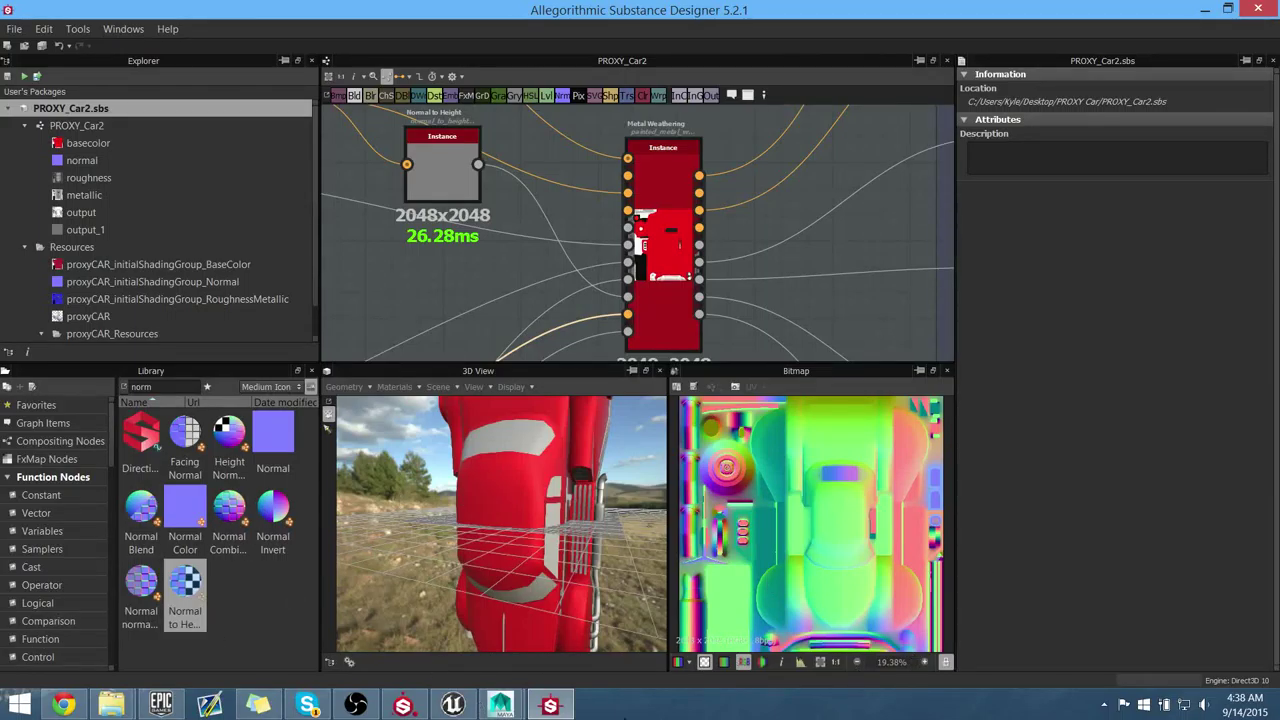
Step: Switch back to Unreal Engine and inspect the red car beside the parked car in the full-screen viewport
{"action": "mouse_move", "coordinate": [520, 712]}
{"action": "left_click", "coordinate": [405, 610]}
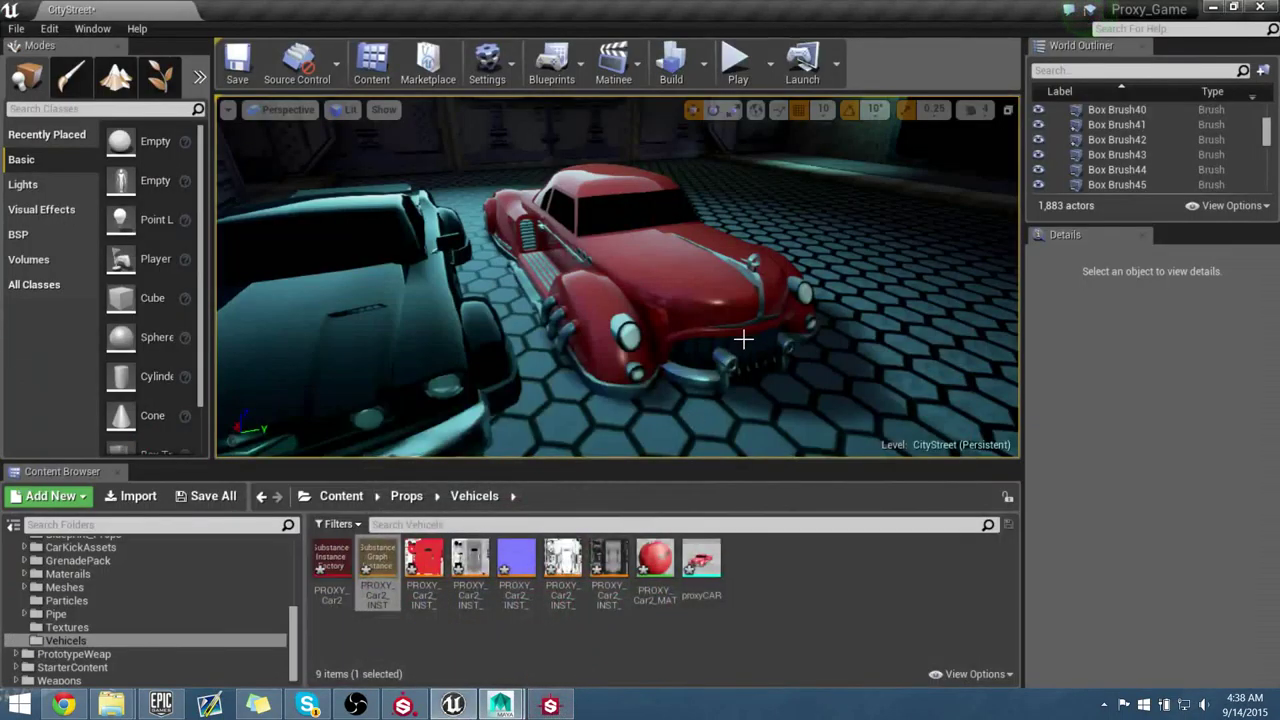
{"action": "key", "text": "F11"}
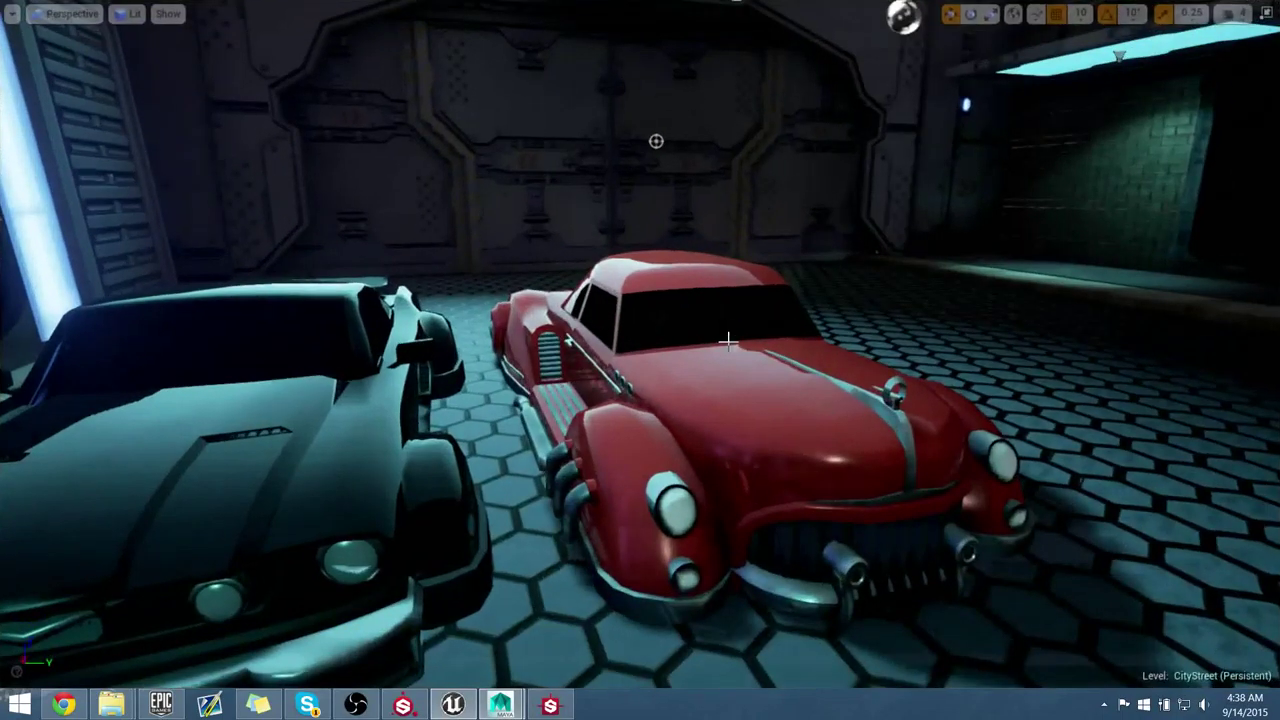
{"action": "right_click_drag", "start_coordinate": [592, 4], "coordinate": [1271, 5]}
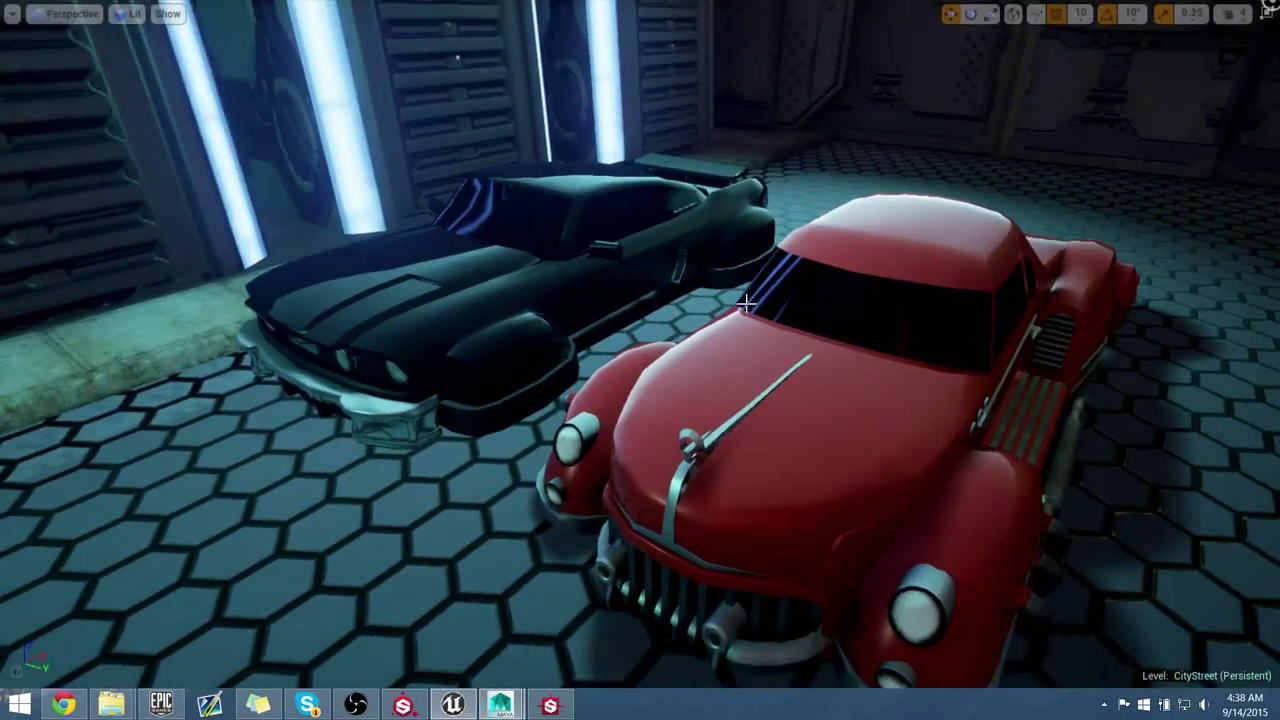